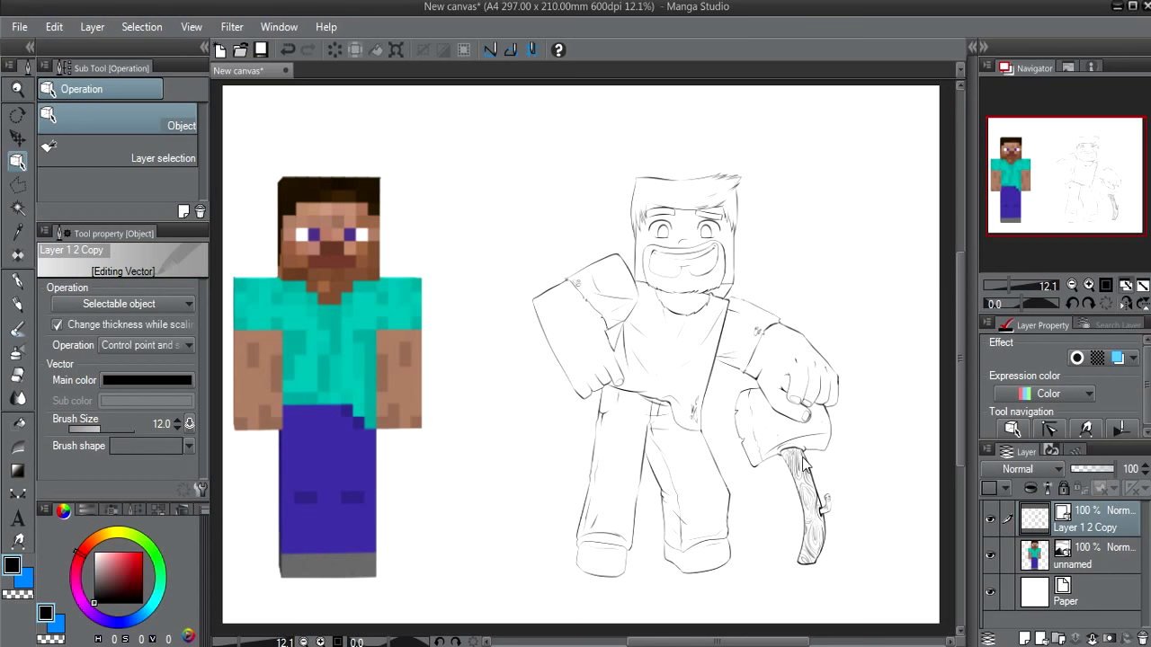
# Pan and zoom around the drawing to frame the arm, face and reference
pyautogui.moveTo(738, 467); pyautogui.dragTo(721, 476)
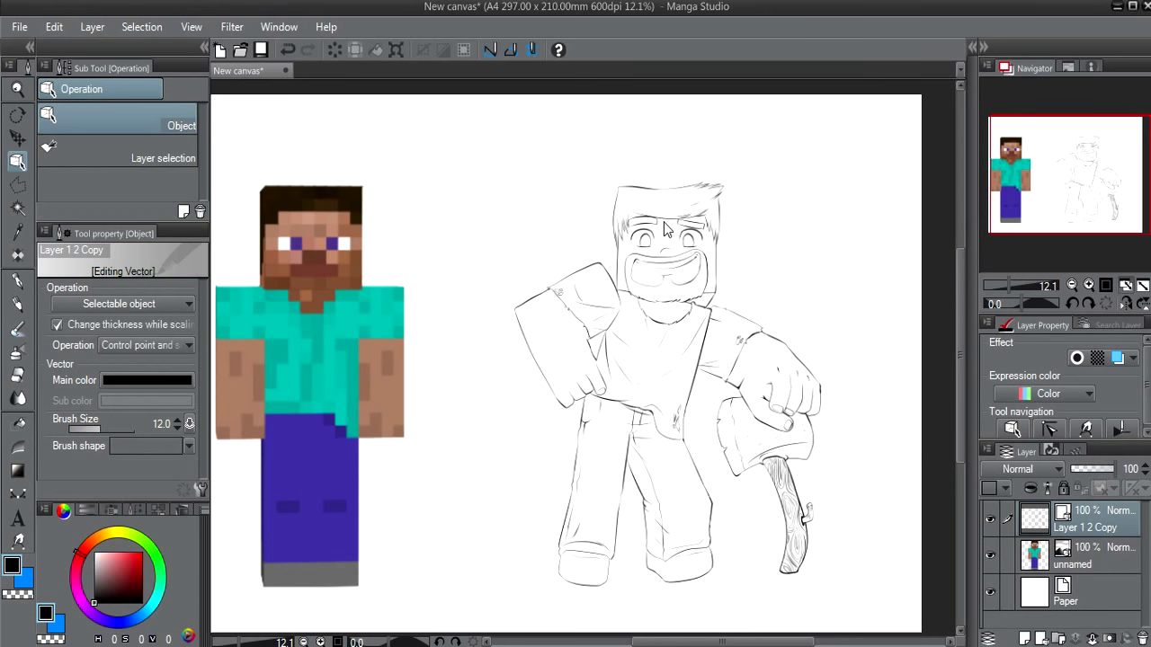
pyautogui.scroll(2, 665, 224)
pyautogui.scroll(2, 665, 225)
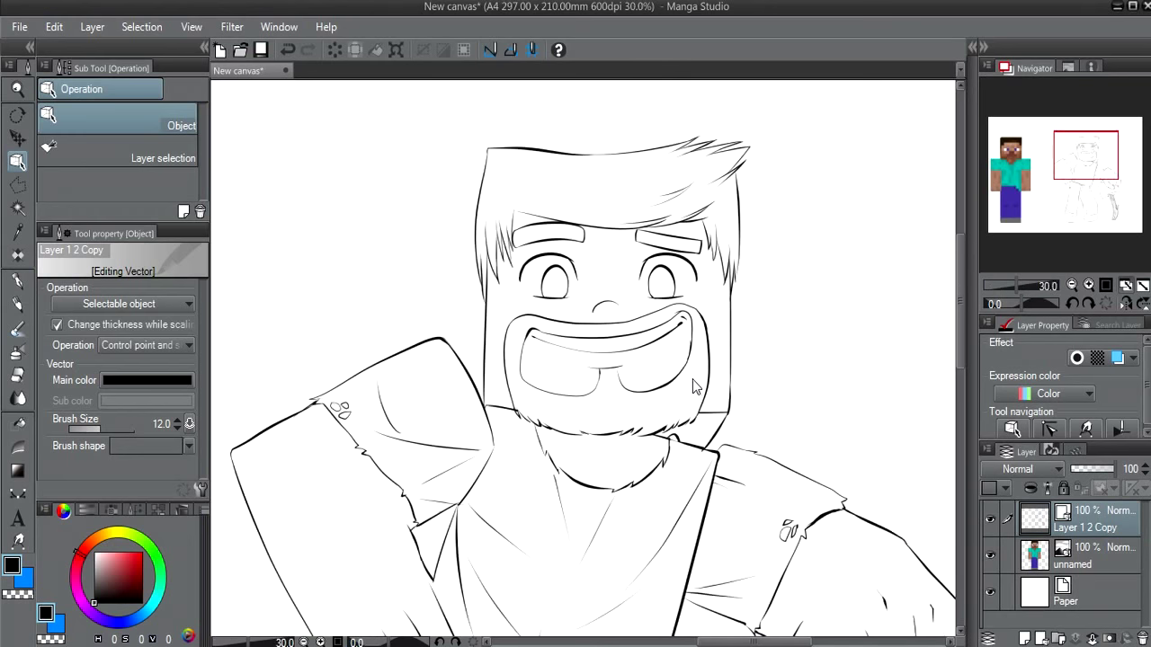
pyautogui.scroll(-3, 697, 382)
pyautogui.moveTo(735, 374); pyautogui.dragTo(759, 300)
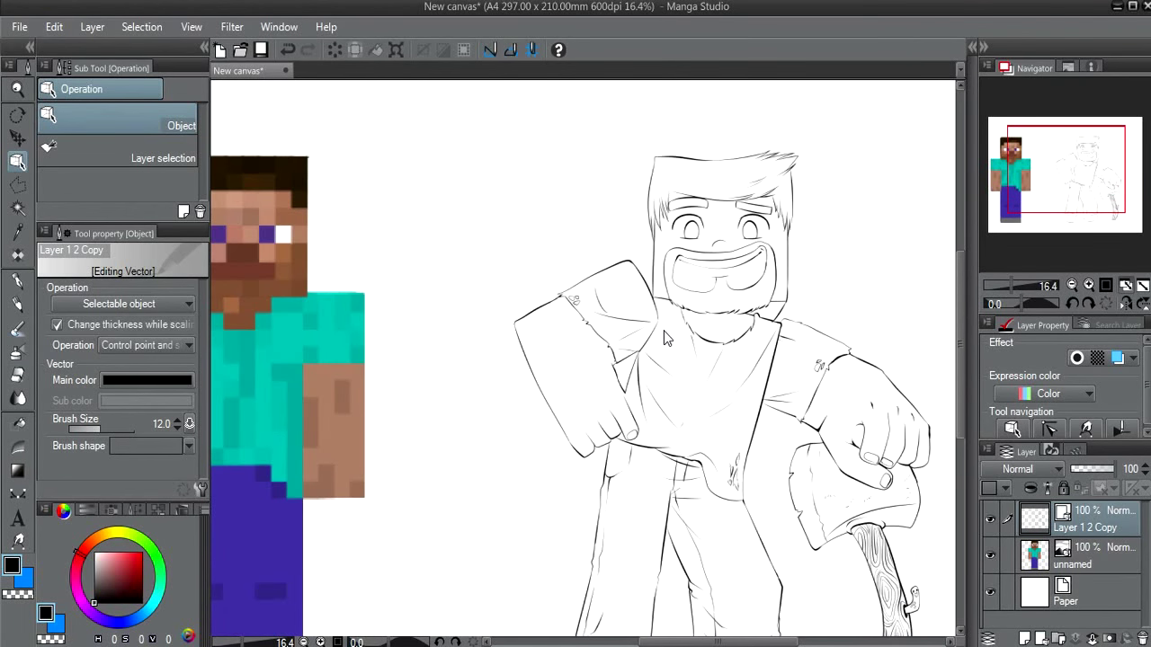
pyautogui.scroll(2, 667, 339)
pyautogui.scroll(2, 667, 338)
pyautogui.scroll(1, 667, 338)
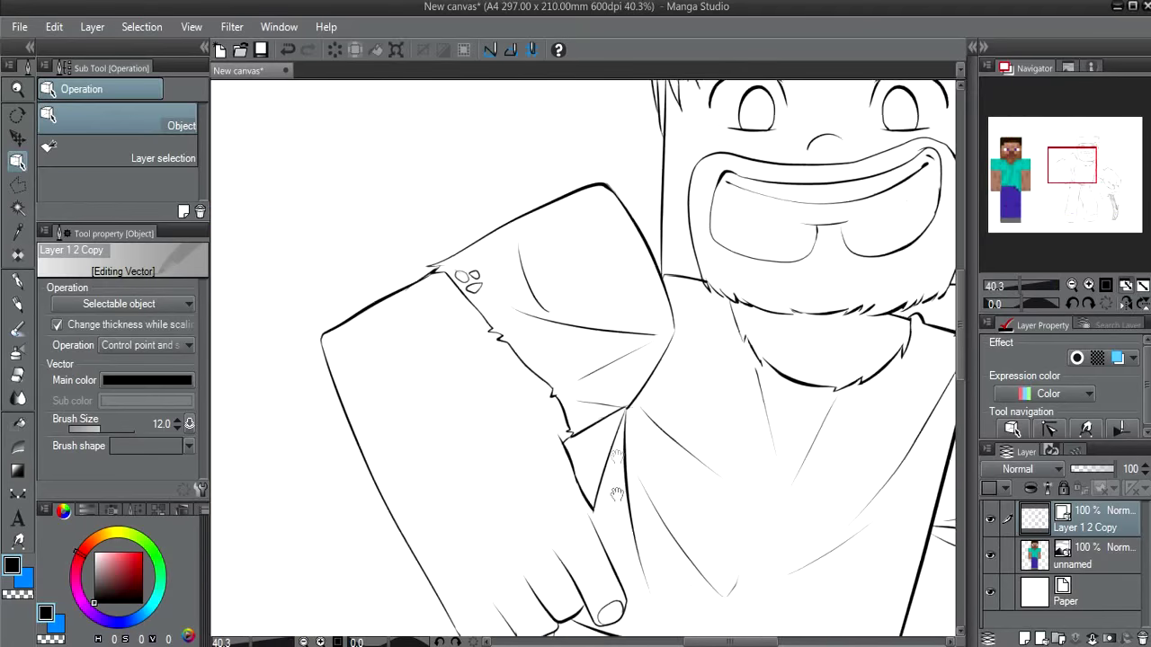
pyautogui.moveTo(549, 499); pyautogui.dragTo(550, 464)
pyautogui.press('p')
pyautogui.scroll(-2, 550, 465)
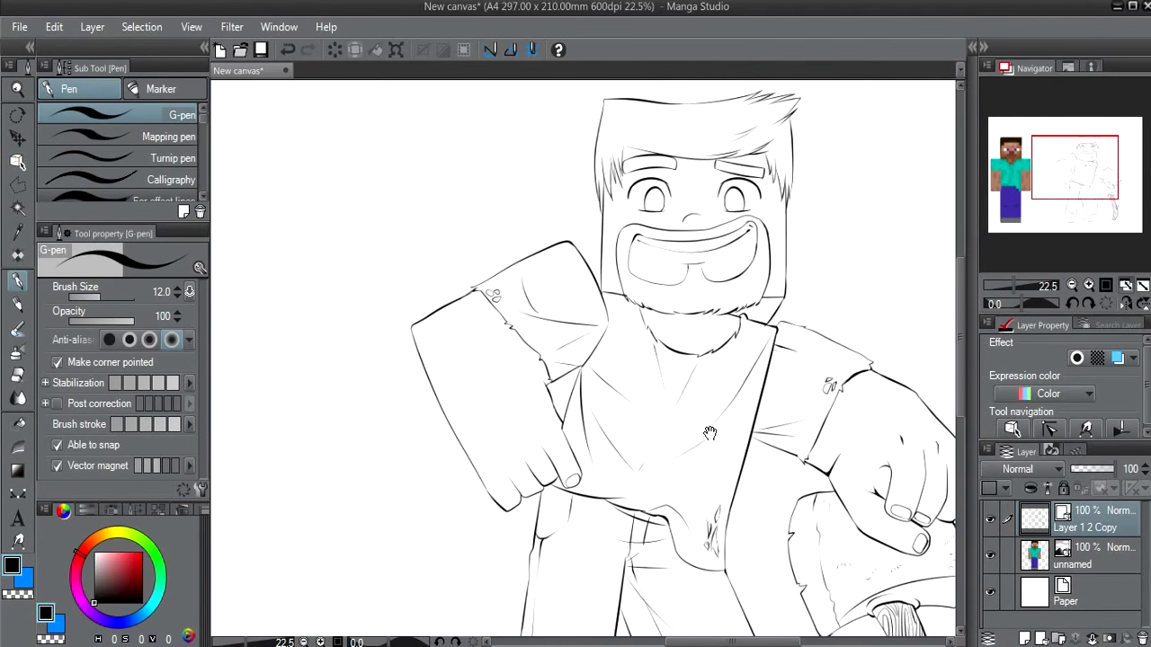
pyautogui.scroll(-1, 722, 423)
pyautogui.scroll(-1, 692, 409)
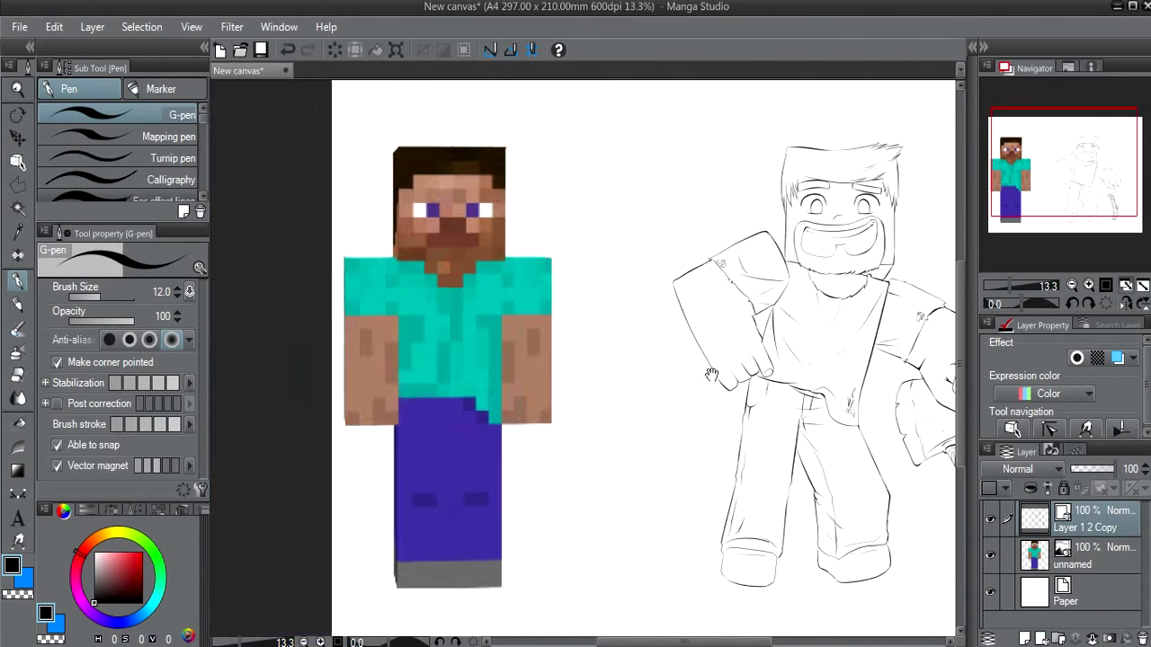
pyautogui.moveTo(669, 396); pyautogui.dragTo(599, 420)
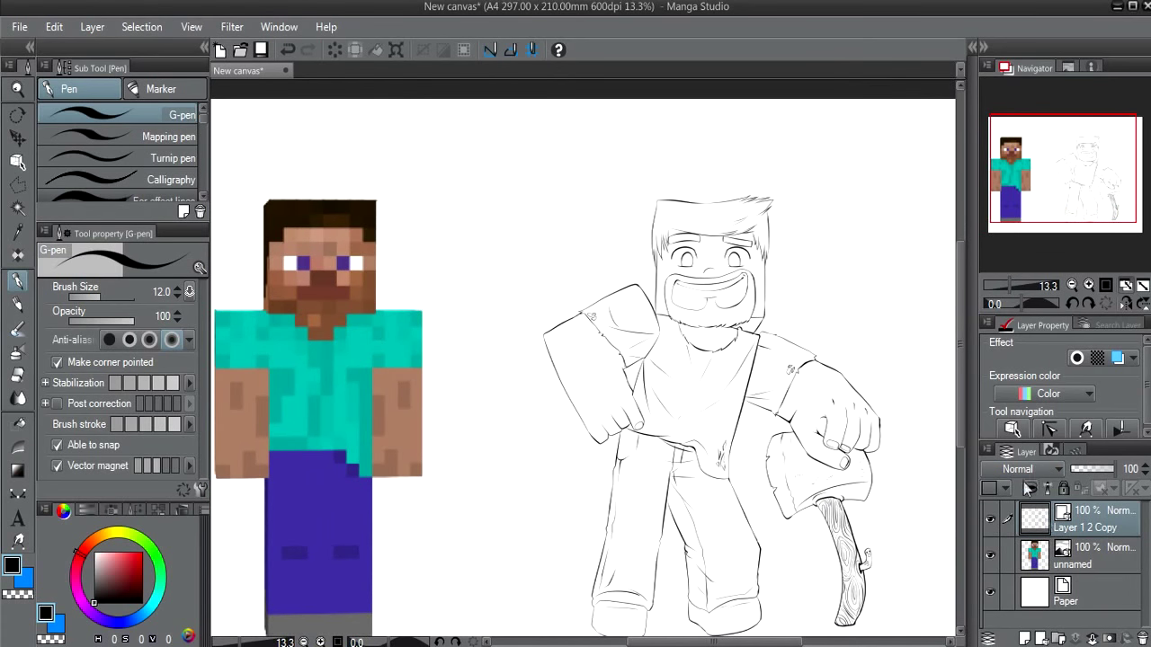
# Lock Layer 1 2 Copy, select the unnamed layer, and add a new folder above it
pyautogui.click(1063, 488)
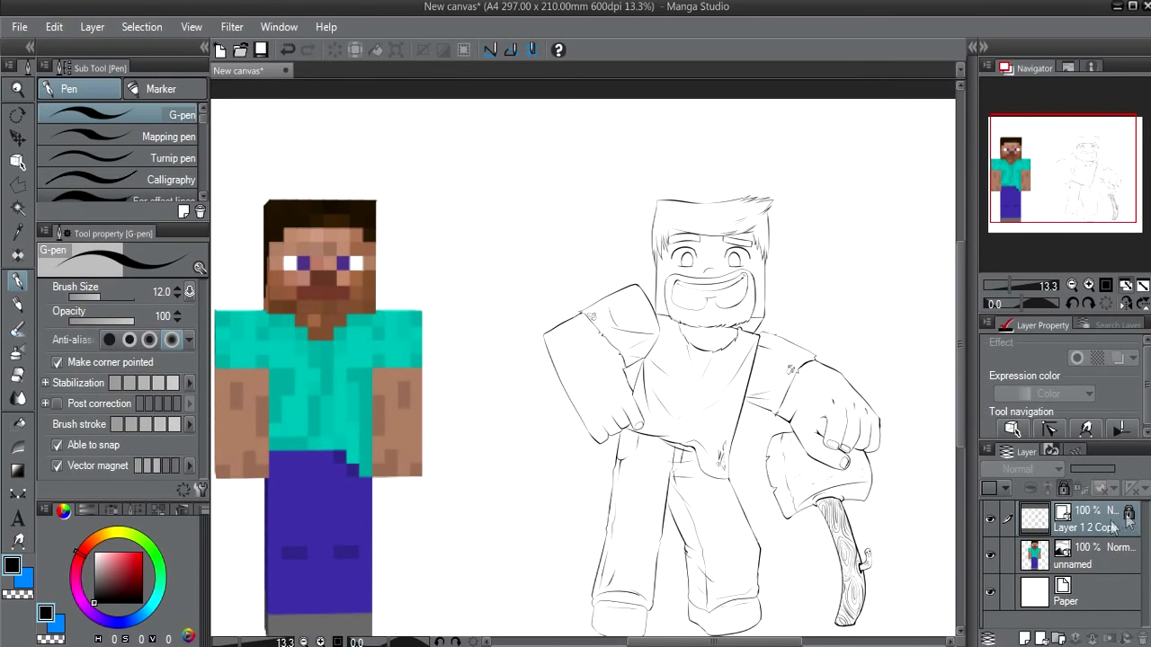
pyautogui.click(1061, 551)
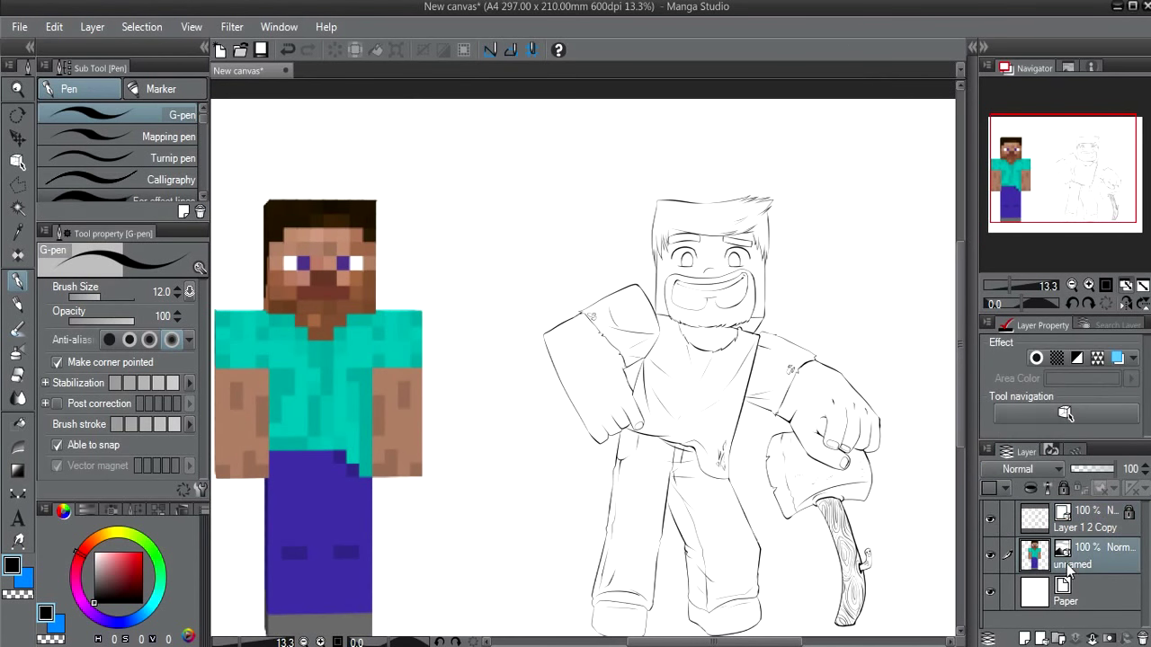
pyautogui.click(1059, 639)
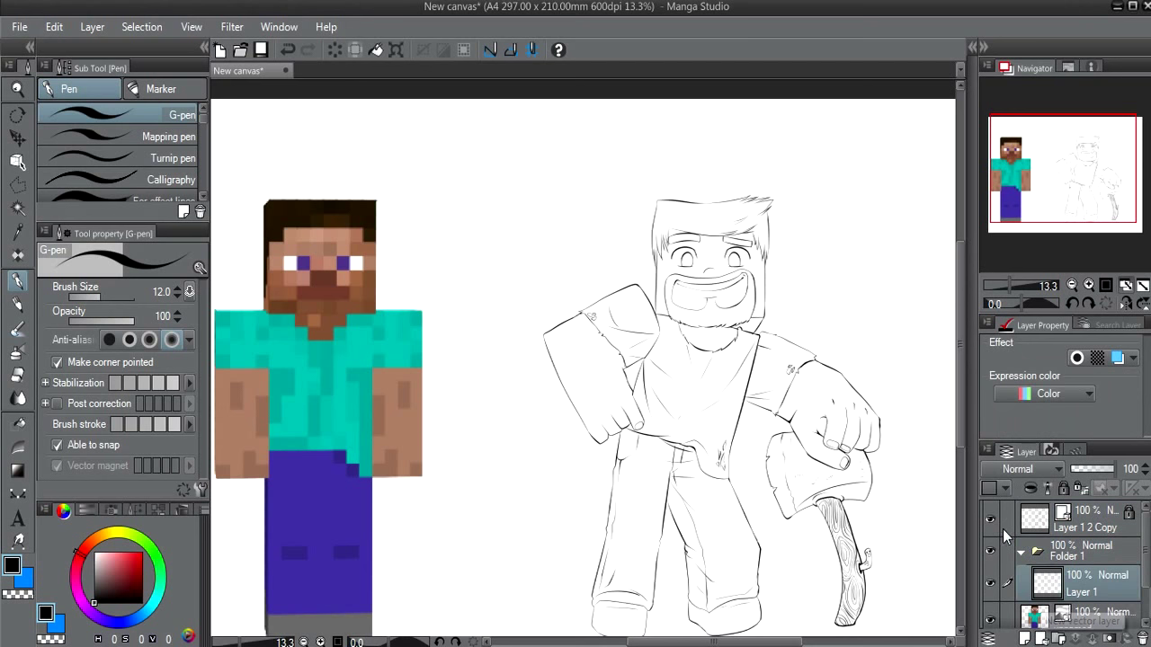
# Add an empty layer inside Folder 1 and rename the folder to 'pele'
pyautogui.moveTo(701, 411); pyautogui.dragTo(717, 393)
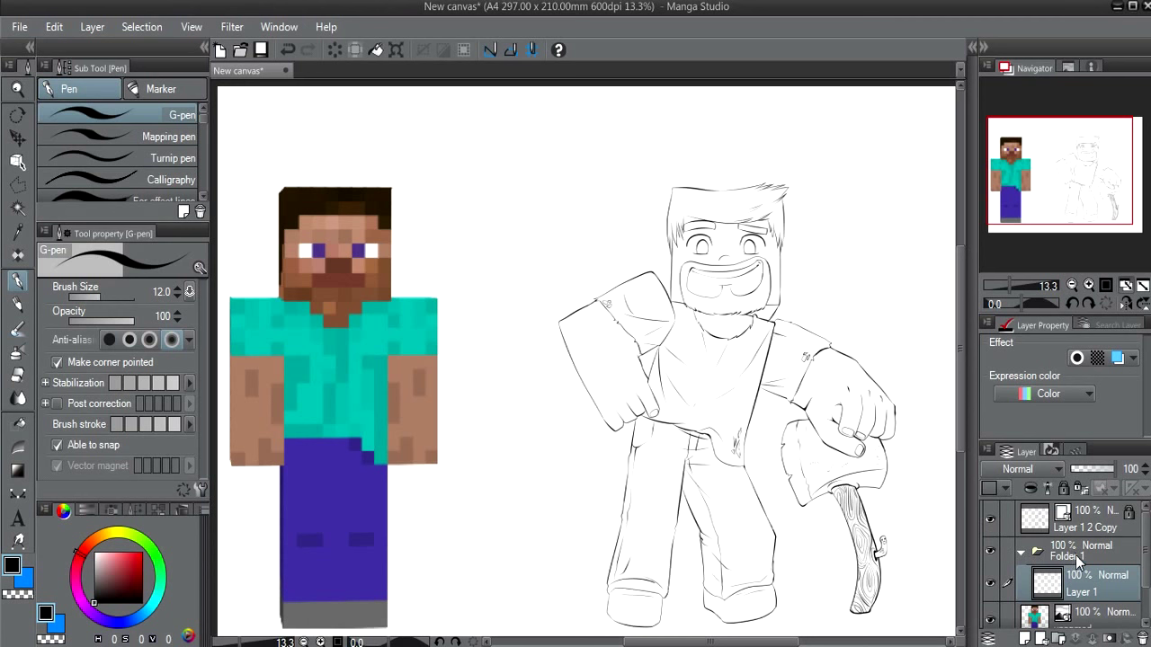
pyautogui.doubleClick(1076, 556)
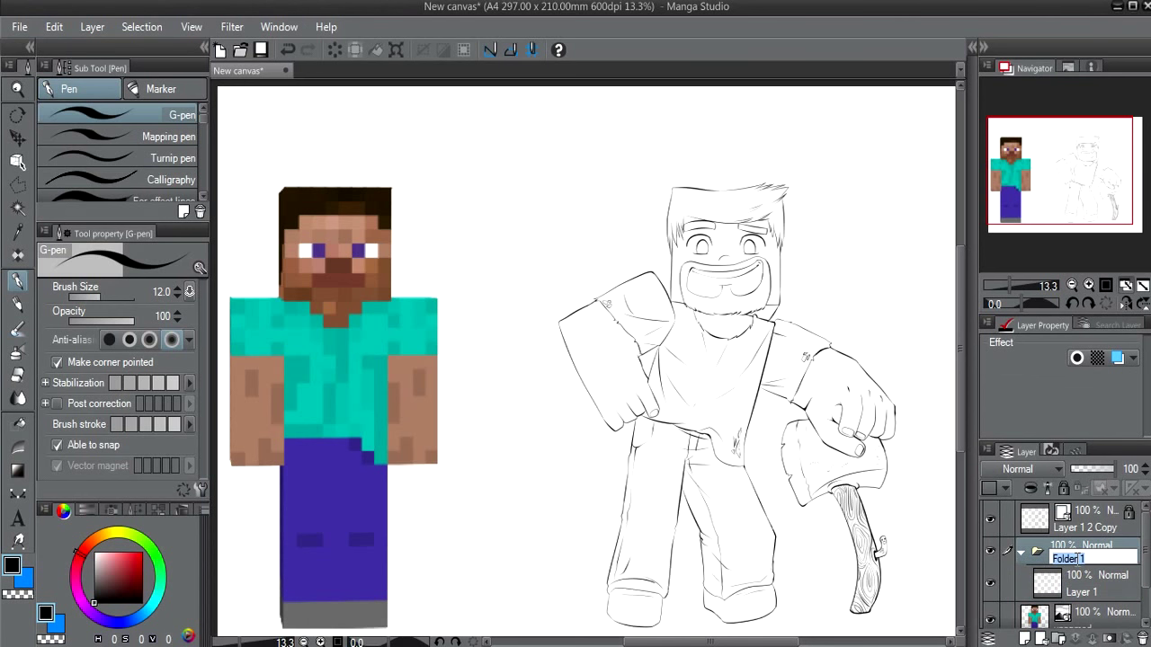
pyautogui.write('pele')
pyautogui.press('Return')
pyautogui.press('i')
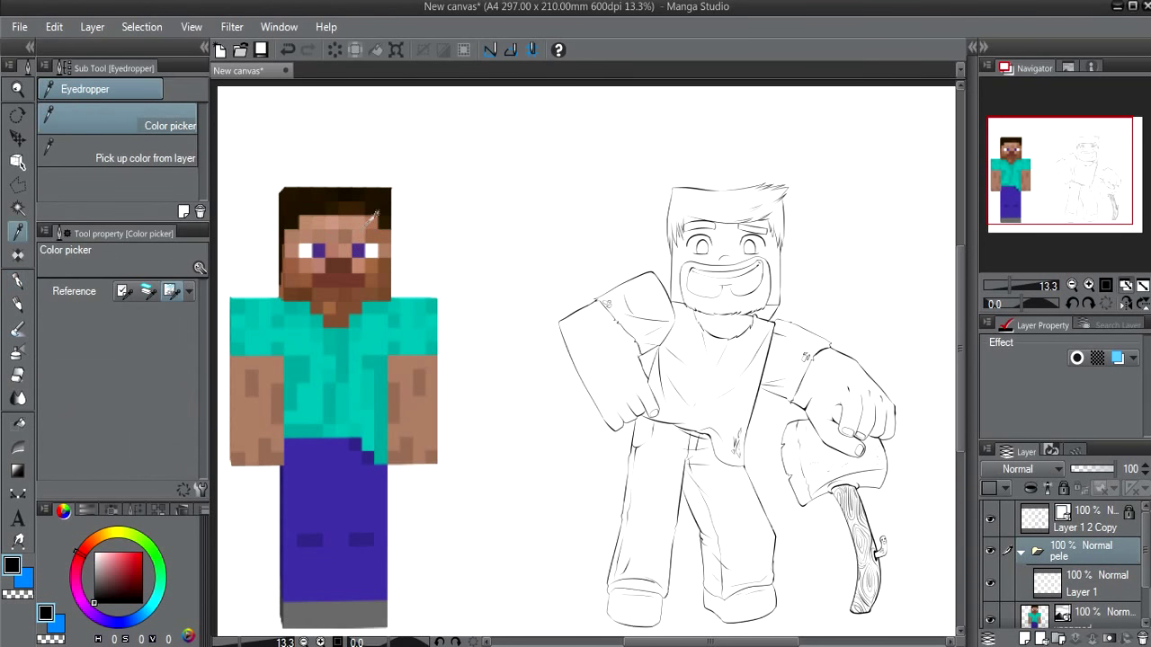
# Fill the mouth and face on Layer 1 with Steve's sampled skin brown, undoing the torso leak
pyautogui.click(365, 229)
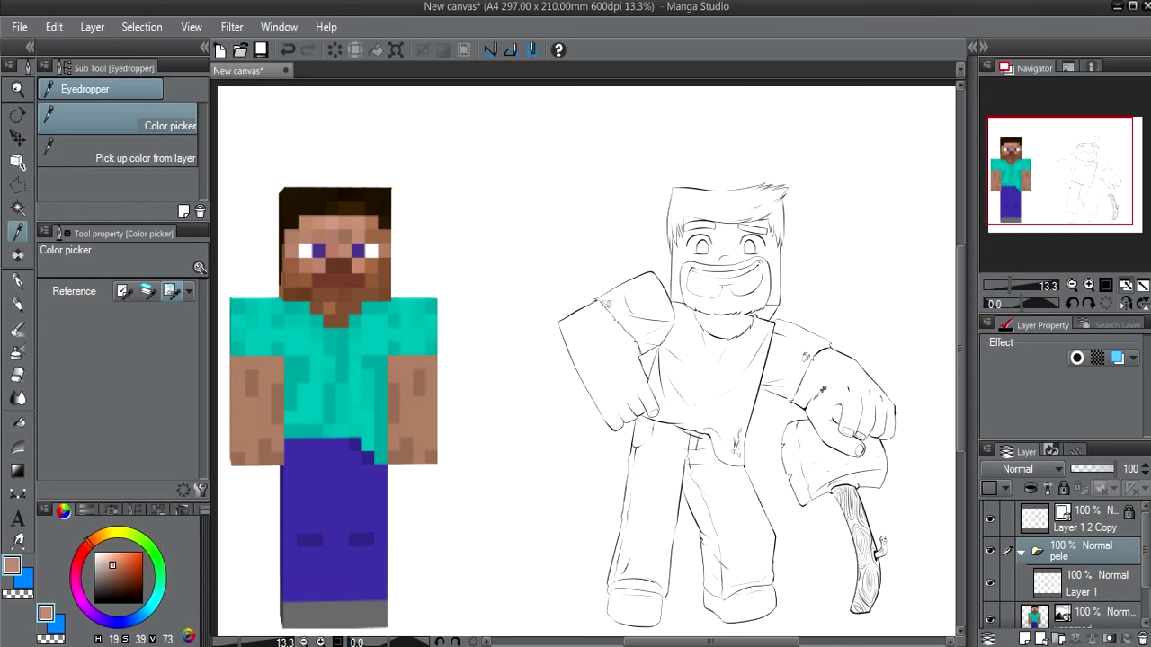
pyautogui.click(1054, 575)
pyautogui.press('g')
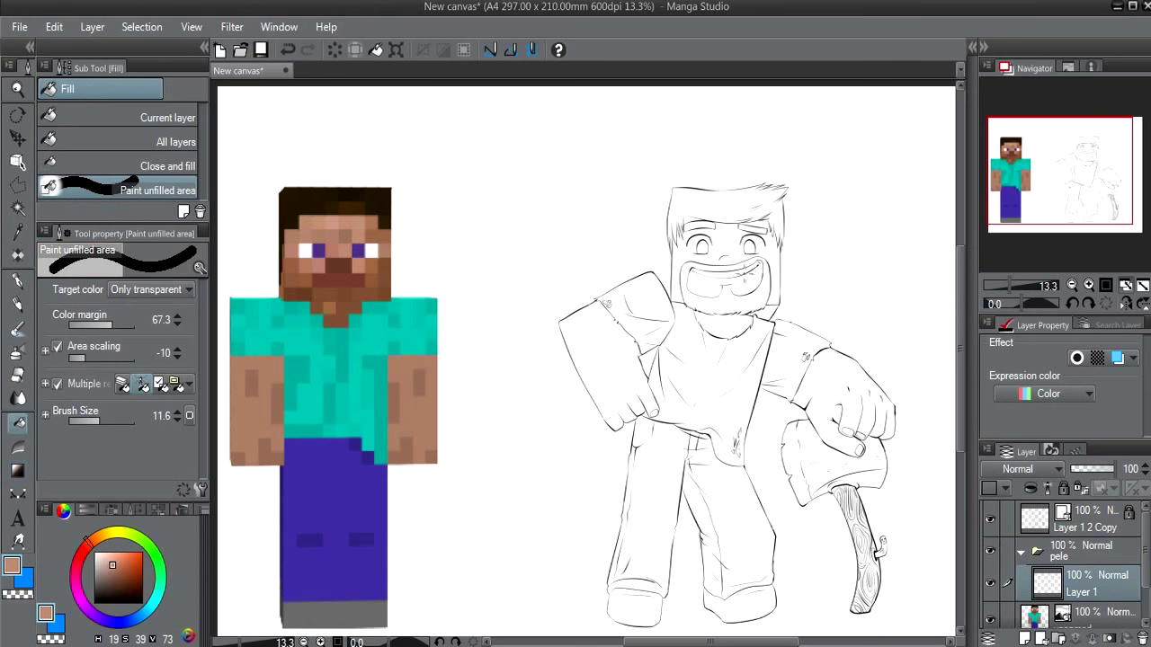
pyautogui.press('g')
pyautogui.press('g')
pyautogui.click(167, 118)
pyautogui.click(747, 274)
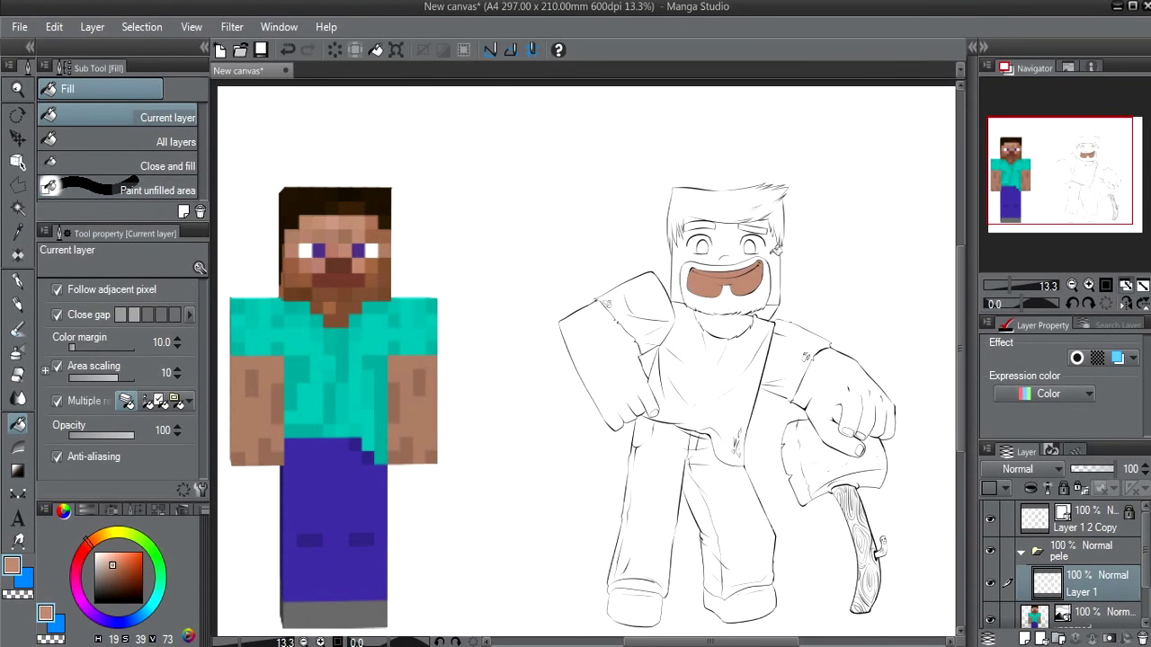
pyautogui.click(773, 251)
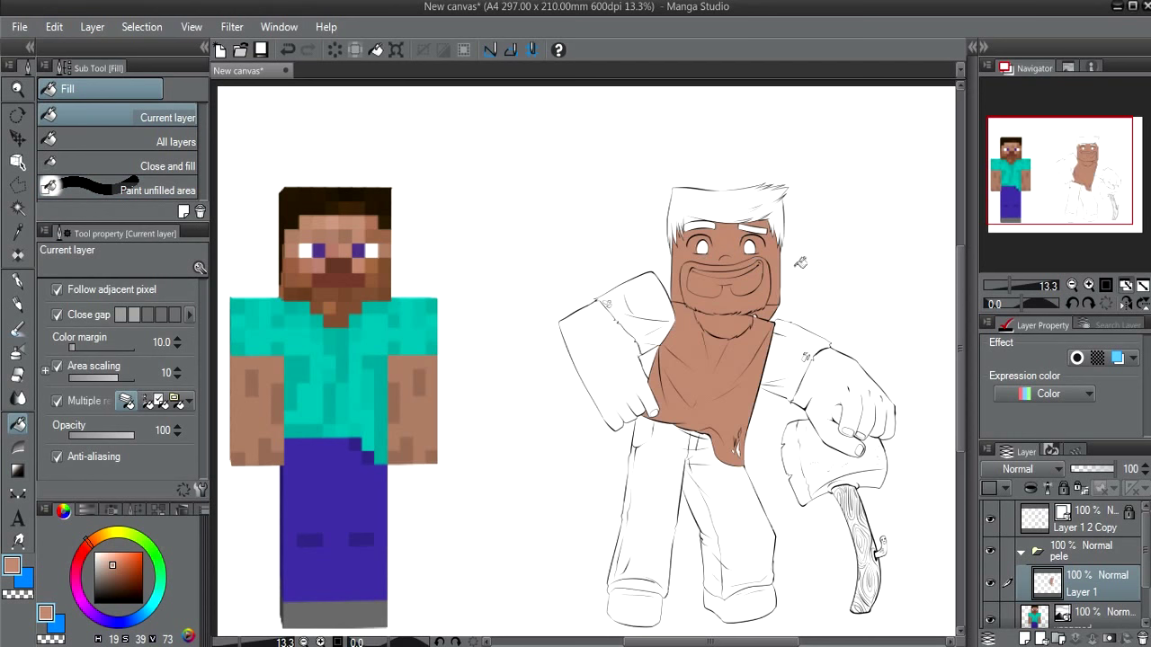
pyautogui.click(773, 303)
pyautogui.hotkey('ctrl', 'z')
# Adjust the face fill to Hue -9, Saturation 11, Brightness 55 for pale pink
pyautogui.hotkey('ctrl', 'u')
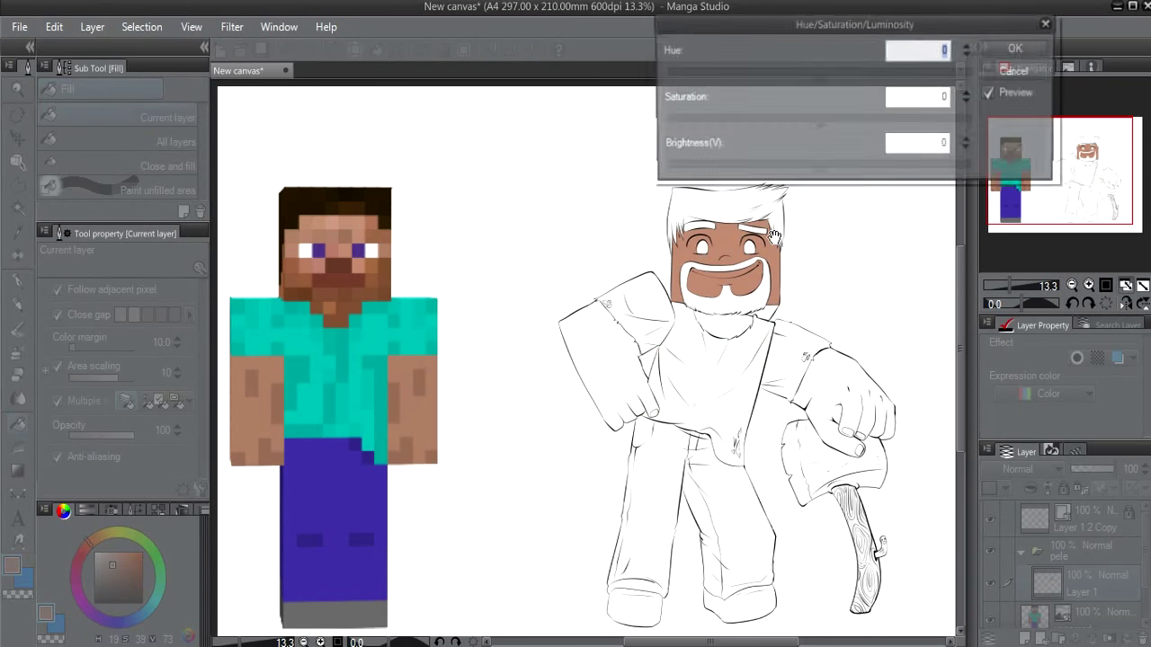
pyautogui.moveTo(809, 80); pyautogui.dragTo(809, 78)
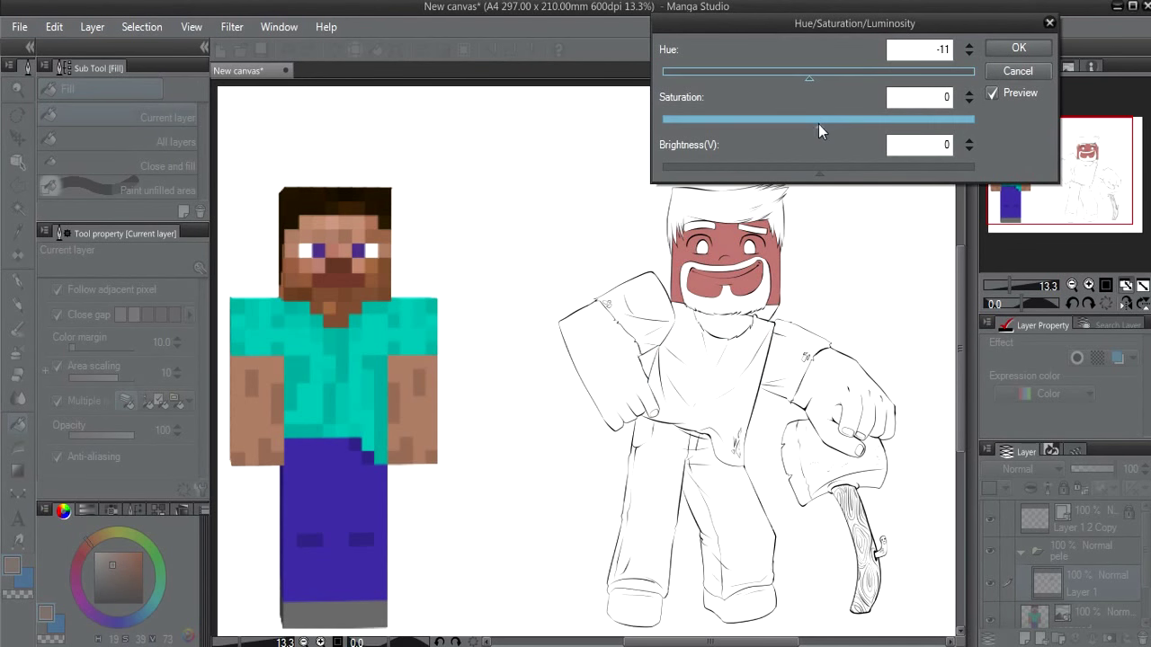
pyautogui.moveTo(818, 168); pyautogui.dragTo(905, 171)
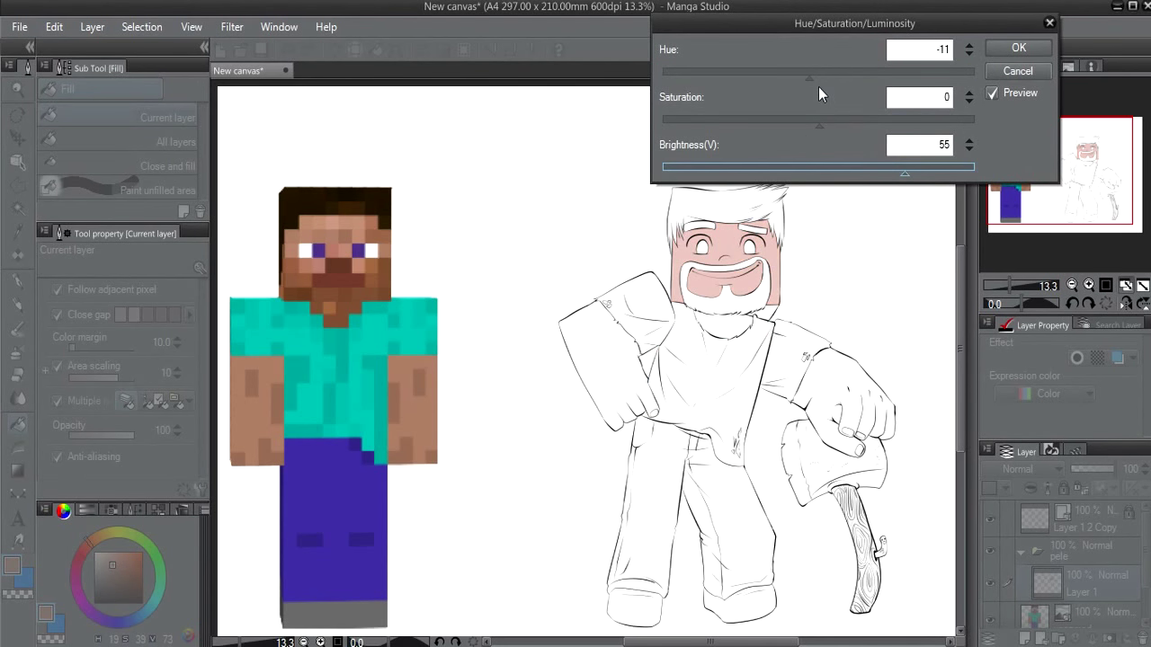
pyautogui.moveTo(818, 79); pyautogui.dragTo(811, 78)
pyautogui.moveTo(819, 119); pyautogui.dragTo(836, 120)
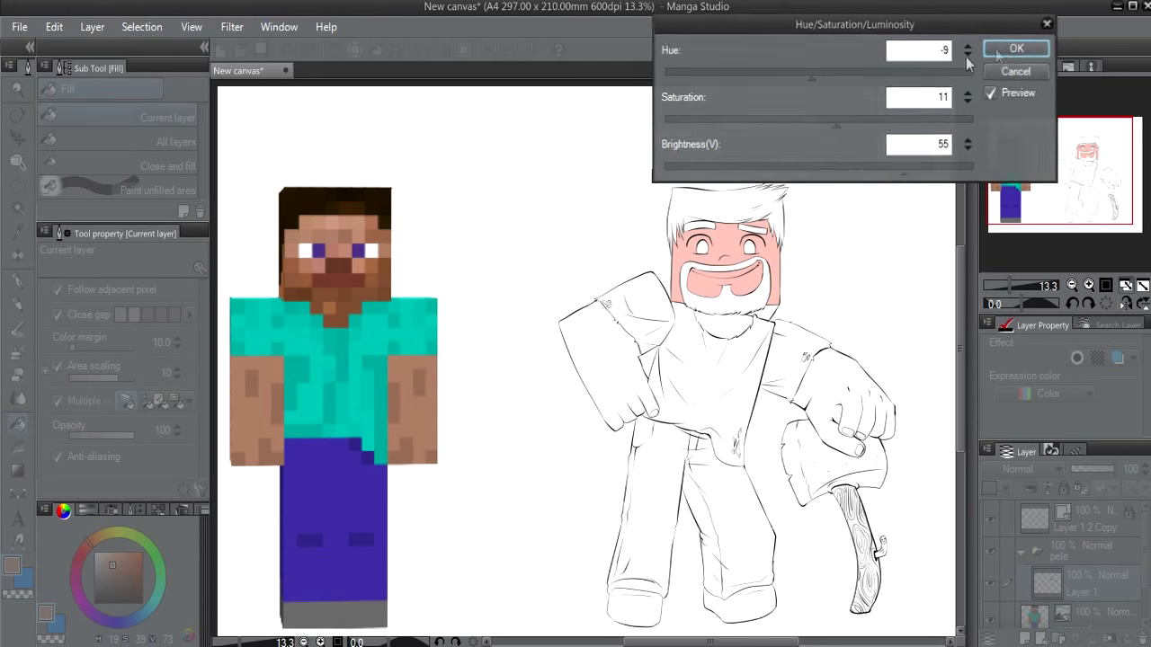
pyautogui.click(1018, 48)
# Sample the pale pink skin and fill the chin below the beard
pyautogui.press('i')
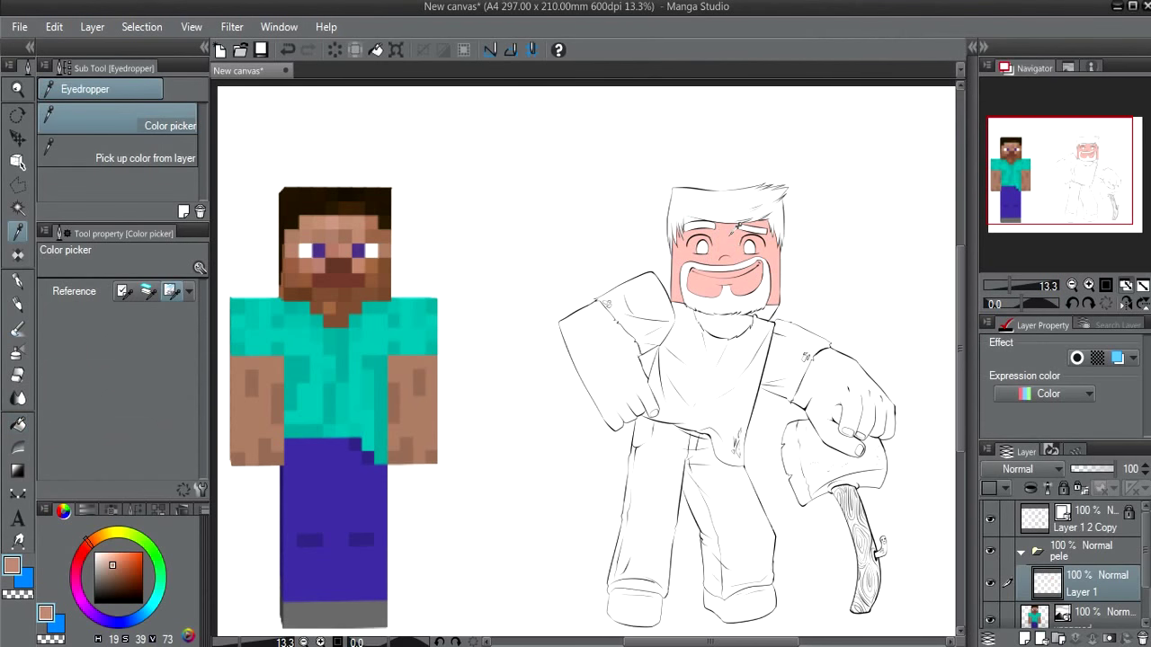
pyautogui.click(735, 229)
pyautogui.press('g')
pyautogui.scroll(4, 732, 251)
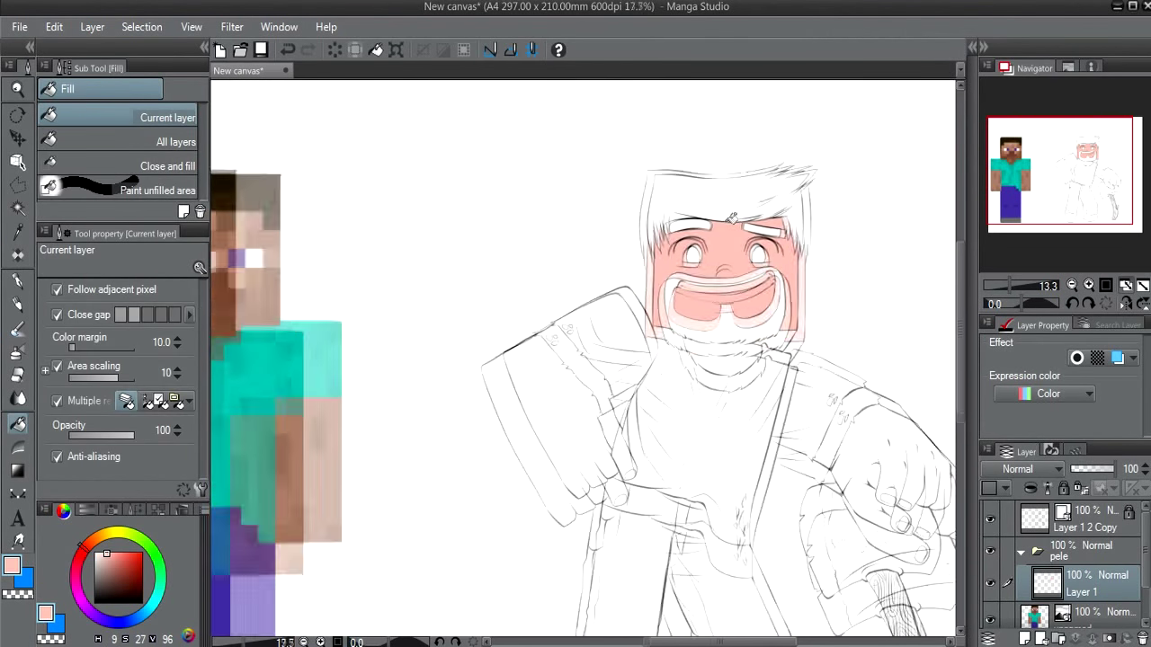
pyautogui.scroll(-3, 713, 265)
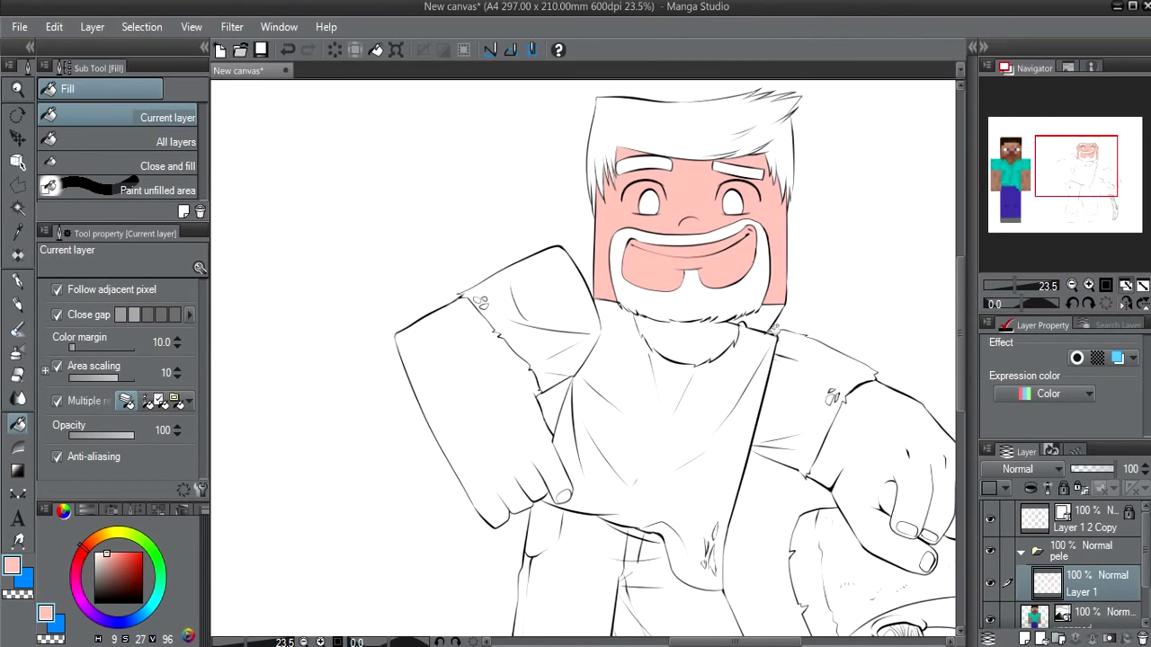
pyautogui.scroll(5, 782, 301)
pyautogui.scroll(-2, 729, 377)
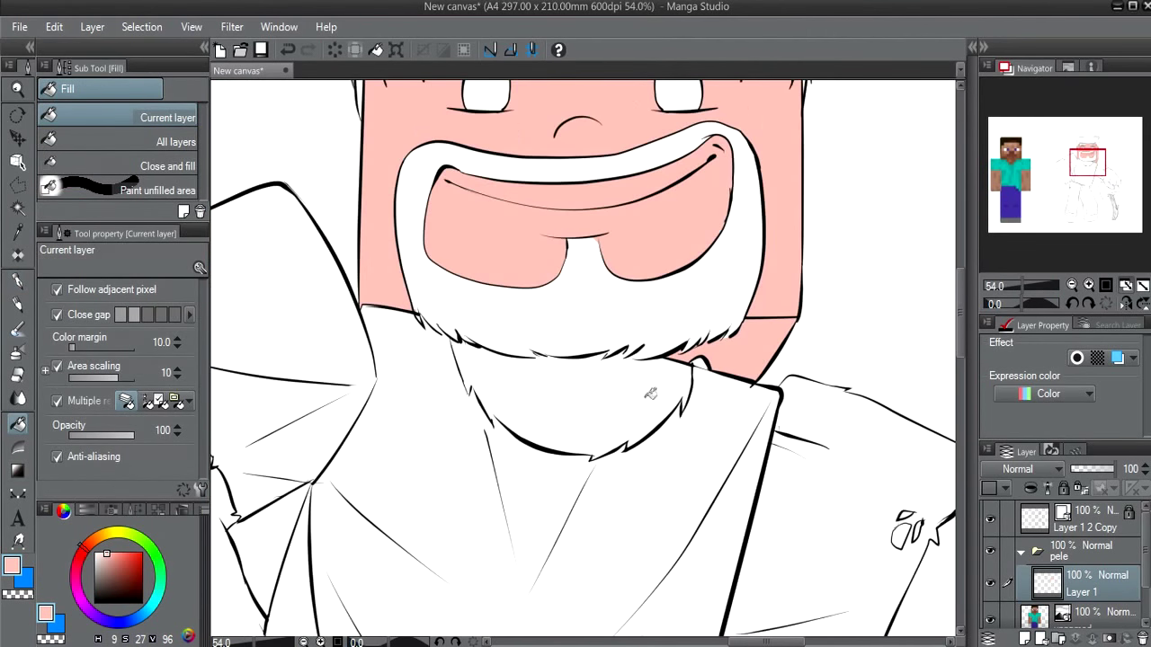
pyautogui.scroll(1, 630, 346)
pyautogui.scroll(-3, 618, 334)
pyautogui.click(570, 437)
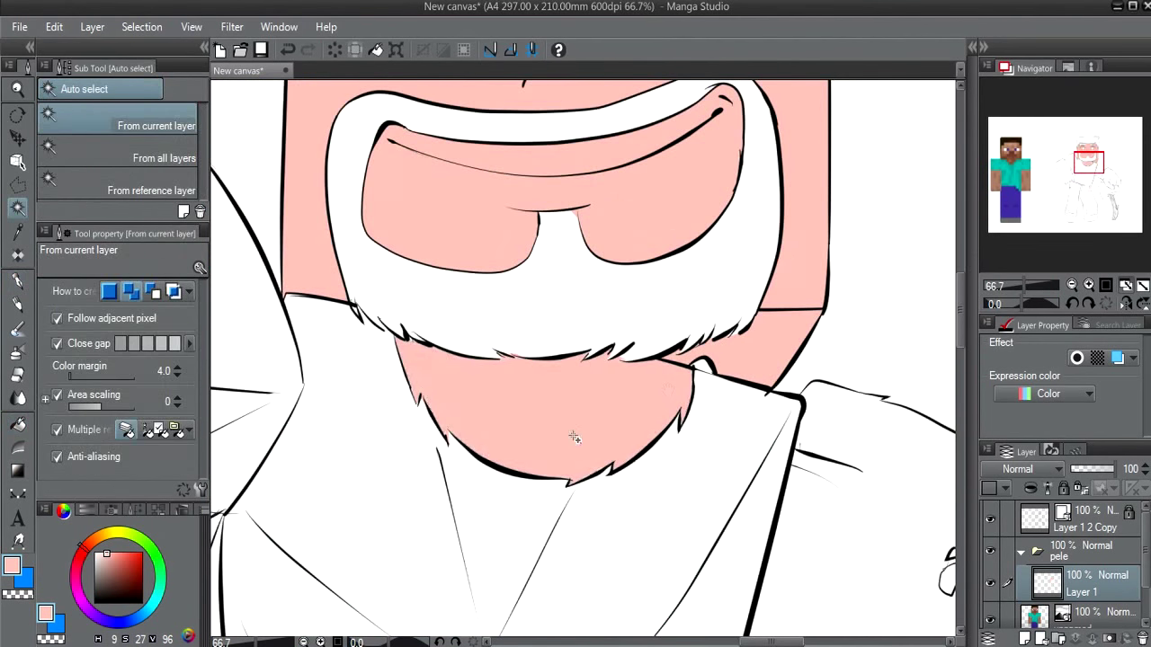
# Frame the figure and reference together, and collapse the pele folder
pyautogui.scroll(-4, 618, 419)
pyautogui.scroll(1, 786, 464)
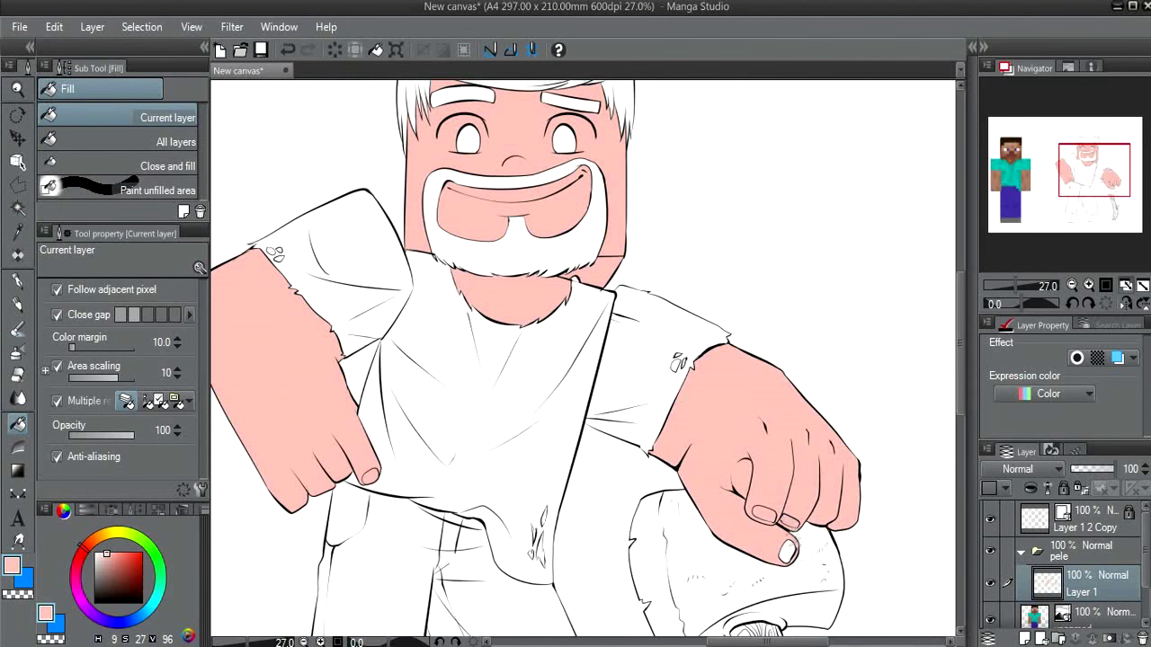
pyautogui.scroll(-1, 634, 459)
pyautogui.scroll(1, 634, 459)
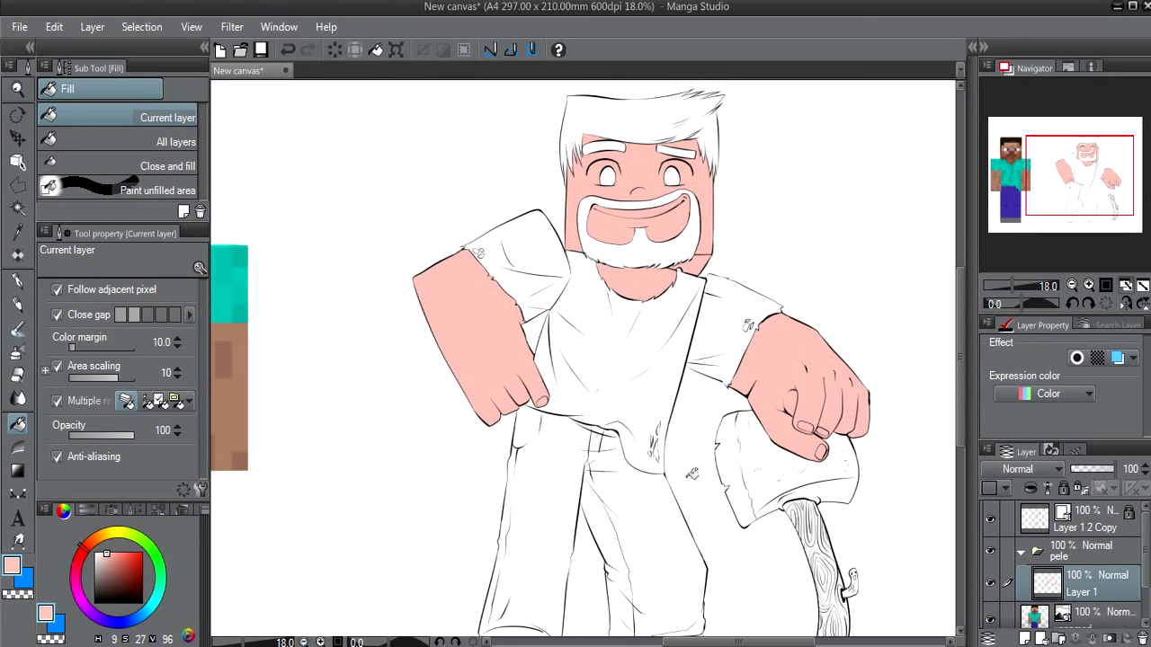
pyautogui.moveTo(566, 435); pyautogui.dragTo(719, 423)
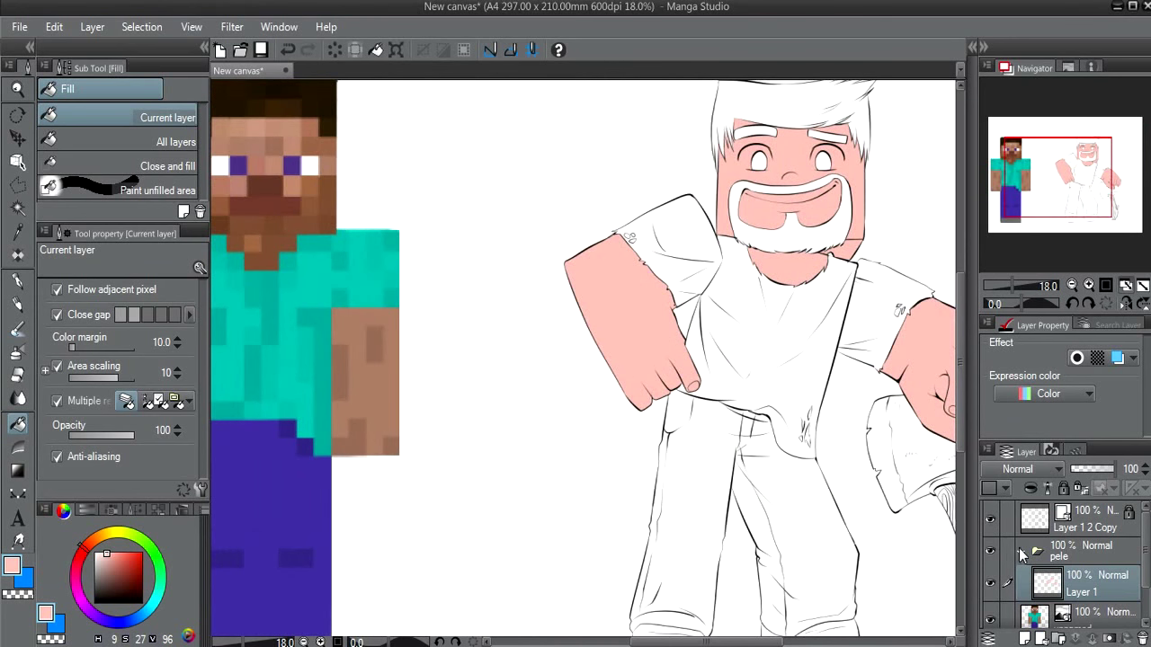
pyautogui.click(1021, 553)
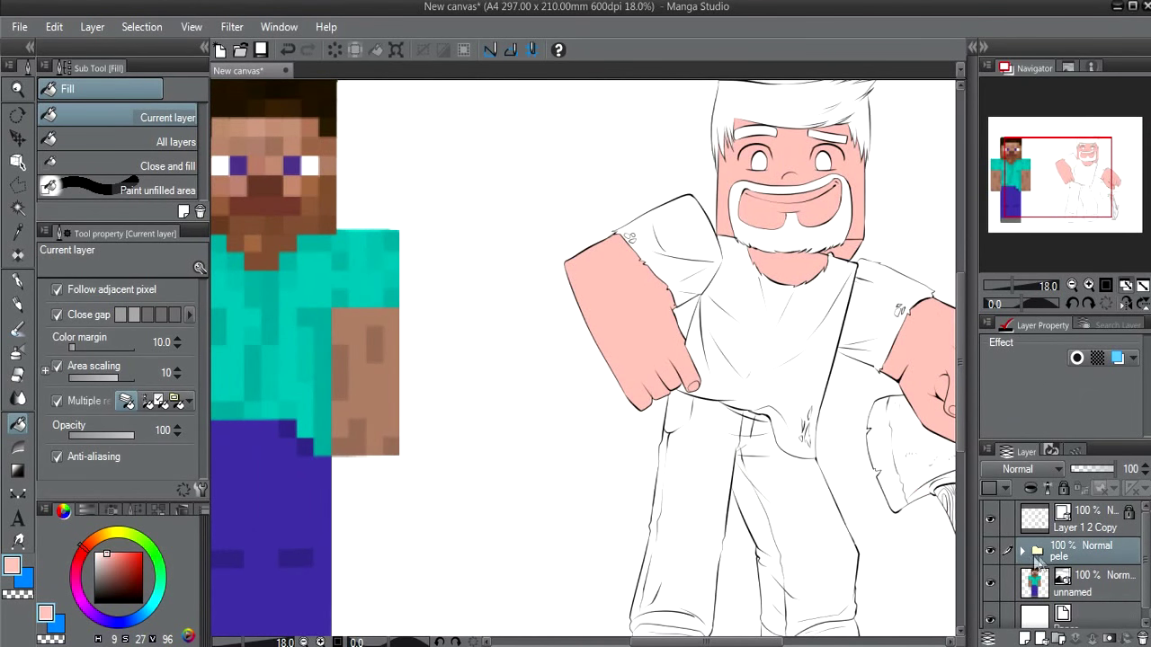
# Add a new layer folder named 'blusa' above pele
pyautogui.click(1059, 639)
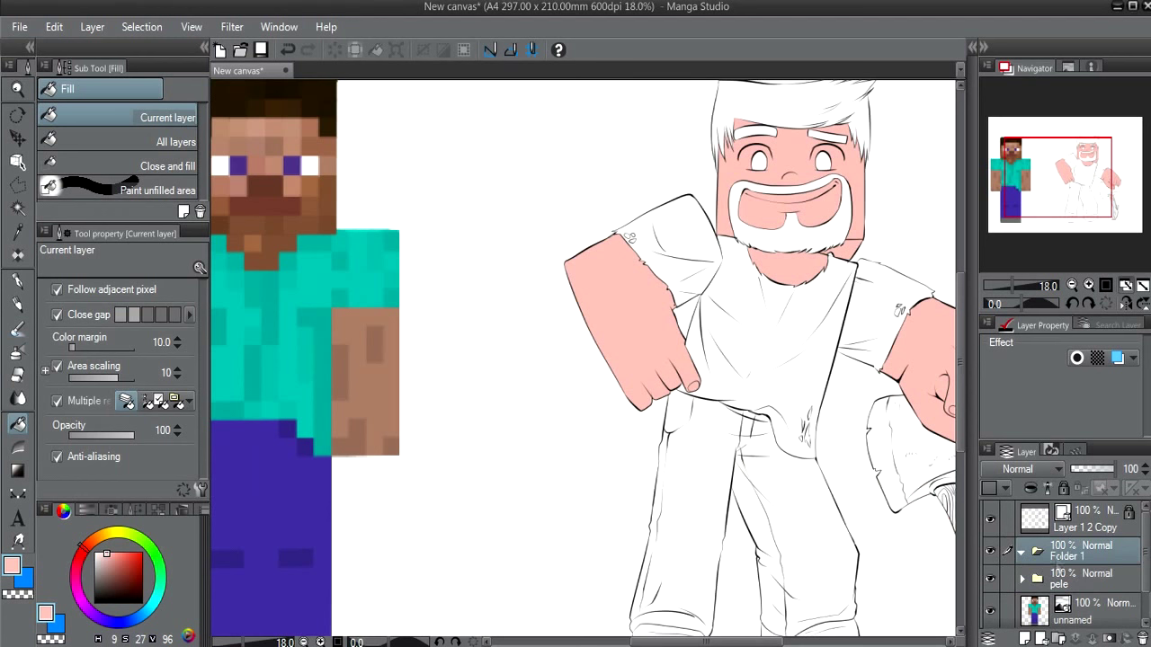
pyautogui.doubleClick(1059, 558)
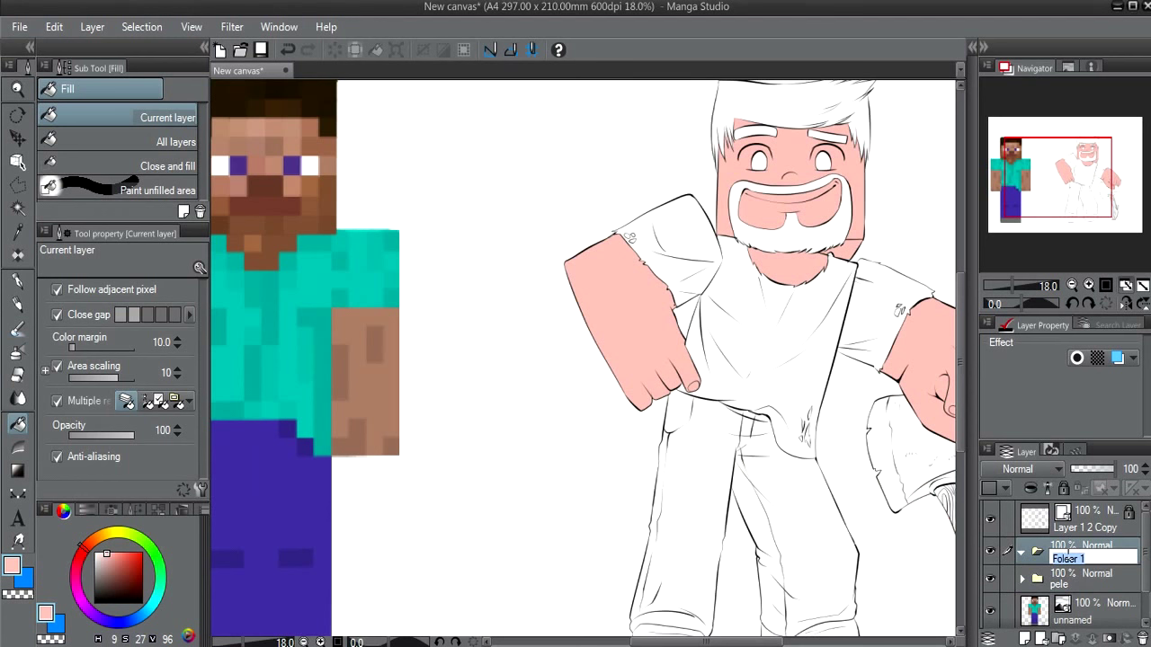
pyautogui.write('blusa')
pyautogui.press('Return')
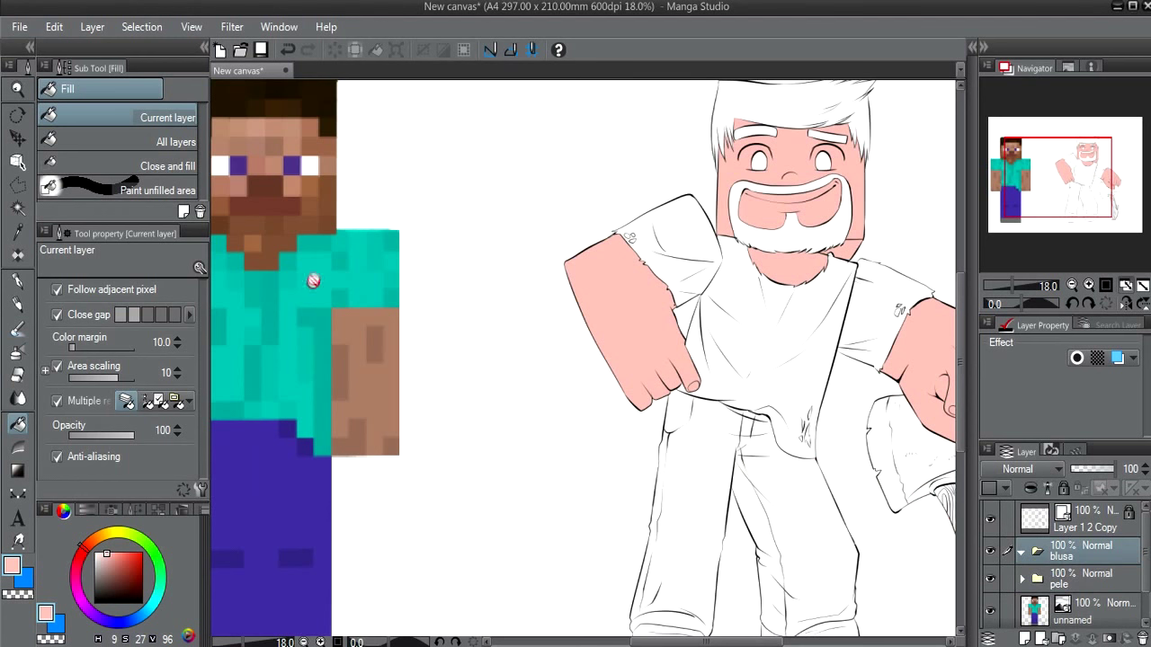
# Fill the cartoon's shirt and sleeves on a new layer with cyan sampled from pixel Steve's shirt
pyautogui.press('i')
pyautogui.keyDown('alt'); pyautogui.click(299, 309); pyautogui.keyUp('alt')
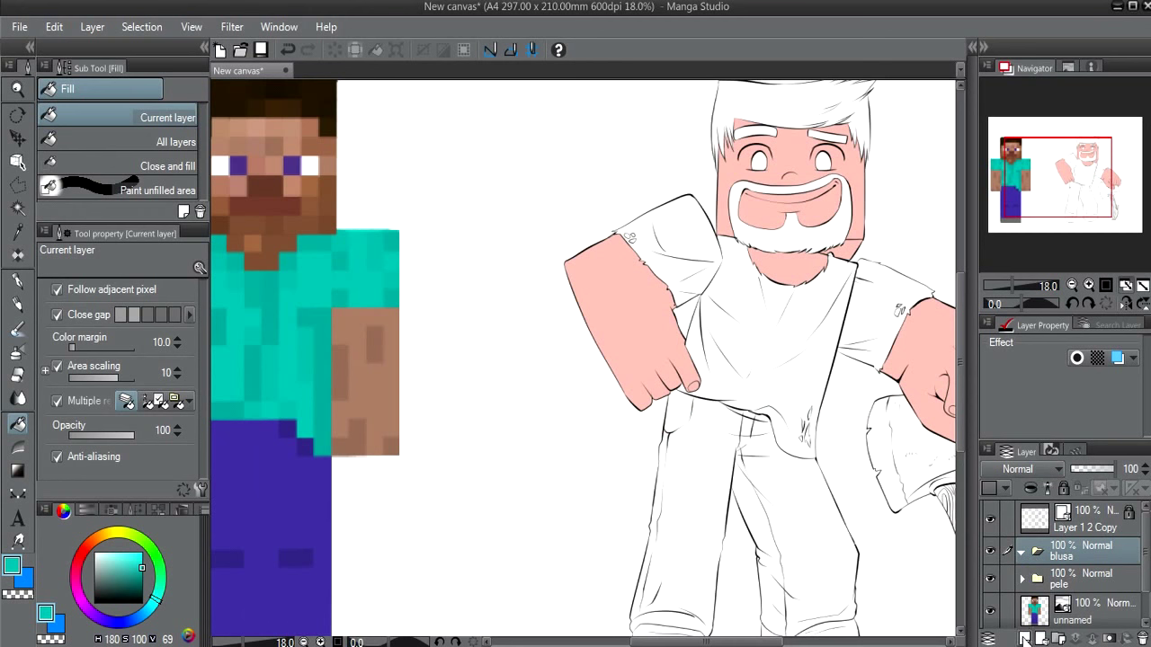
pyautogui.click(1024, 636)
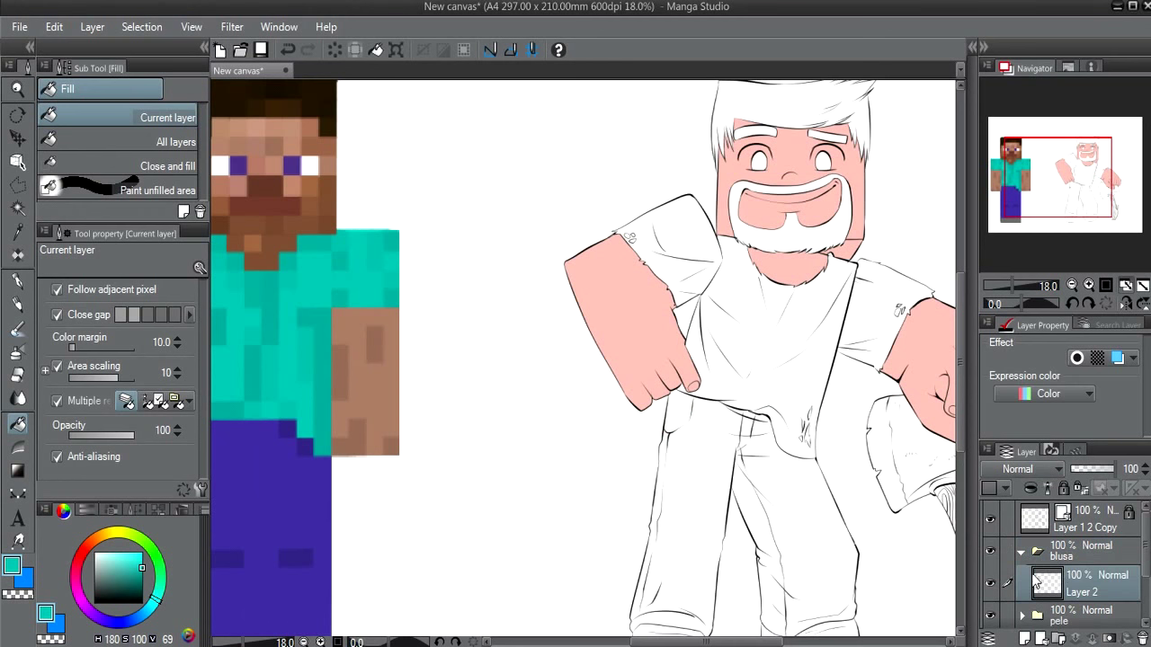
pyautogui.click(792, 317)
pyautogui.click(699, 266)
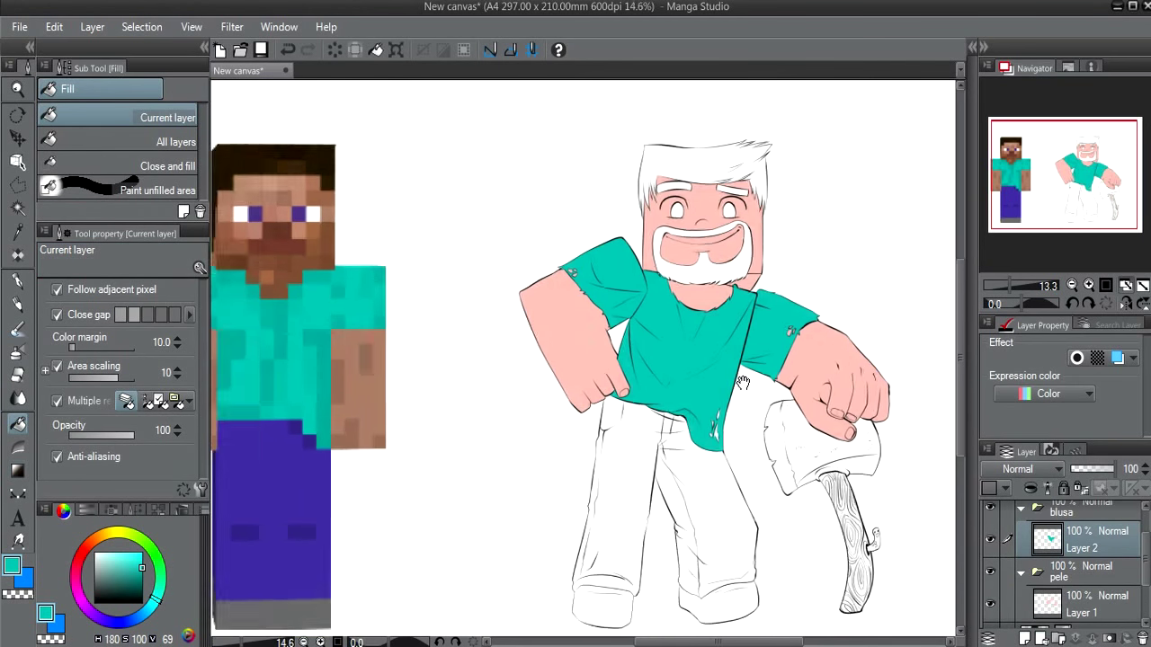
pyautogui.scroll(-2, 704, 416)
pyautogui.moveTo(706, 417)
pyautogui.mouseDown()
pyautogui.moveTo(761, 449)
pyautogui.moveTo(717, 425)
pyautogui.moveTo(700, 479)
pyautogui.mouseUp()
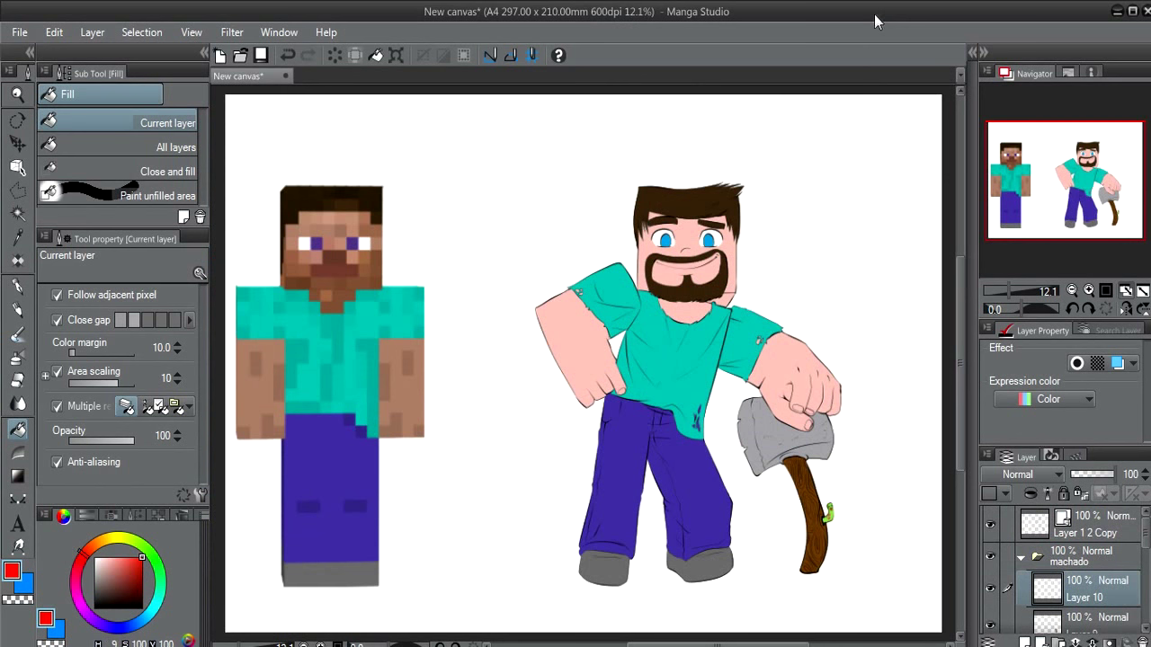
# Collapse the machado folder and hide the unnamed pixel-art Steve reference layer
pyautogui.click(1035, 558)
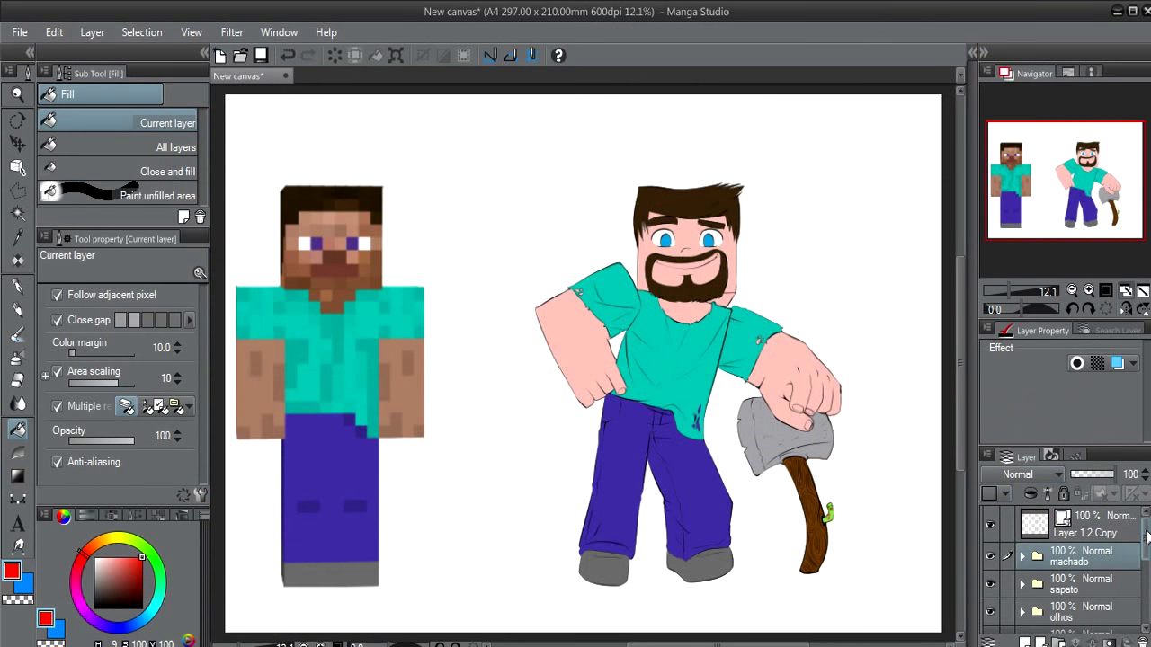
pyautogui.moveTo(1145, 534); pyautogui.dragTo(1145, 596)
pyautogui.click(991, 583)
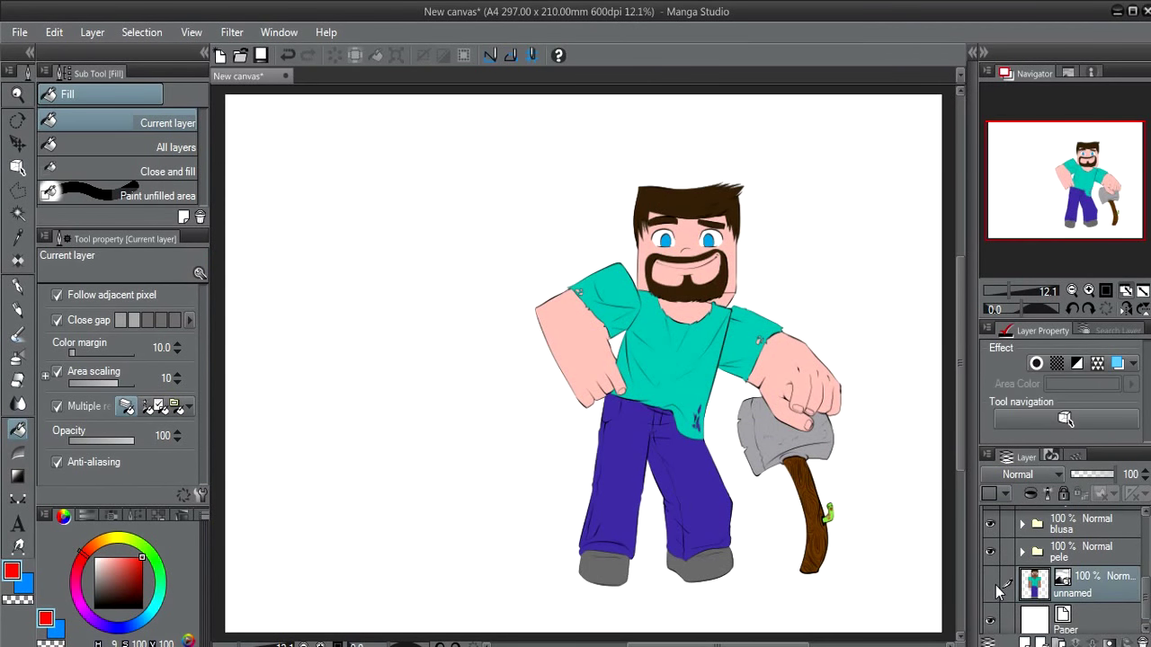
# Expand the pele folder and select its Layer 1
pyautogui.moveTo(1146, 594)
pyautogui.mouseDown()
pyautogui.moveTo(1146, 539)
pyautogui.moveTo(1147, 589)
pyautogui.mouseUp()
pyautogui.click(1120, 533)
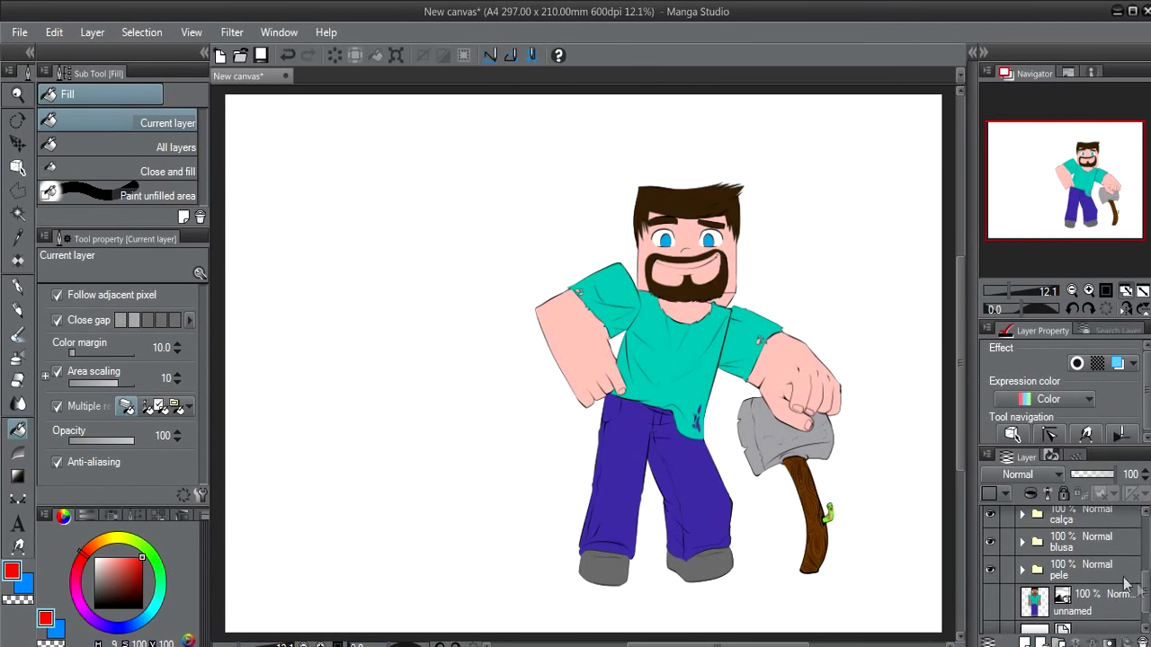
pyautogui.keyDown('shift'); pyautogui.click(1088, 565); pyautogui.keyUp('shift')
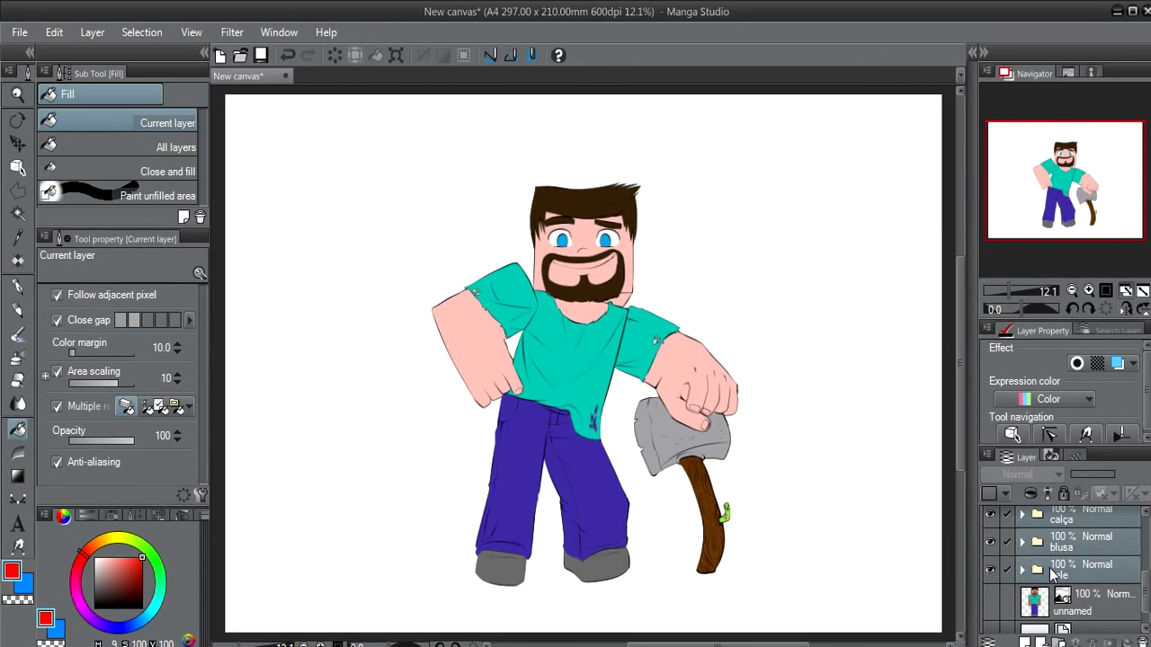
pyautogui.click(1129, 577)
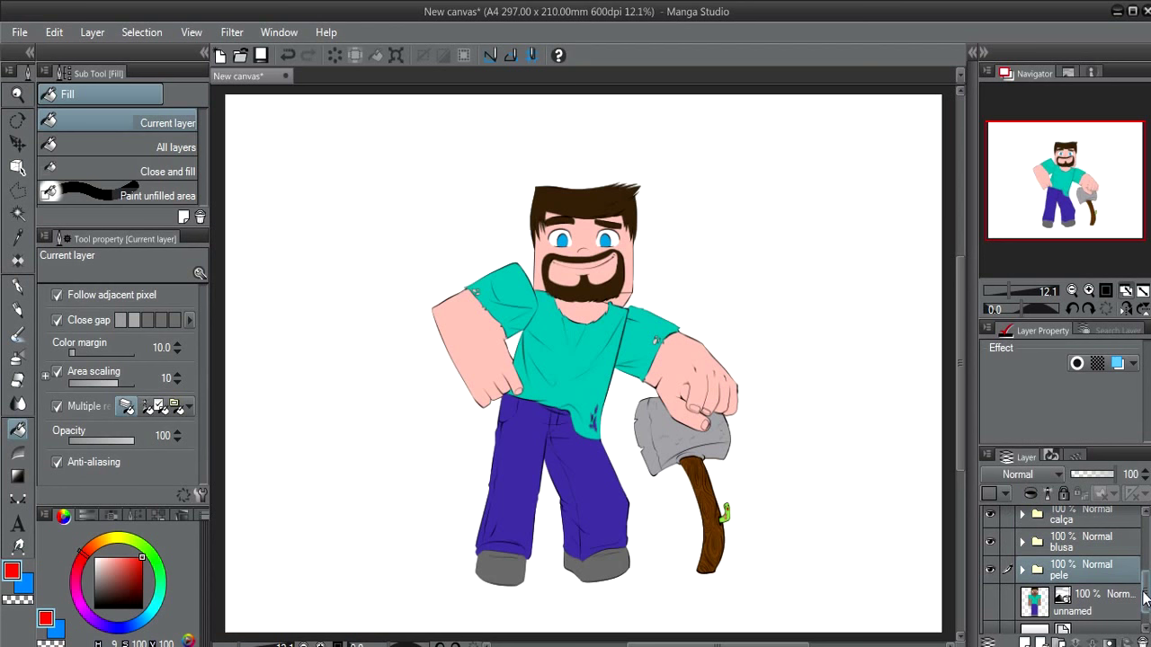
pyautogui.moveTo(1144, 598); pyautogui.dragTo(1146, 604)
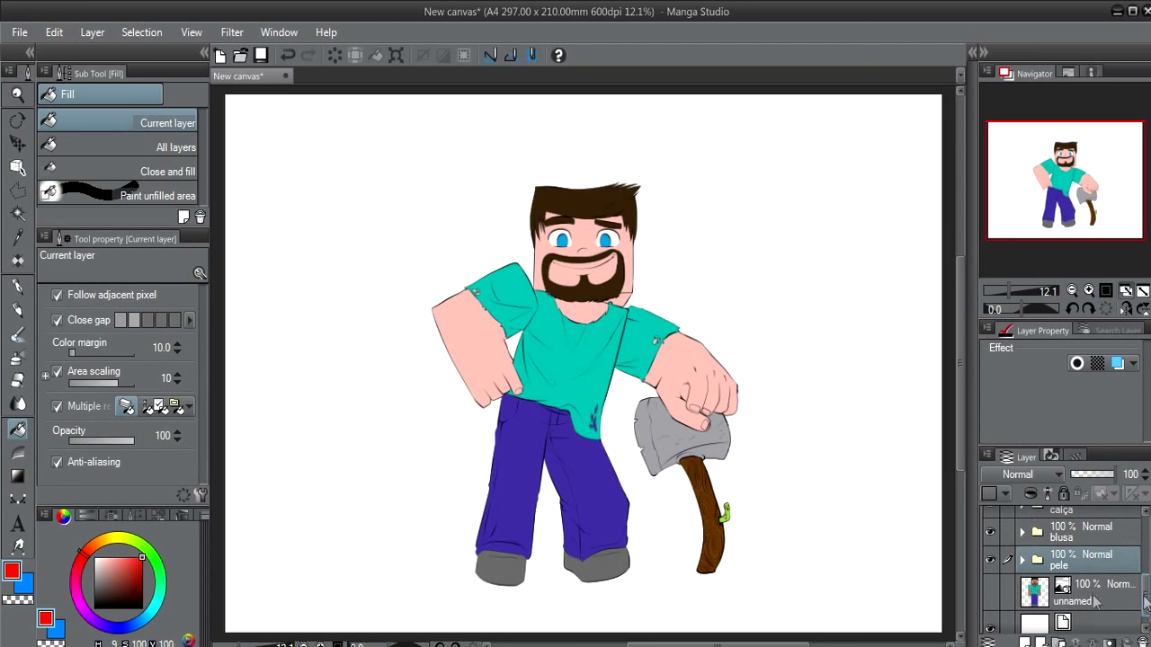
pyautogui.click(1021, 559)
pyautogui.click(1079, 596)
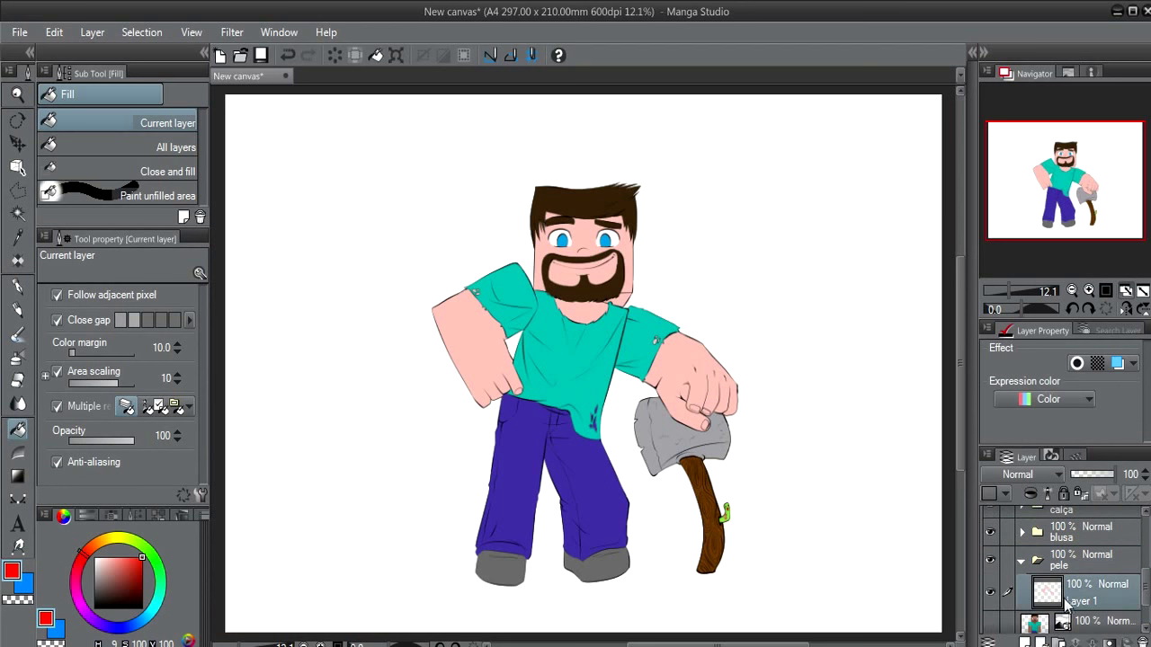
# Sample the arm's skin pink and add a new layer clipped to Layer 1
pyautogui.keyDown('alt'); pyautogui.click(499, 318); pyautogui.keyUp('alt')
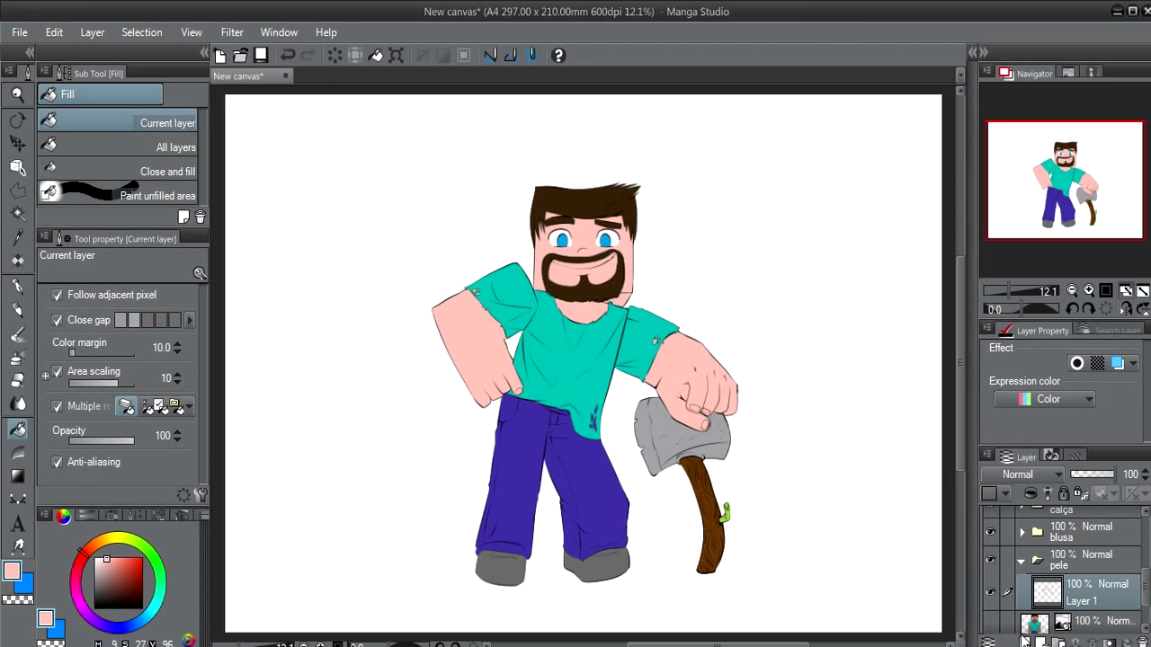
pyautogui.click(1025, 643)
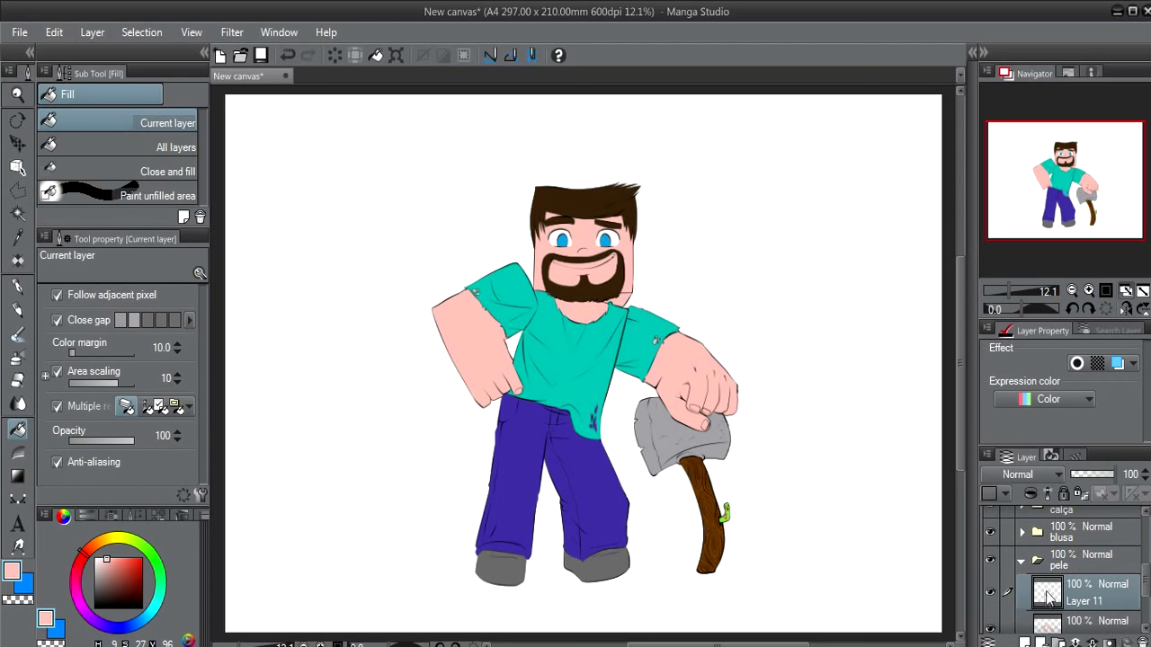
pyautogui.click(1030, 494)
pyautogui.scroll(-1, 1146, 582)
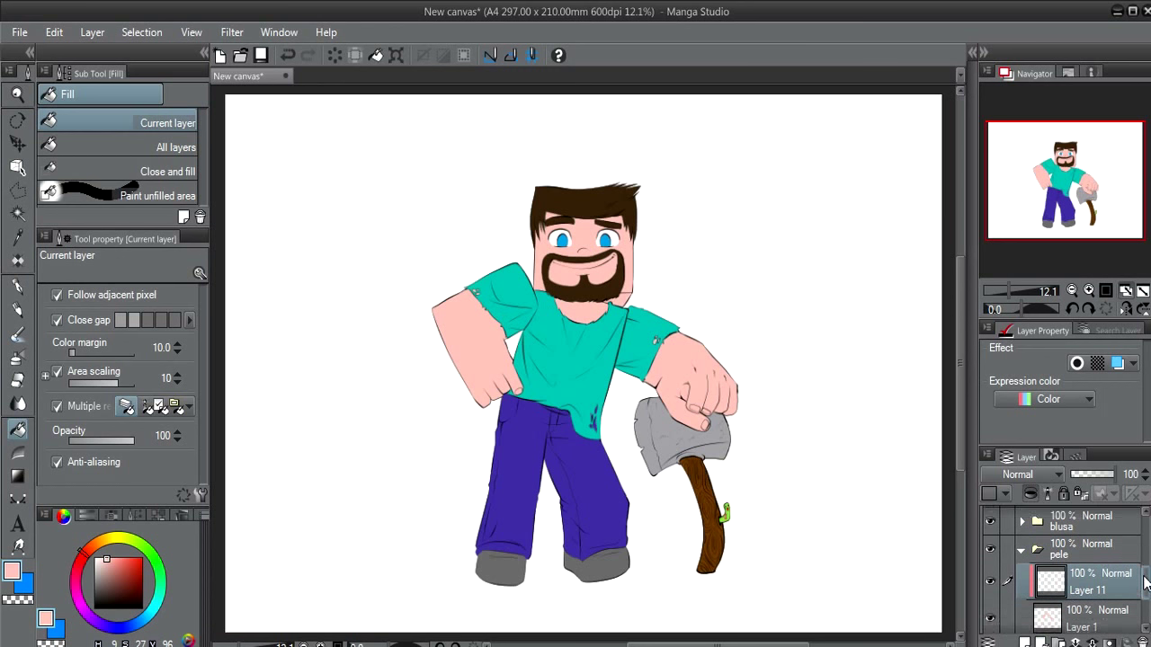
pyautogui.moveTo(1144, 583); pyautogui.dragTo(1145, 588)
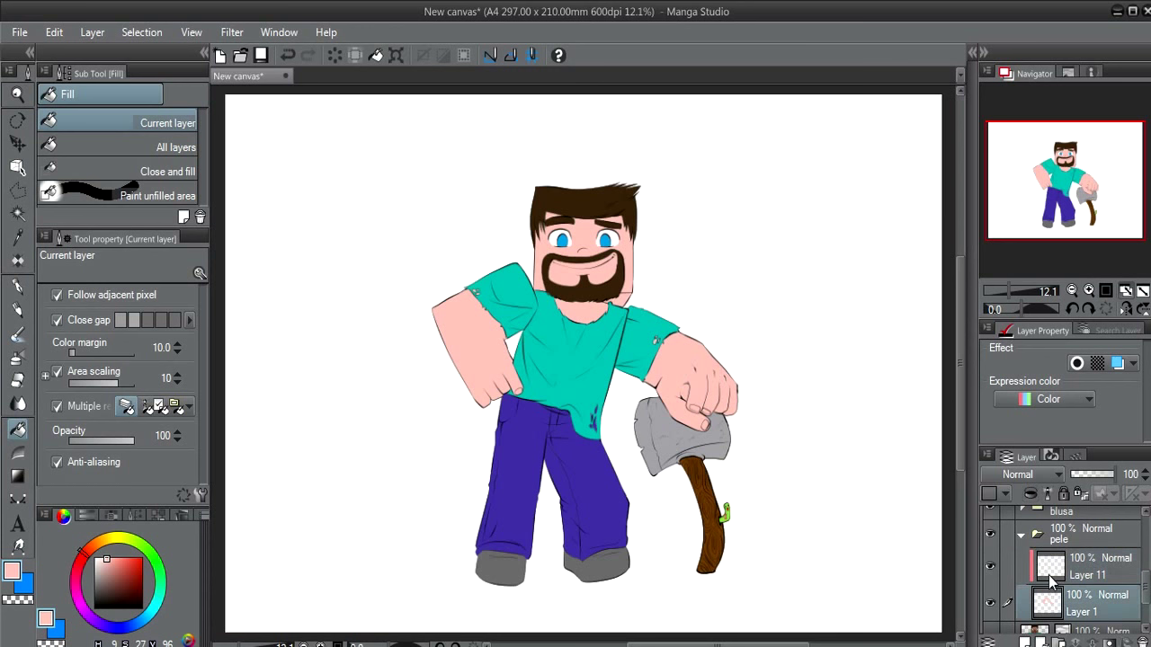
pyautogui.press('p')
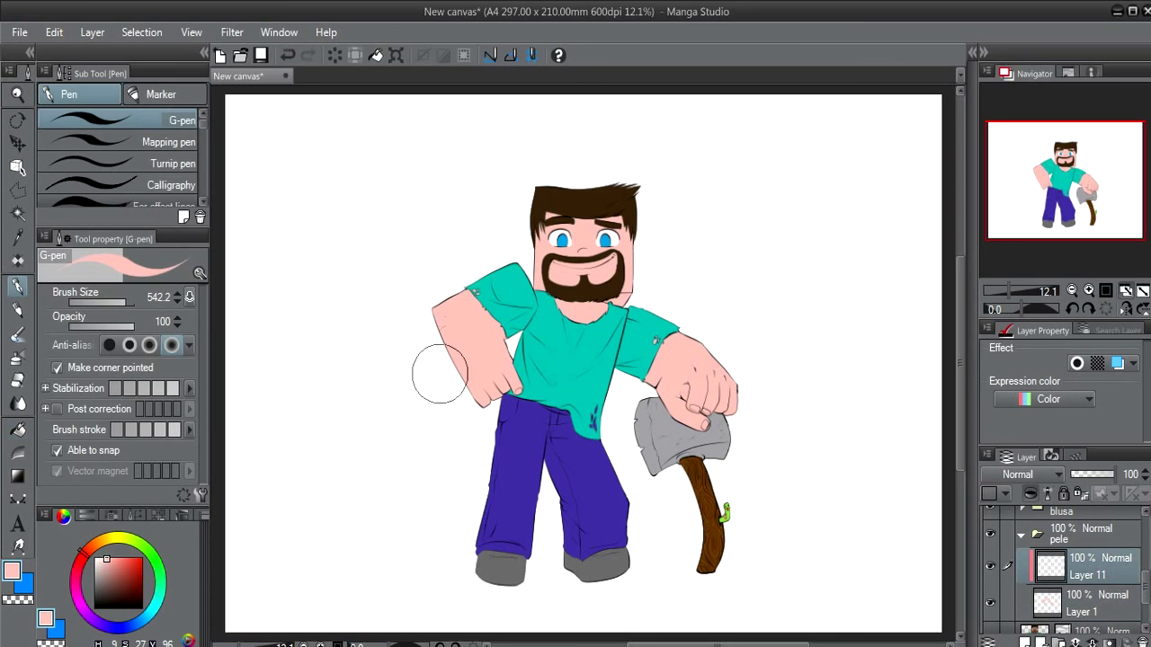
# Try darker pink shading on the upper arm with an enlarged pen, then undo it
pyautogui.keyDown('alt'); pyautogui.click(664, 471); pyautogui.keyUp('alt')
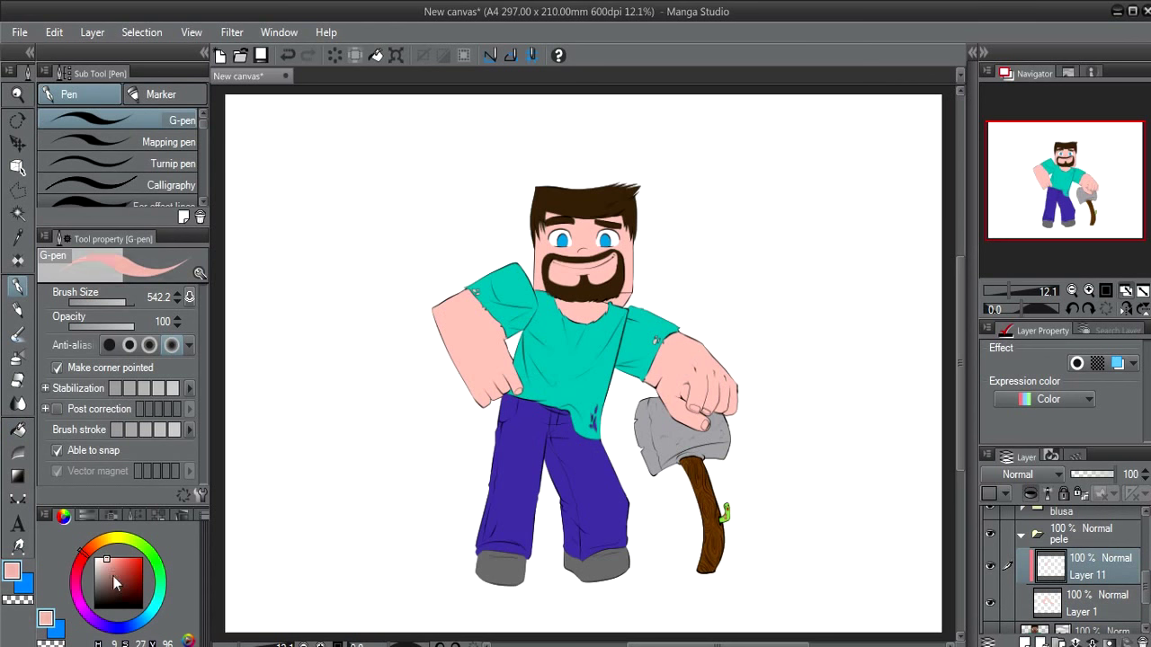
pyautogui.moveTo(472, 343)
pyautogui.mouseDown()
pyautogui.moveTo(459, 364)
pyautogui.moveTo(584, 270)
pyautogui.moveTo(693, 368)
pyautogui.mouseUp()
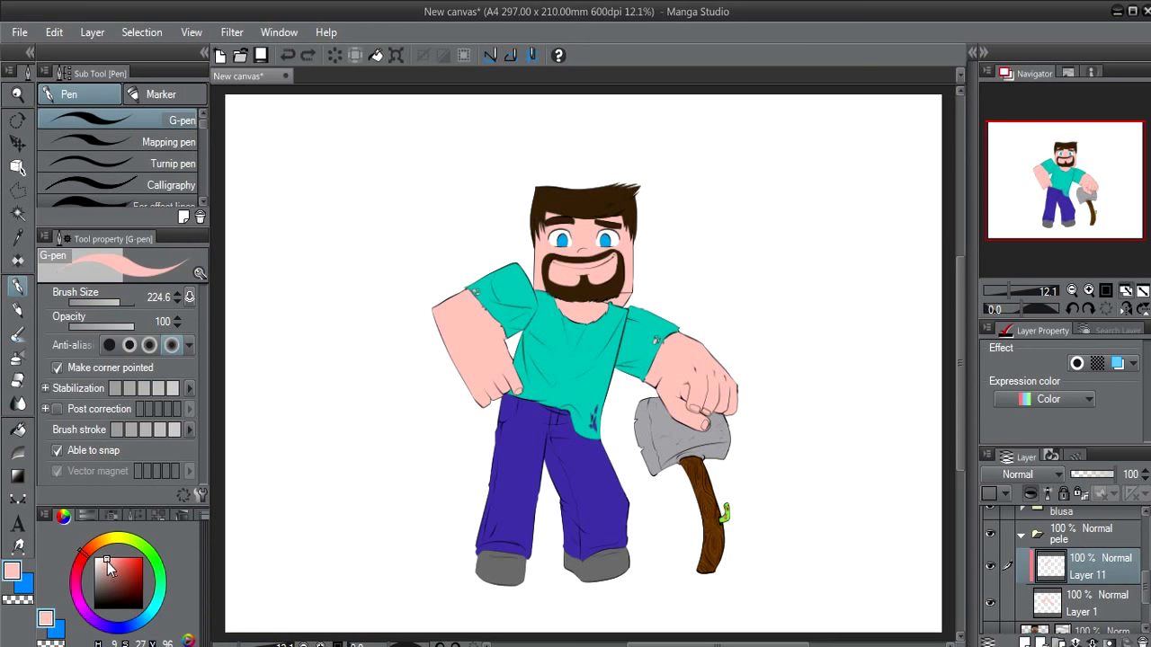
pyautogui.moveTo(106, 562); pyautogui.dragTo(107, 565)
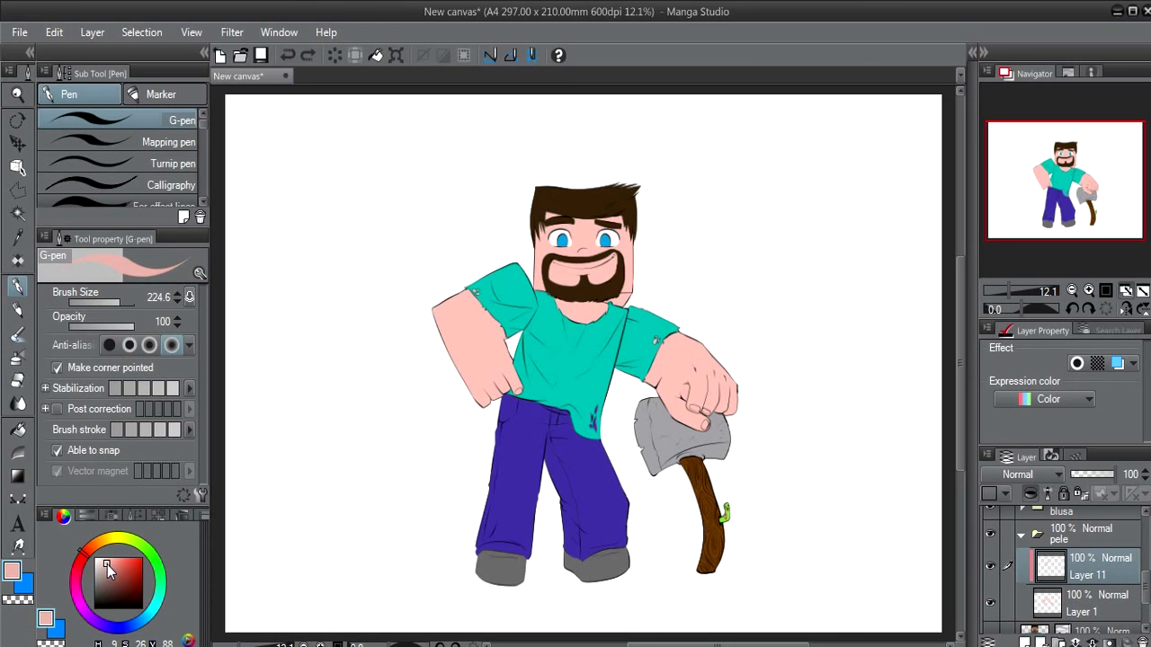
pyautogui.press(']')
pyautogui.moveTo(499, 360); pyautogui.dragTo(452, 310)
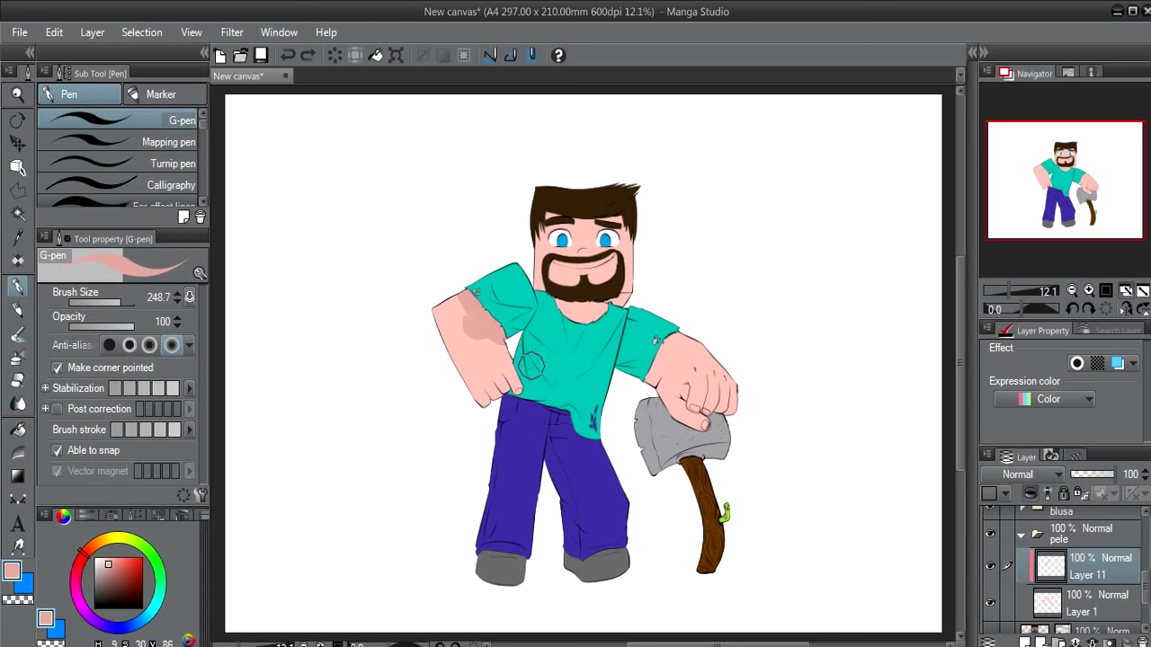
pyautogui.hotkey('ctrl', 'z')
pyautogui.press('[')
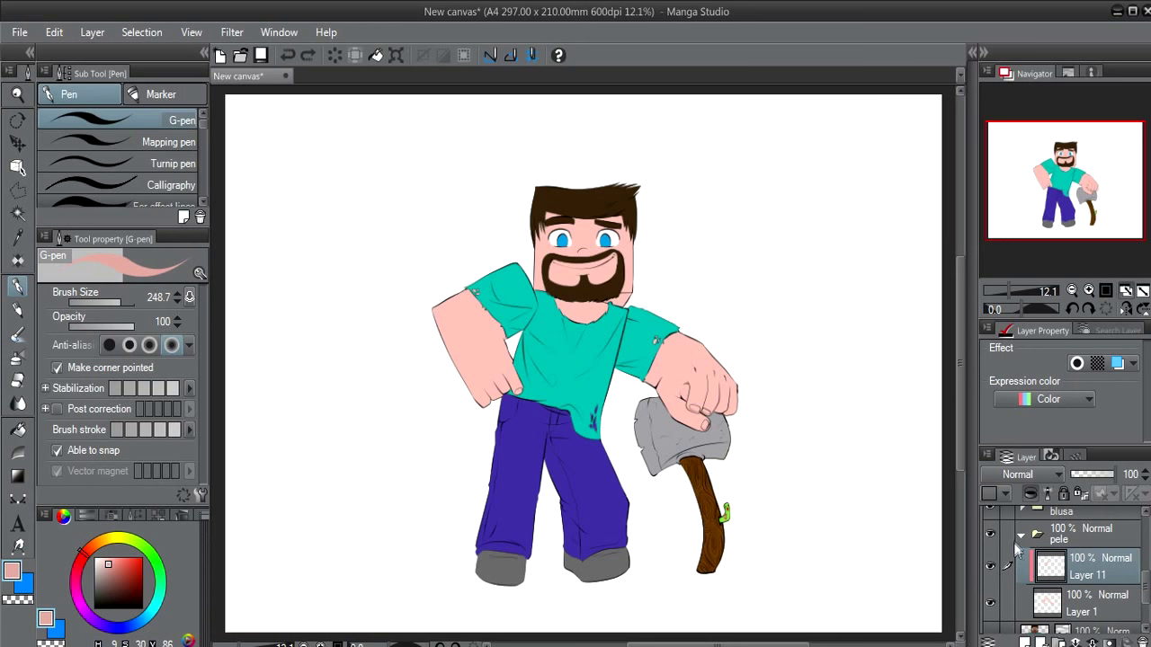
# Collapse pele and add a new Layer 12 above the unnamed reference layer
pyautogui.click(1021, 535)
pyautogui.click(1040, 581)
pyautogui.click(1026, 642)
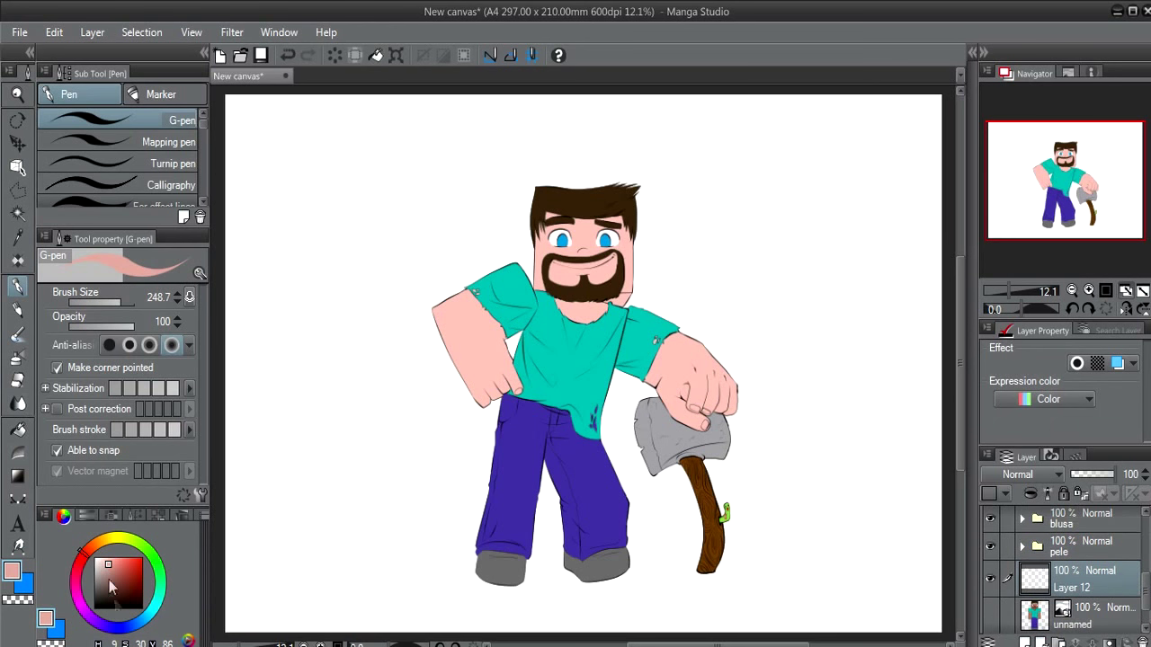
# Draw a bright cyan sun with radiating rays at the upper right
pyautogui.click(155, 608)
pyautogui.moveTo(137, 569); pyautogui.dragTo(135, 558)
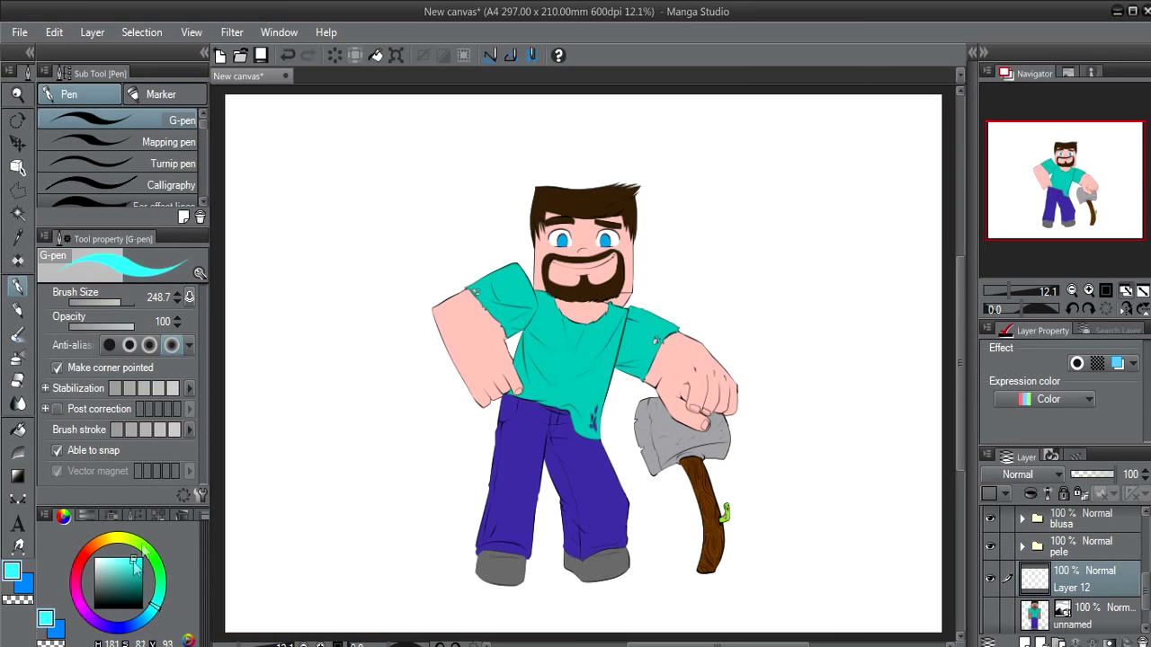
pyautogui.moveTo(791, 159)
pyautogui.mouseDown()
pyautogui.moveTo(780, 194)
pyautogui.moveTo(784, 160)
pyautogui.moveTo(637, 191)
pyautogui.mouseUp()
pyautogui.moveTo(775, 164); pyautogui.dragTo(670, 256)
pyautogui.moveTo(806, 177); pyautogui.dragTo(706, 323)
pyautogui.moveTo(804, 192)
pyautogui.mouseDown()
pyautogui.moveTo(751, 405)
pyautogui.moveTo(778, 485)
pyautogui.mouseUp()
pyautogui.moveTo(789, 144); pyautogui.dragTo(565, 144)
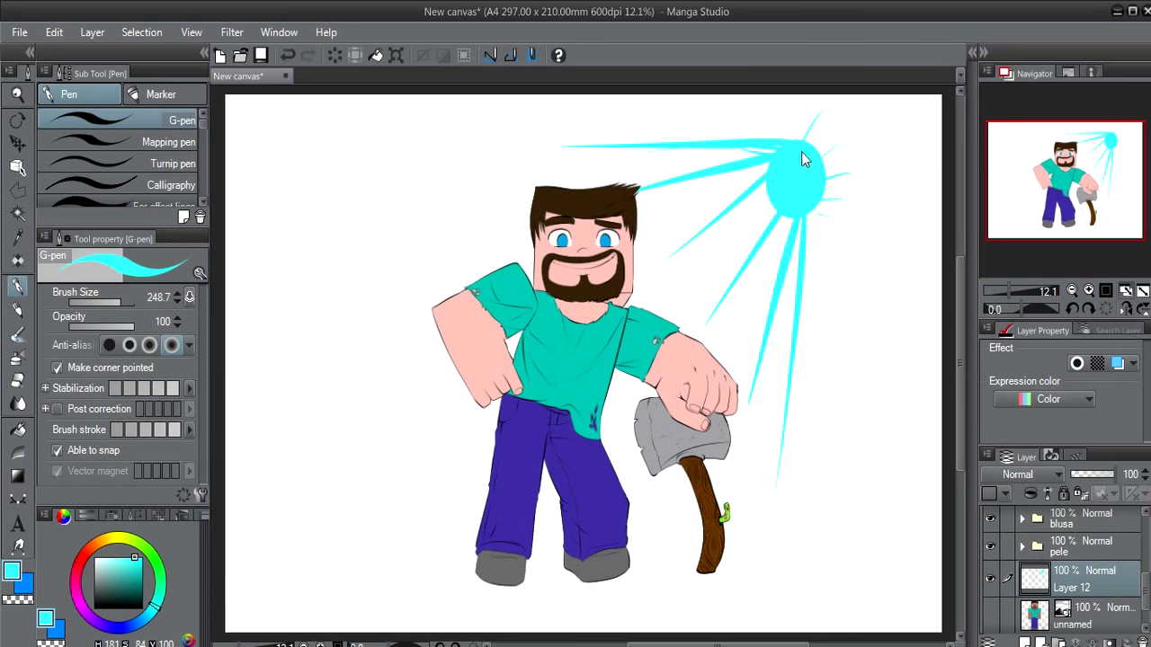
pyautogui.moveTo(803, 149); pyautogui.dragTo(684, 159)
pyautogui.hotkey('ctrl', 'z')
pyautogui.moveTo(792, 147); pyautogui.dragTo(640, 158)
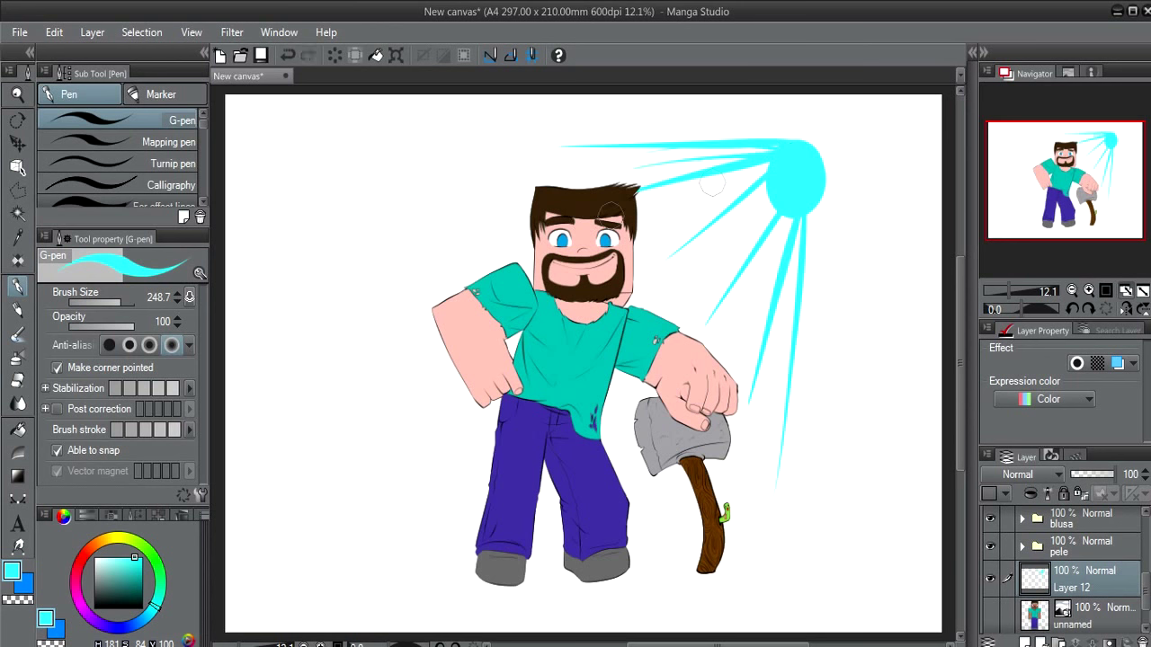
# Write 'sombrA' on the left shadow side and 'Luz' near the axe
pyautogui.moveTo(333, 278)
pyautogui.mouseDown()
pyautogui.moveTo(333, 296)
pyautogui.moveTo(491, 180)
pyautogui.mouseUp()
pyautogui.moveTo(751, 517)
pyautogui.mouseDown()
pyautogui.moveTo(769, 544)
pyautogui.moveTo(792, 526)
pyautogui.moveTo(848, 517)
pyautogui.mouseUp()
pyautogui.click(1064, 549)
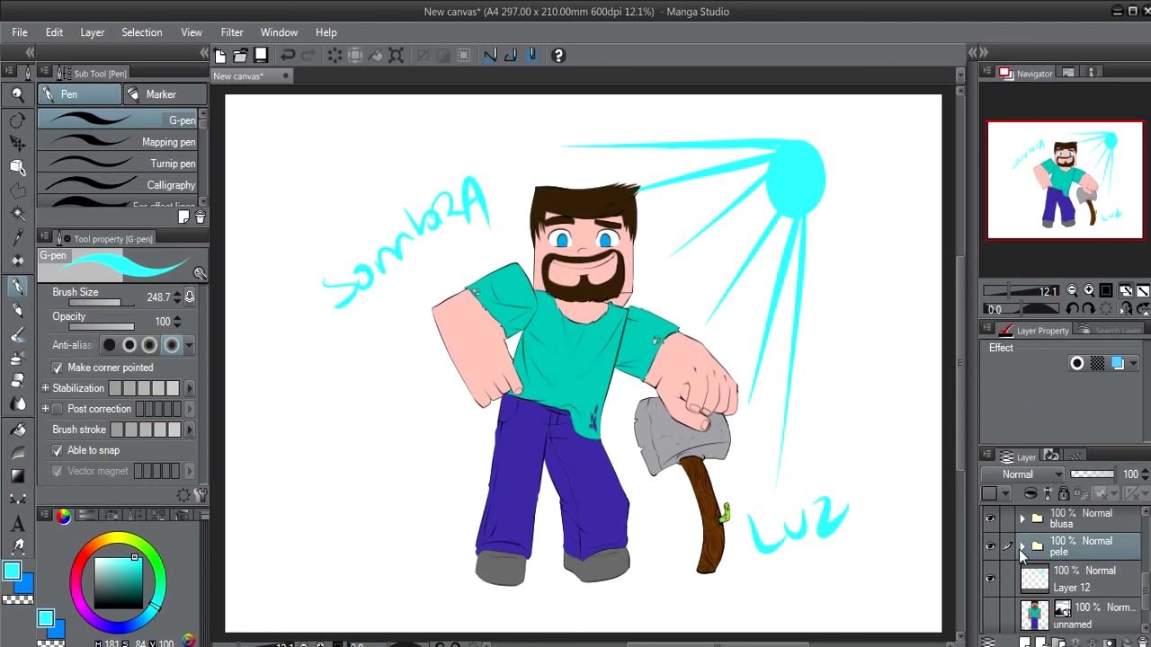
# Select the clipped shading Layer 11 in the pele folder and pick a darker skin pink
pyautogui.click(1022, 546)
pyautogui.click(1088, 580)
pyautogui.keyDown('alt'); pyautogui.click(474, 344); pyautogui.keyUp('alt')
pyautogui.click(110, 565)
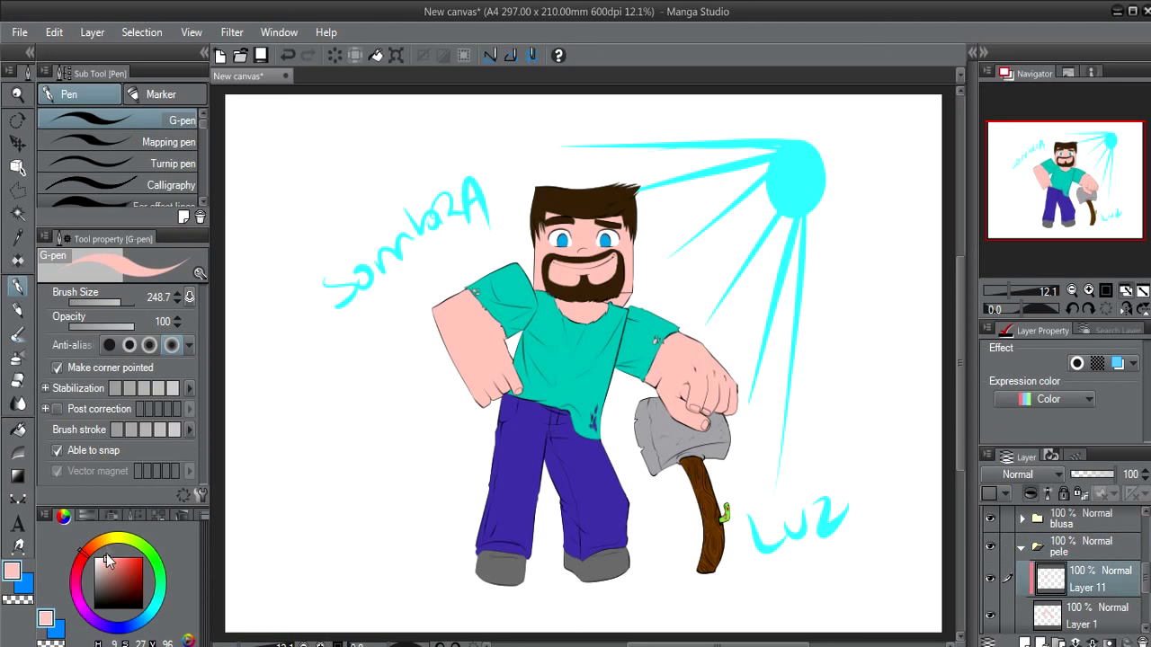
pyautogui.scroll(2, 478, 249)
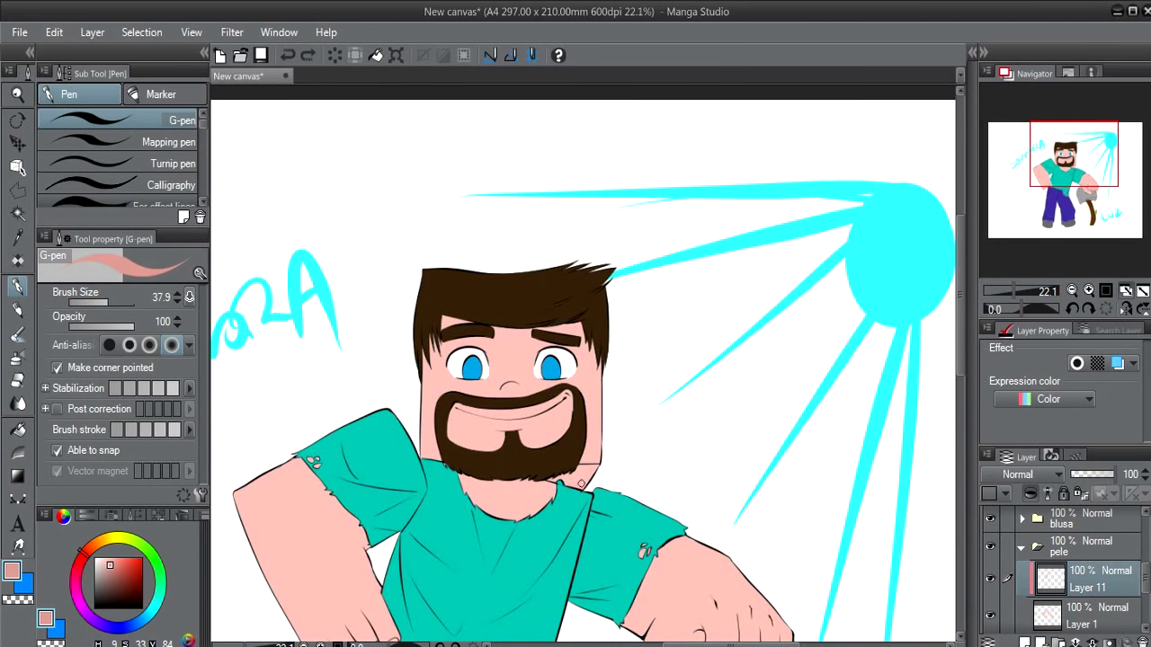
# Fill the area under the beard with darker pink, undoing a stray fill beside it
pyautogui.press('g')
pyautogui.click(594, 468)
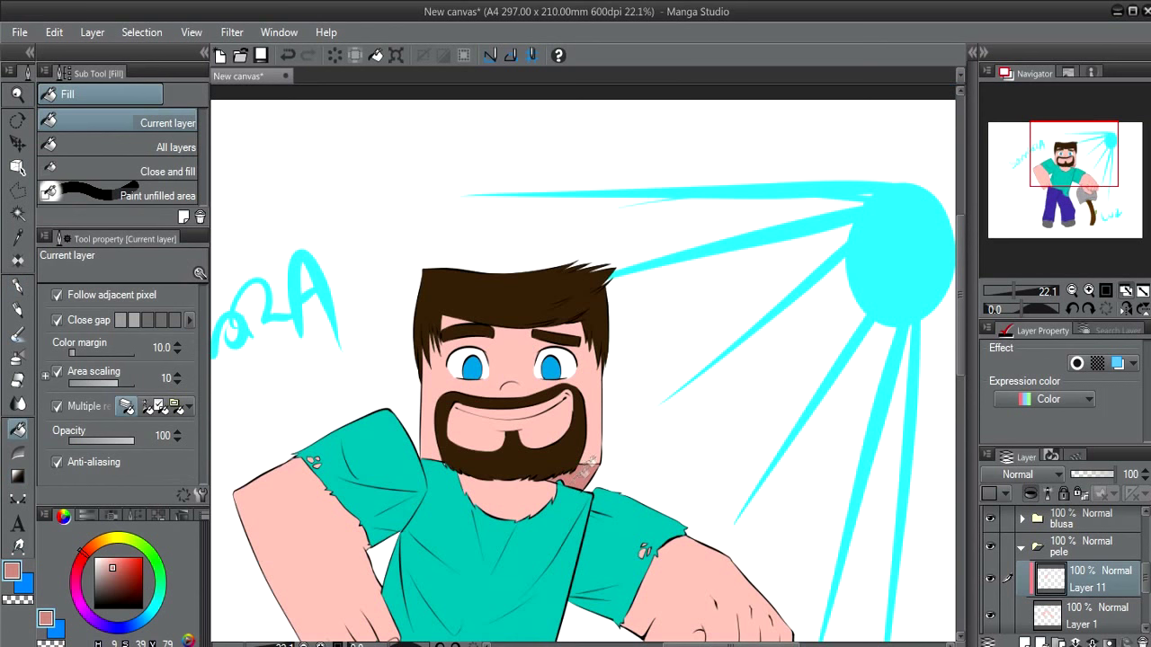
pyautogui.click(581, 468)
pyautogui.press('p')
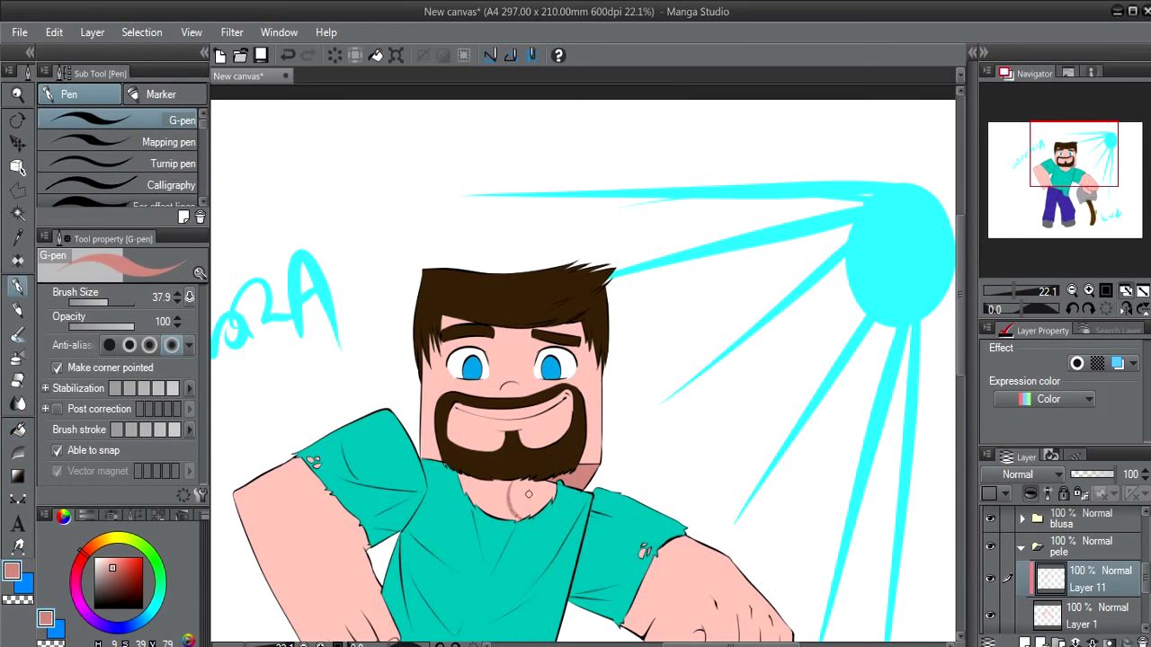
pyautogui.hotkey('ctrl', 'z')
pyautogui.press('g')
pyautogui.click(529, 495)
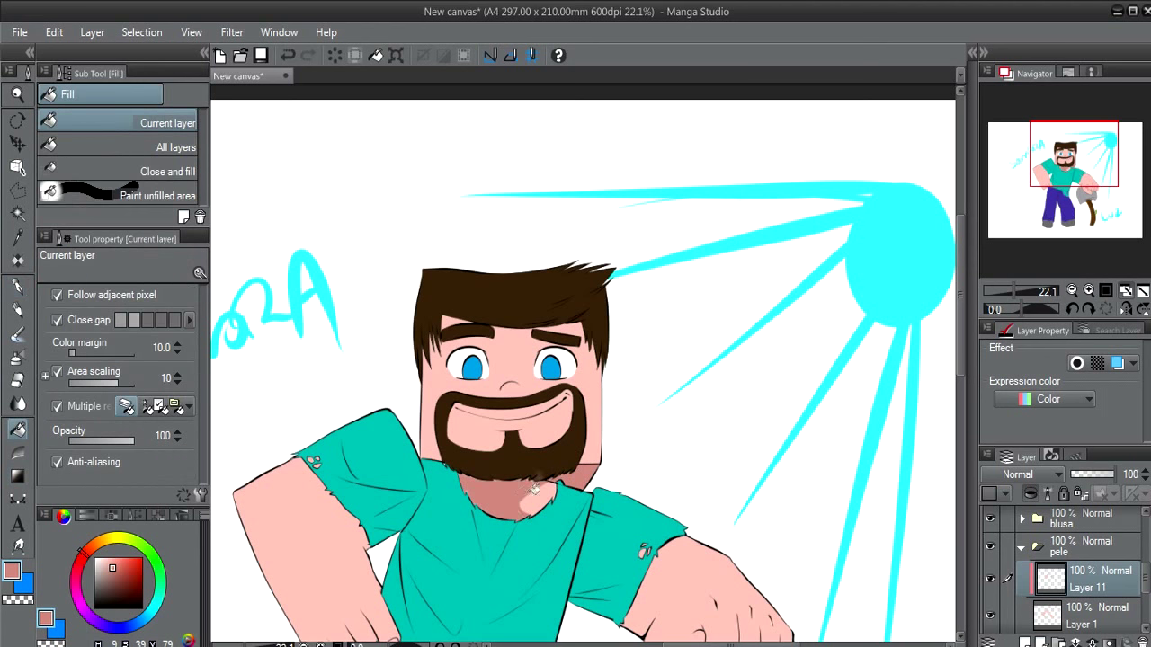
pyautogui.press('p')
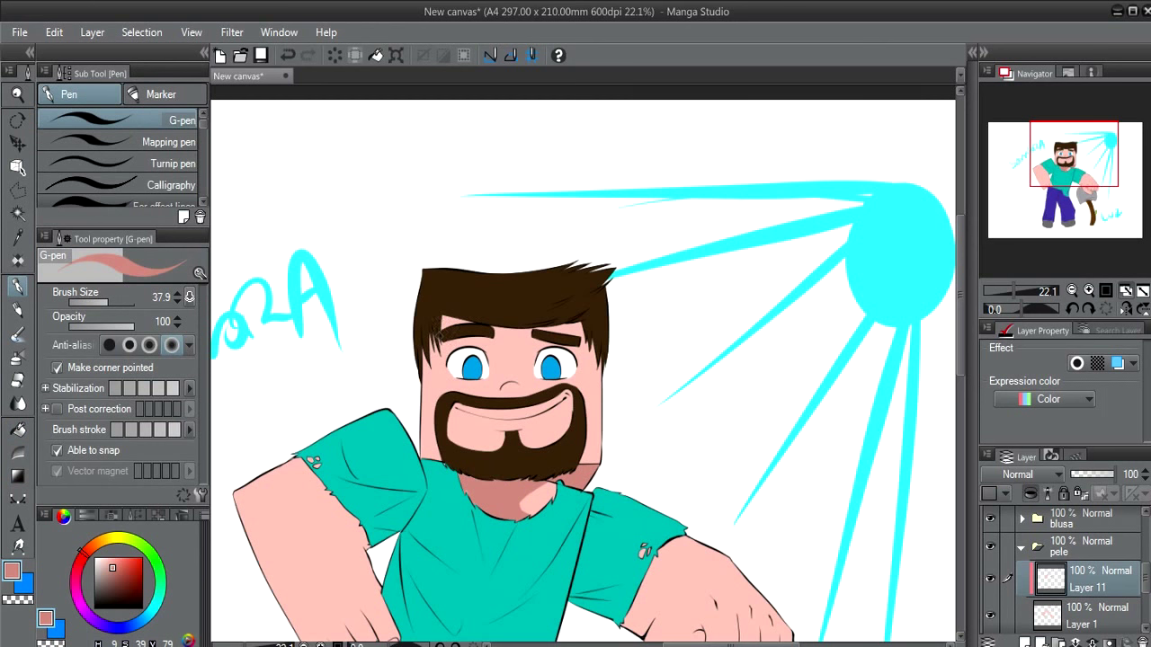
# Fill the left face strip with darker pink, undo the stray nose stroke and touch up with the Eraser
pyautogui.press('g')
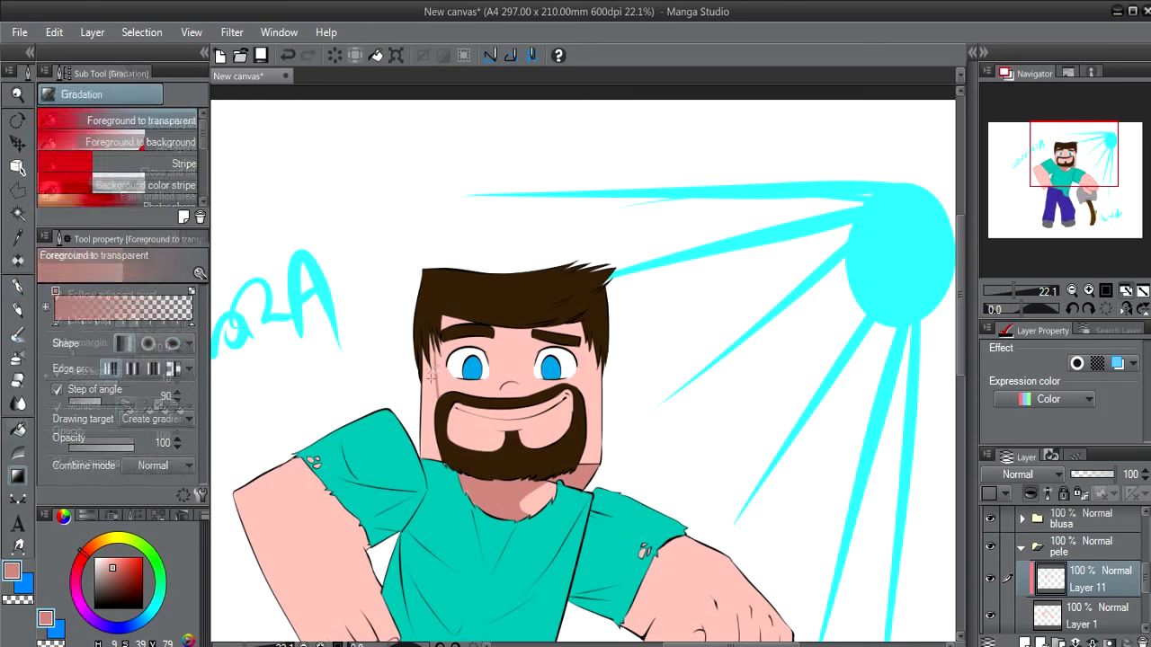
pyautogui.press('g')
pyautogui.click(432, 377)
pyautogui.press('p')
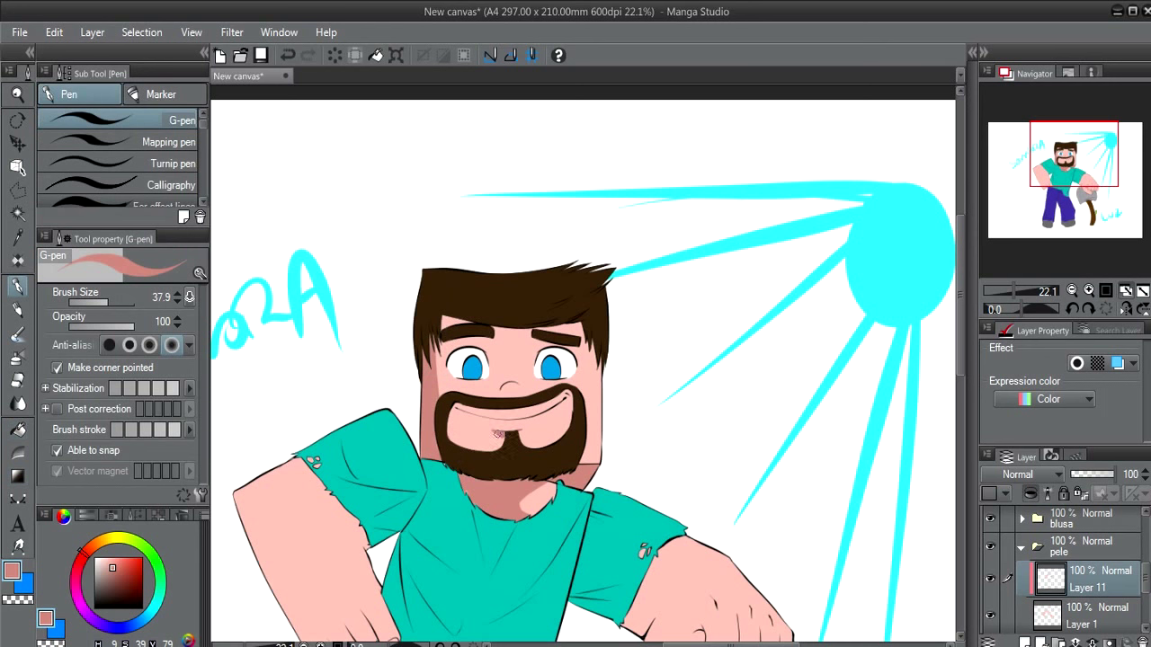
pyautogui.hotkey('ctrl', 'z')
pyautogui.press('e')
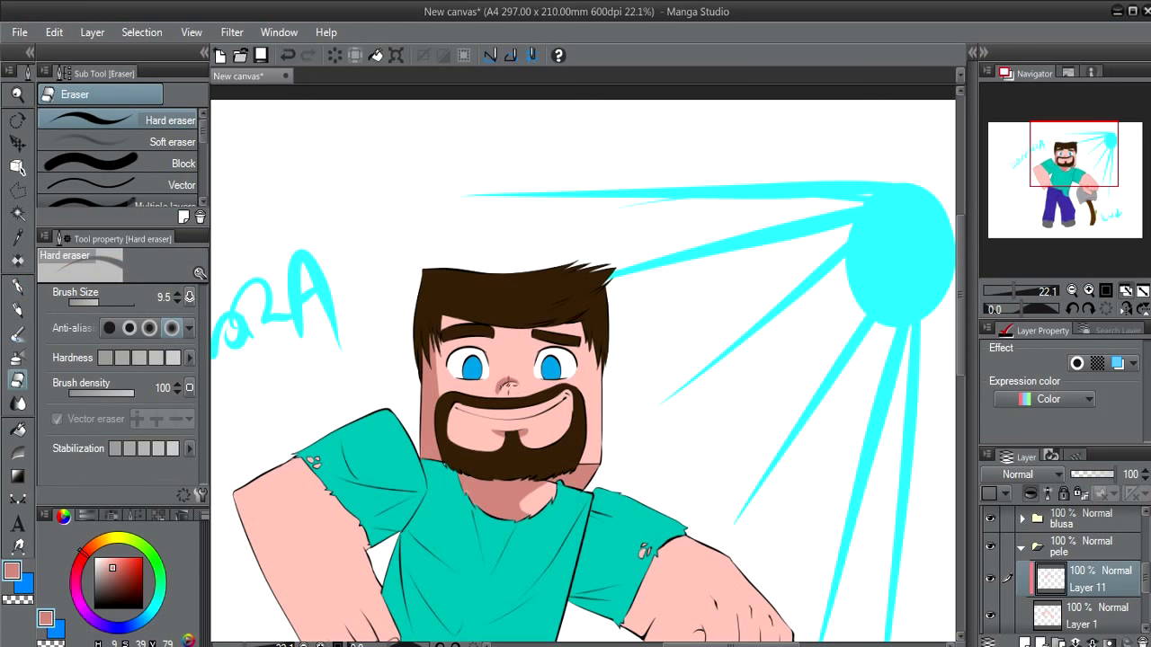
pyautogui.press('p')
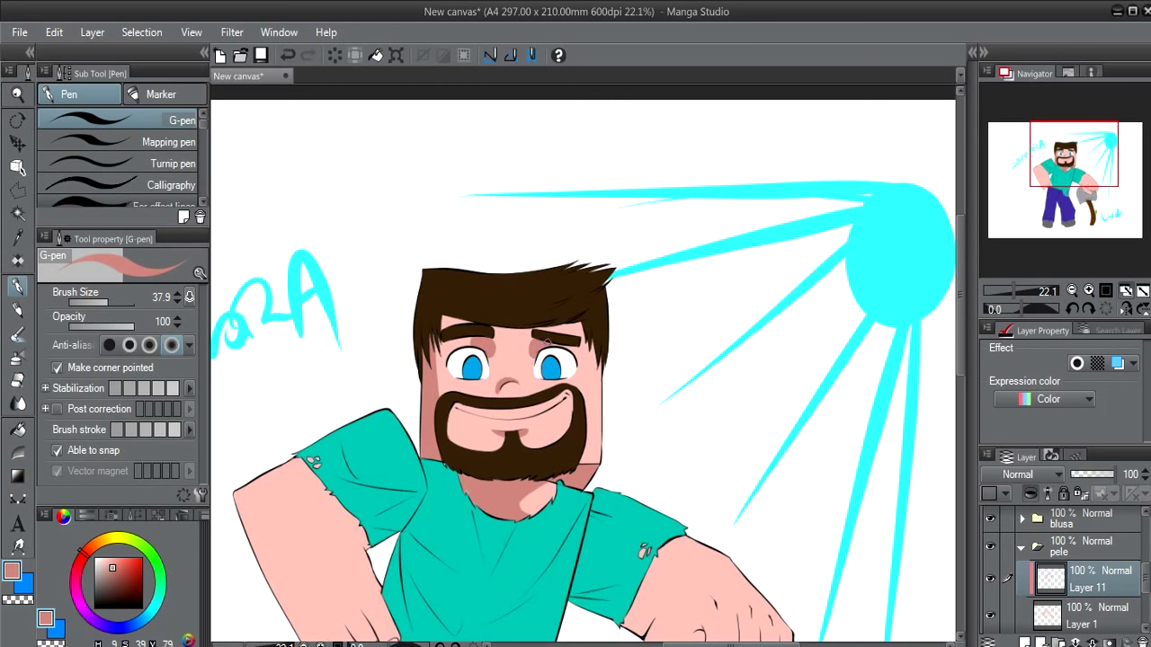
# Ink a jagged torn edge on the right sleeve, a left-hand knuckle line and a left-arm contour
pyautogui.moveTo(378, 505); pyautogui.dragTo(486, 378)
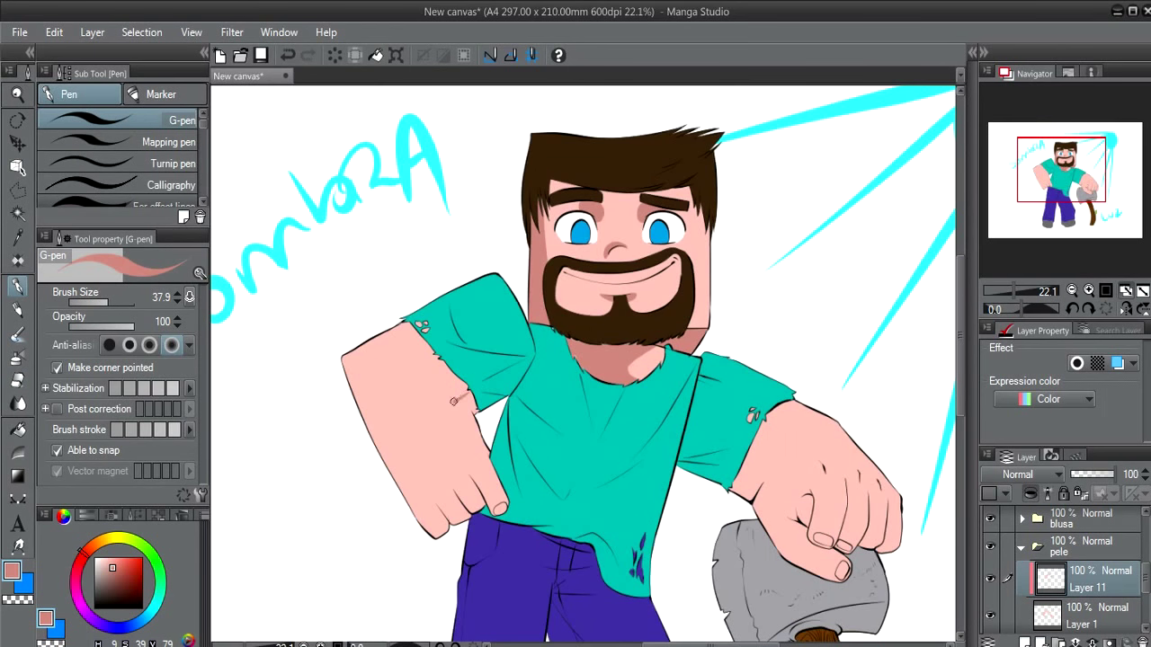
pyautogui.hotkey('ctrl', 'z')
pyautogui.press('g')
pyautogui.press('p')
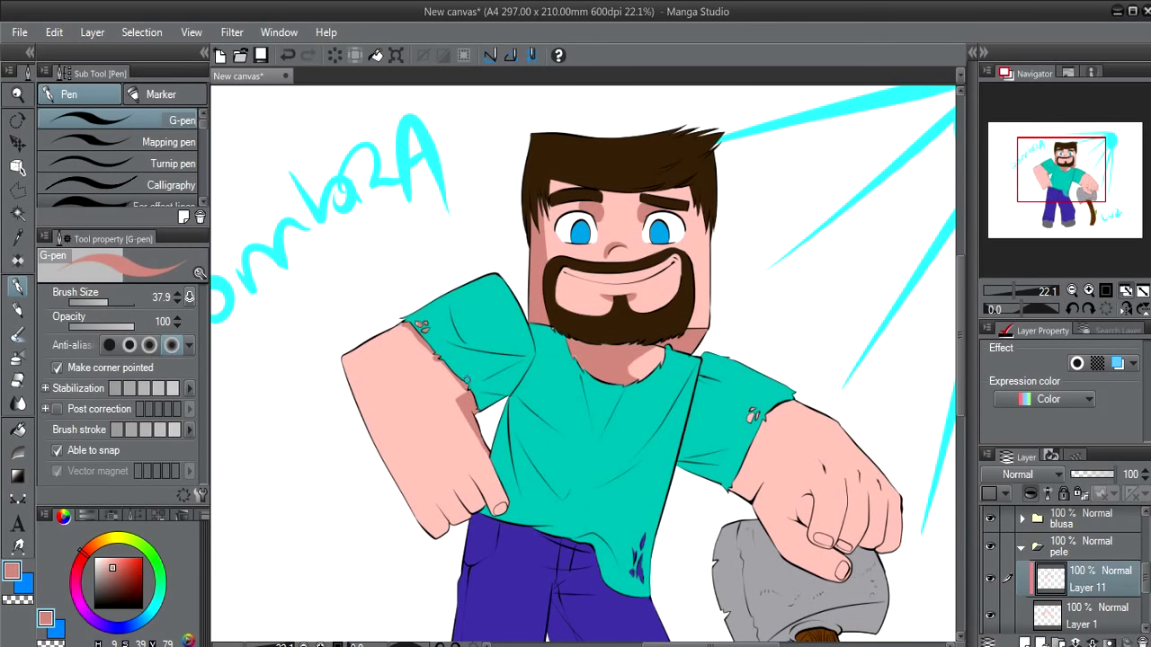
pyautogui.moveTo(793, 400); pyautogui.dragTo(732, 482)
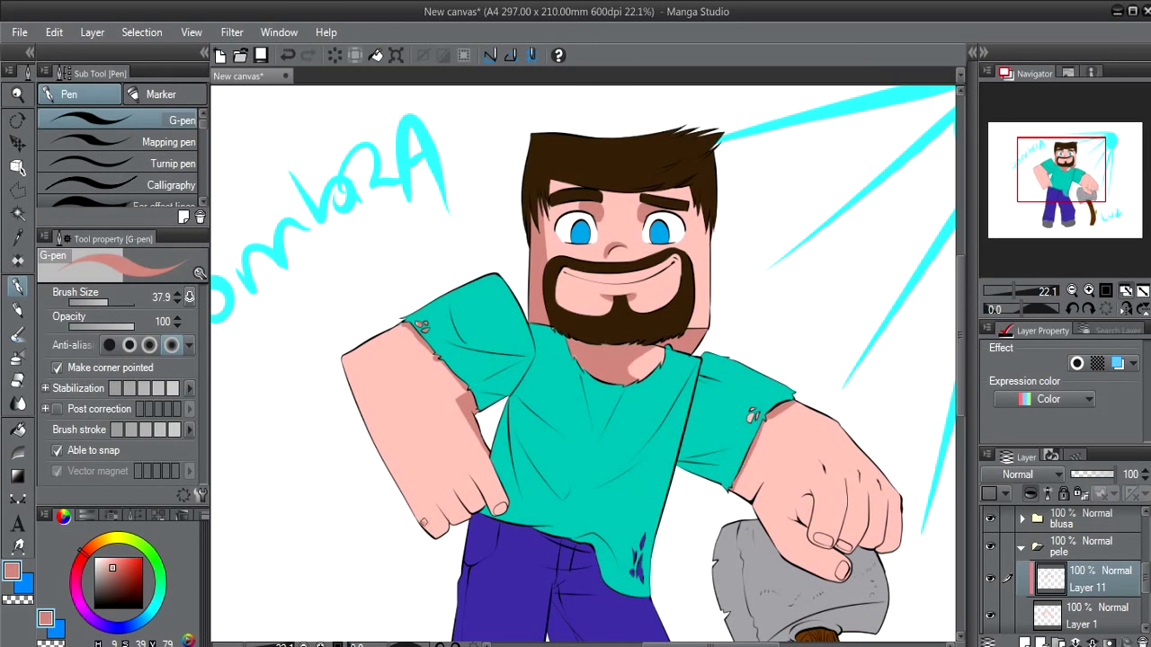
pyautogui.moveTo(468, 494)
pyautogui.mouseDown()
pyautogui.moveTo(478, 484)
pyautogui.moveTo(468, 526)
pyautogui.mouseUp()
pyautogui.moveTo(361, 397); pyautogui.dragTo(404, 567)
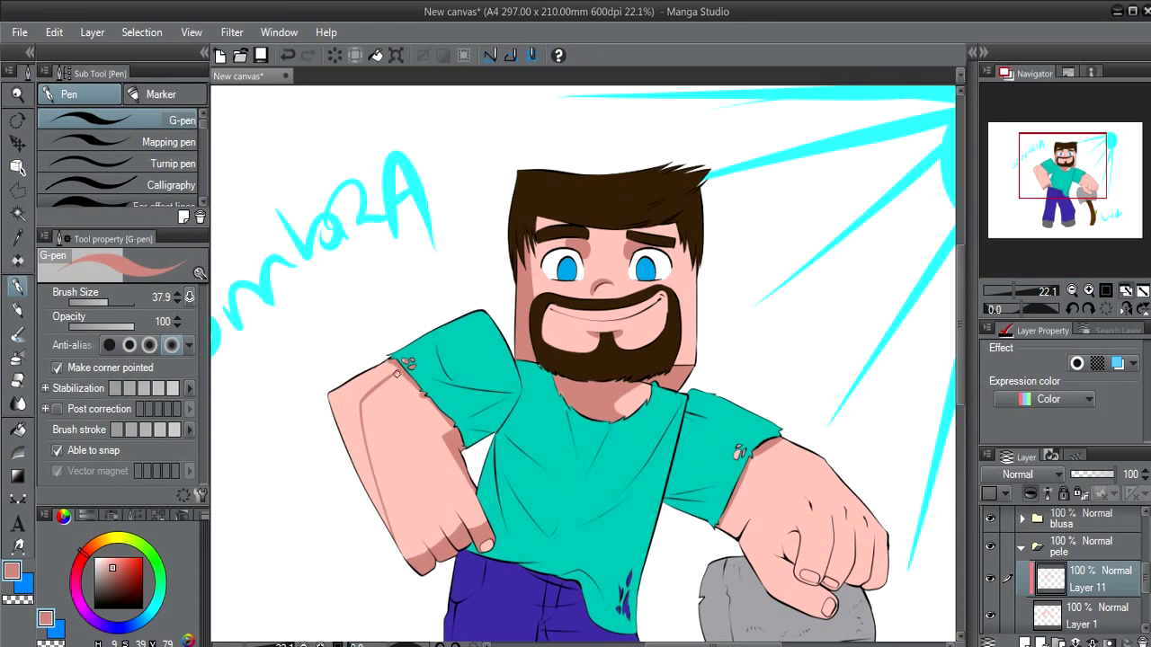
# Apply darker pink shading to the arm and zoom the view out to 15%
pyautogui.press('g')
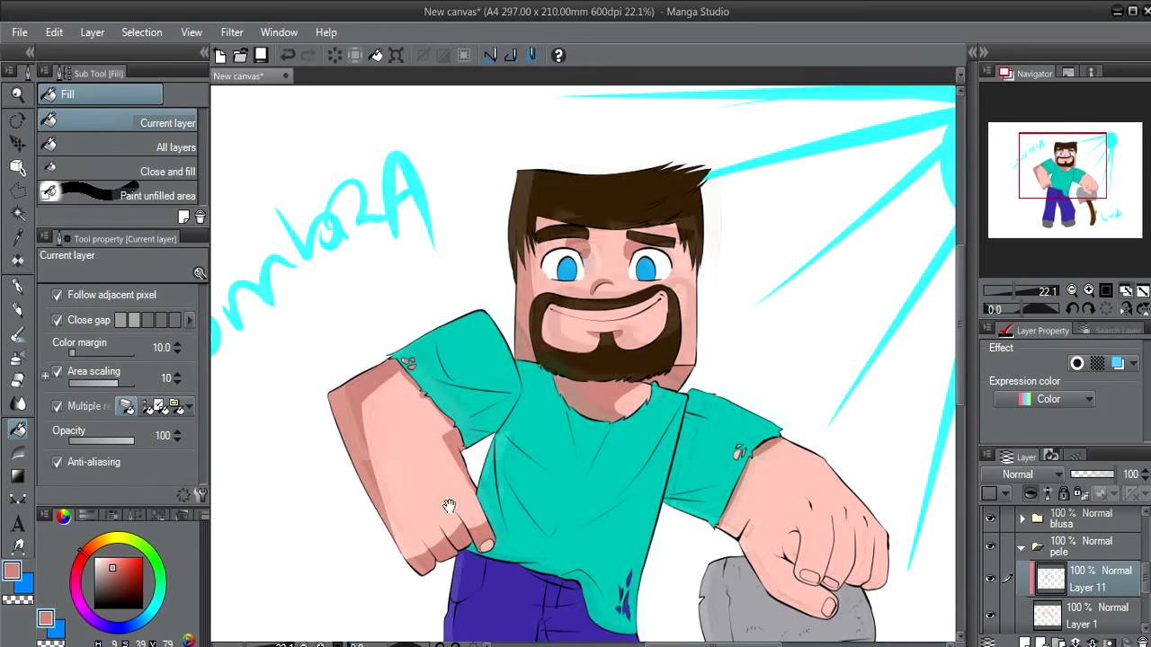
pyautogui.moveTo(561, 467); pyautogui.dragTo(615, 432)
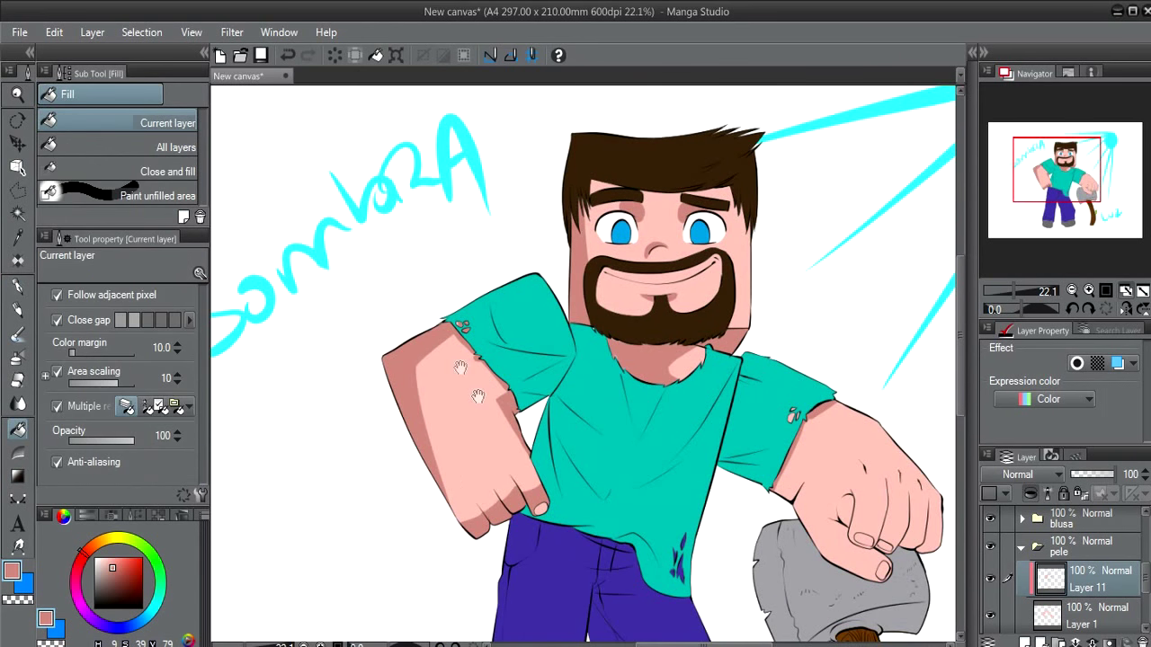
pyautogui.press('p')
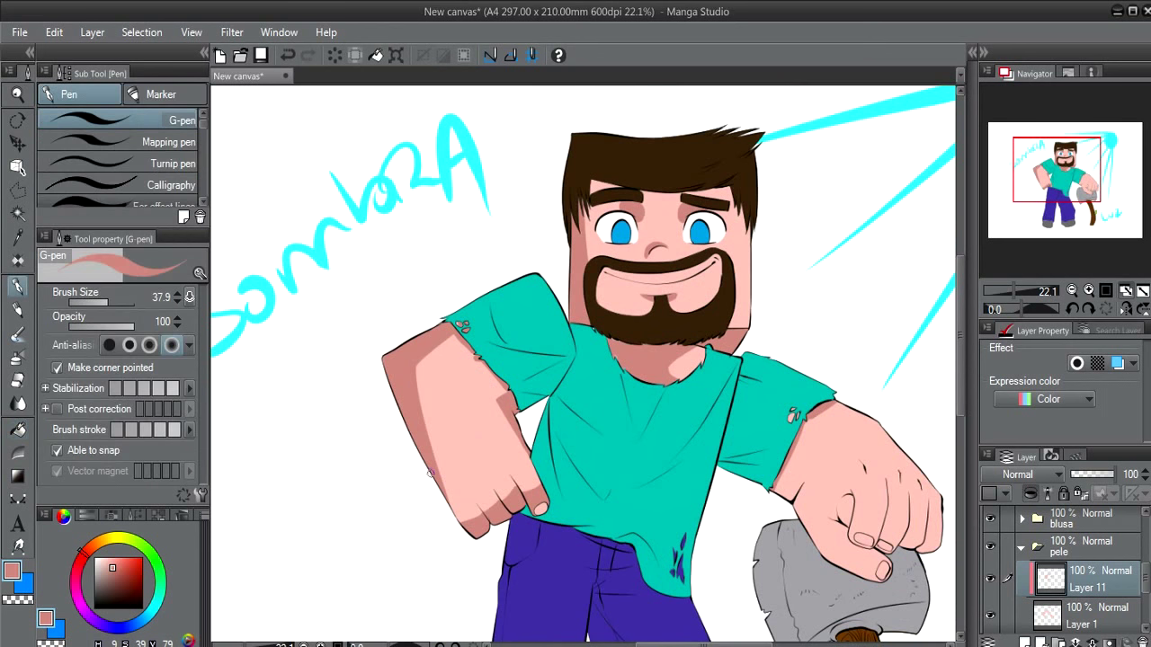
pyautogui.scroll(-2, 426, 447)
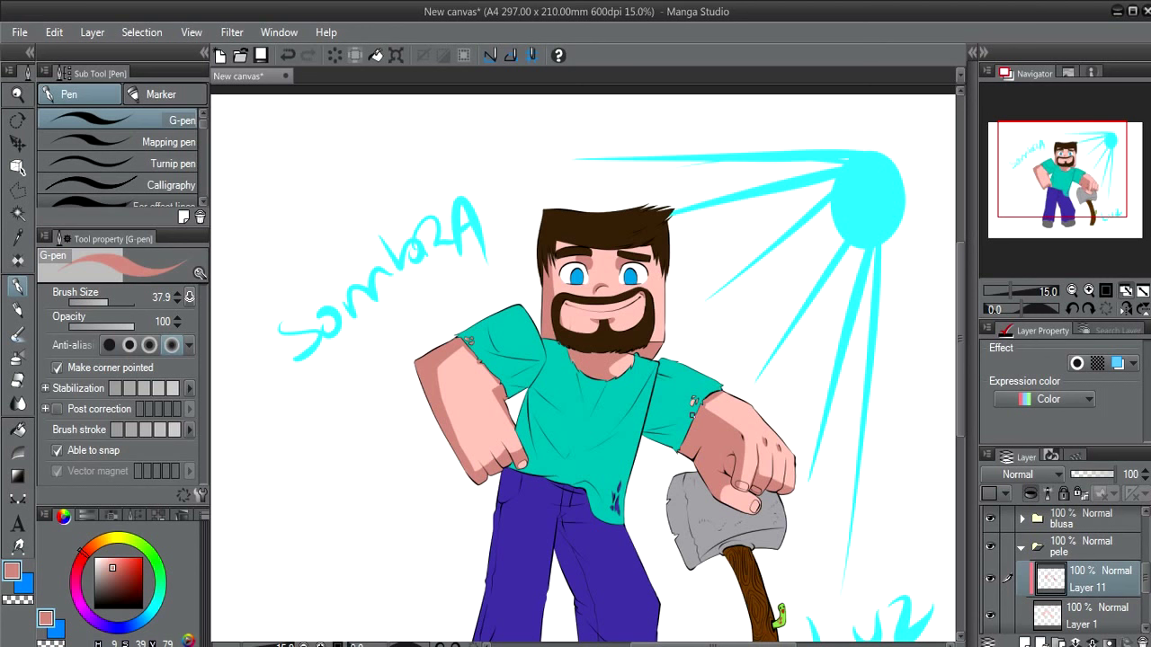
pyautogui.press('j')
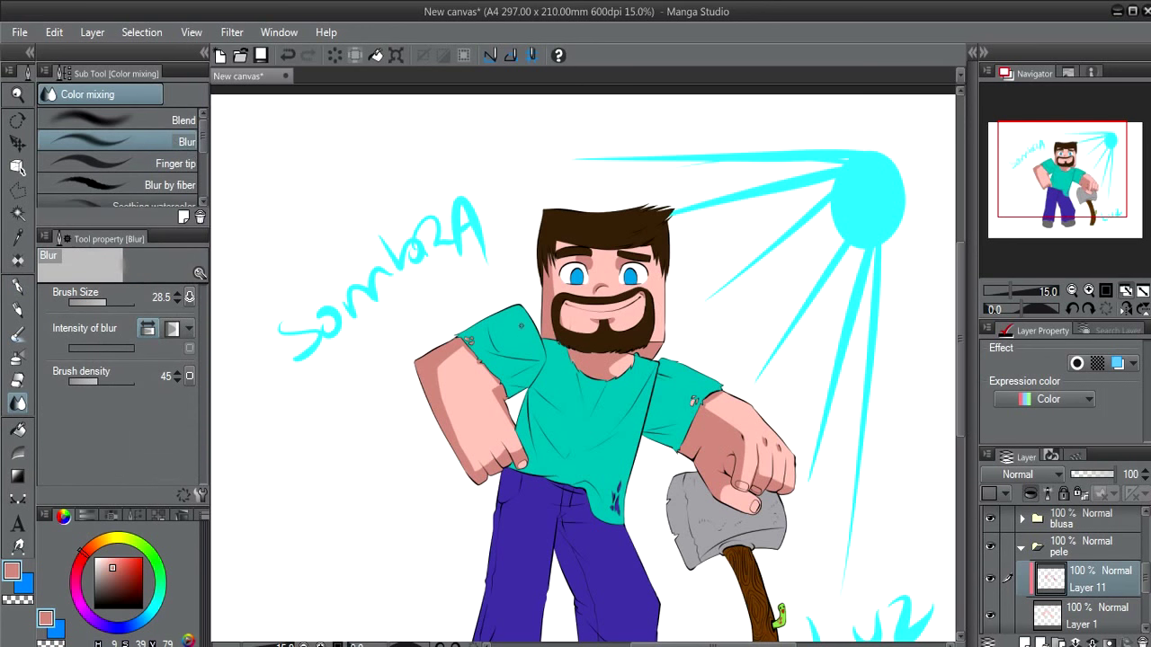
# Resize the blur brush to about 72 and frame the left arm and hand
pyautogui.moveTo(567, 322); pyautogui.dragTo(556, 314)
pyautogui.scroll(4, 555, 313)
pyautogui.moveTo(540, 260); pyautogui.dragTo(549, 269)
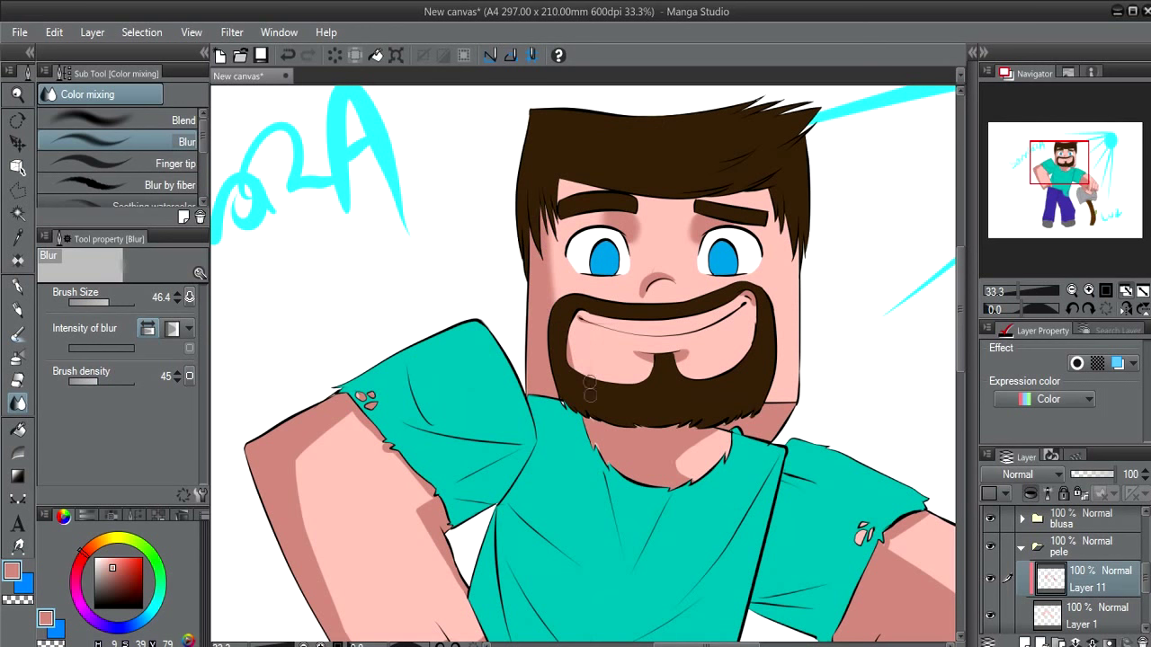
pyautogui.moveTo(577, 318); pyautogui.dragTo(711, 228)
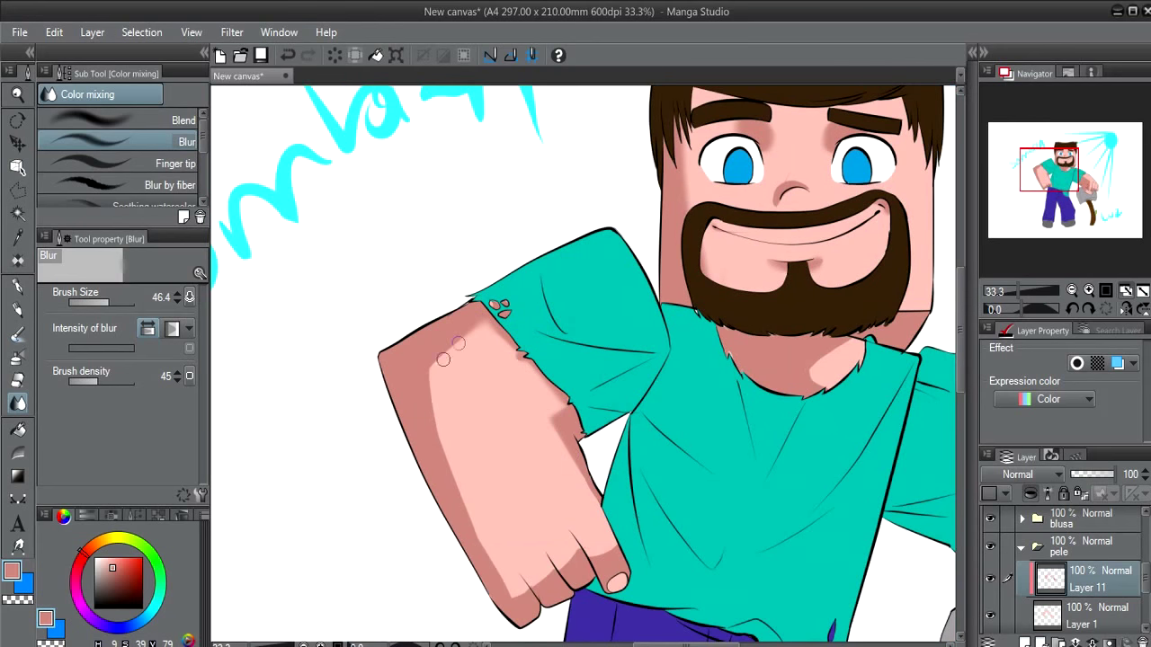
pyautogui.scroll(-1, 601, 298)
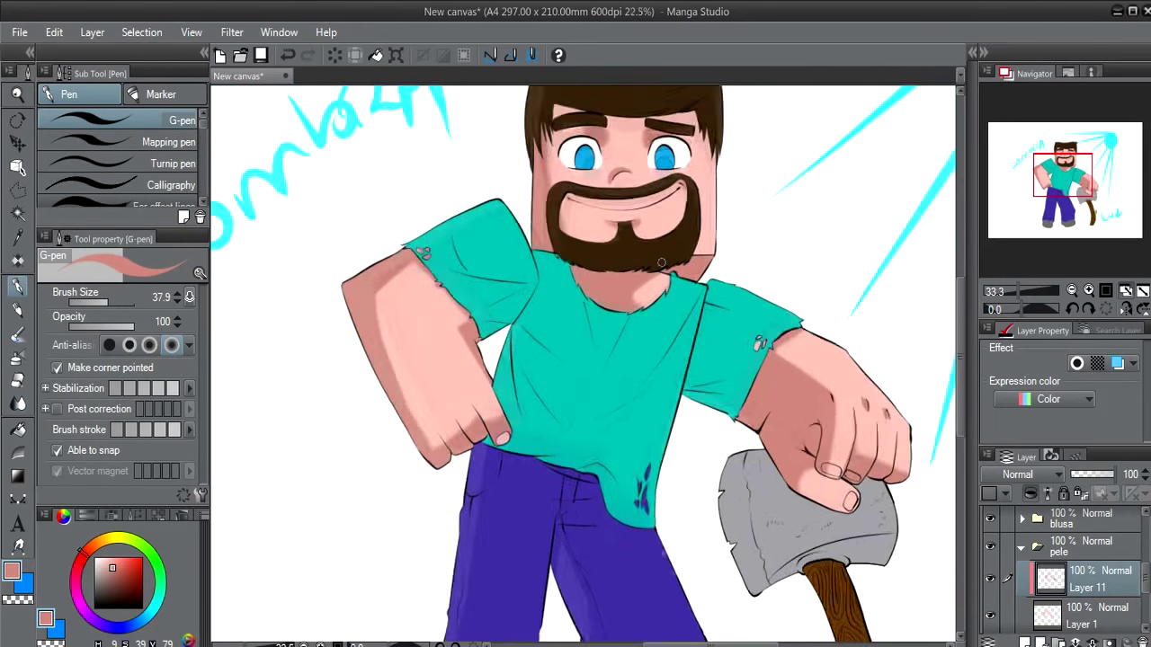
pyautogui.scroll(-1, 602, 298)
pyautogui.scroll(1, 661, 262)
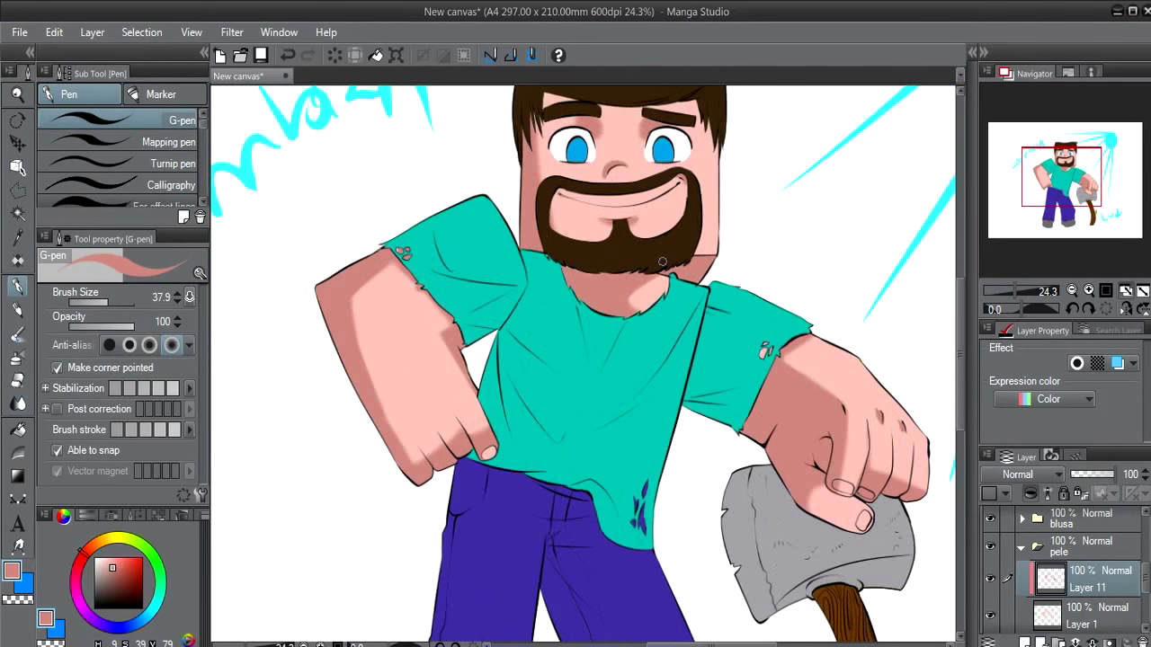
pyautogui.press('j')
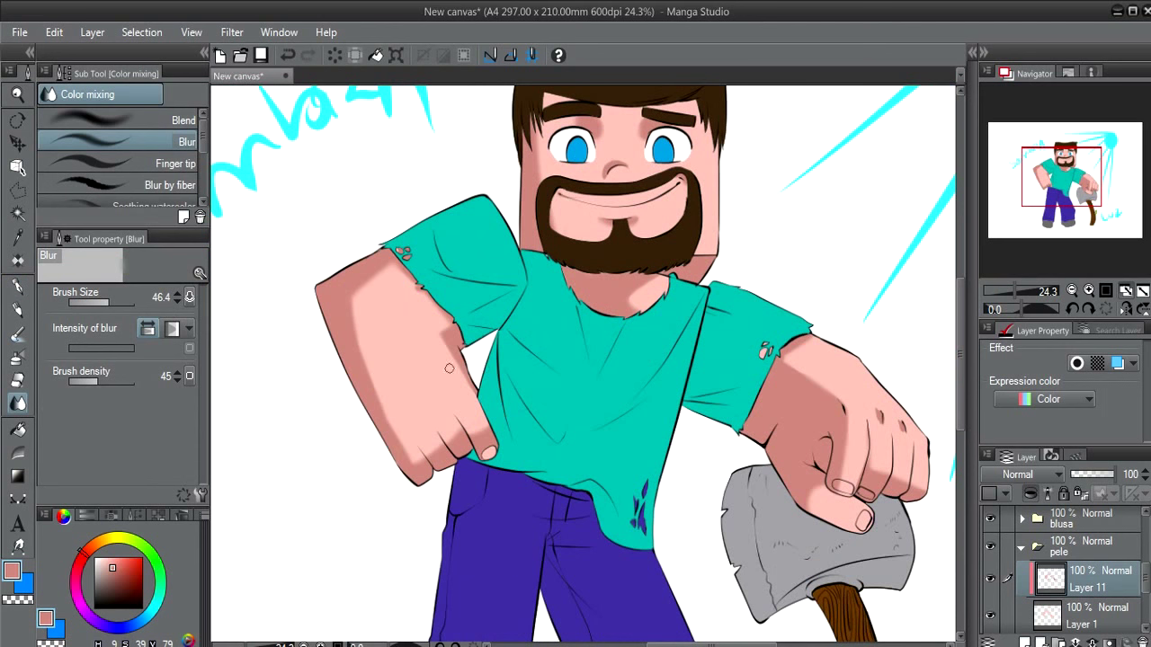
pyautogui.scroll(3, 805, 380)
pyautogui.scroll(3, 702, 373)
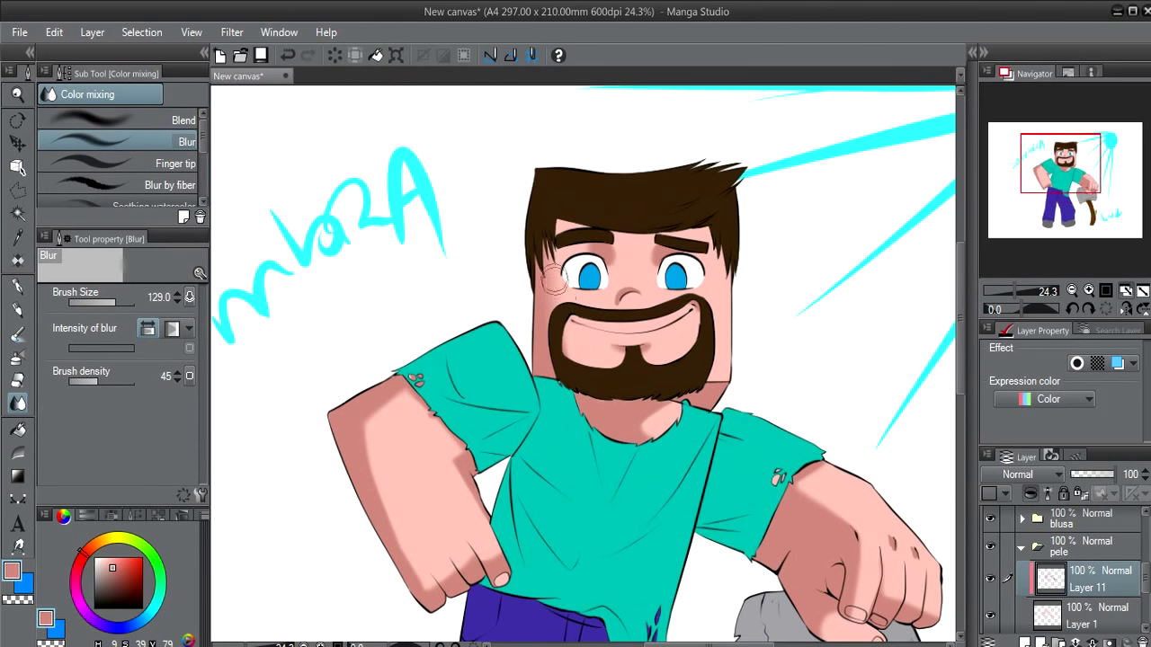
pyautogui.moveTo(604, 369); pyautogui.dragTo(555, 290)
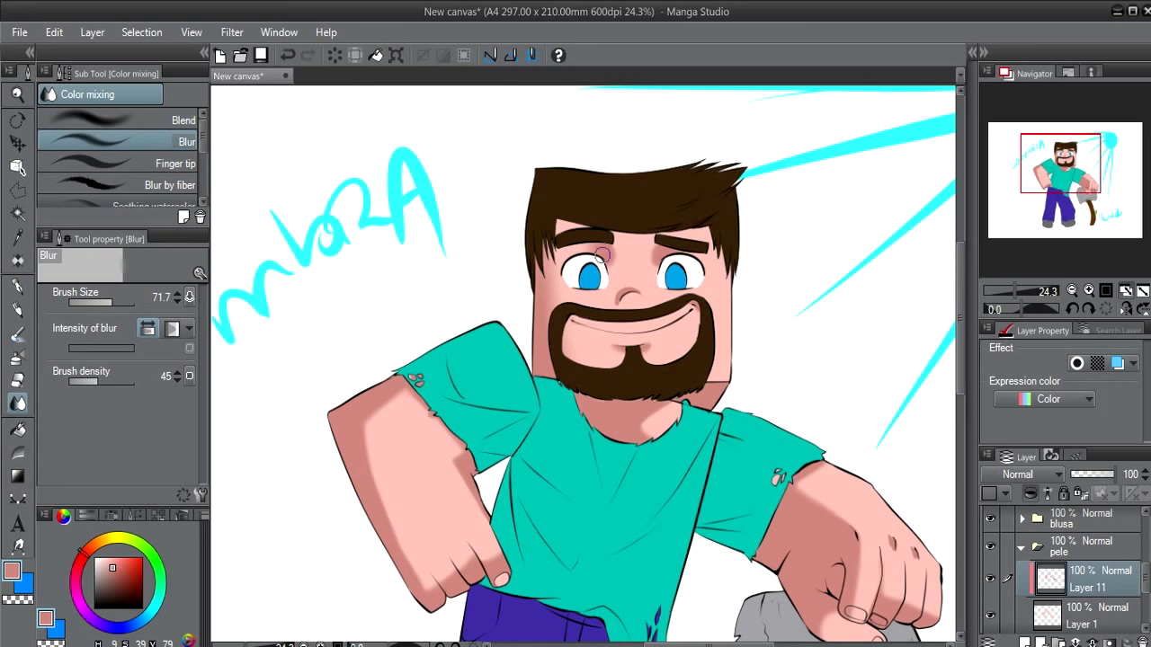
pyautogui.moveTo(653, 353); pyautogui.dragTo(676, 339)
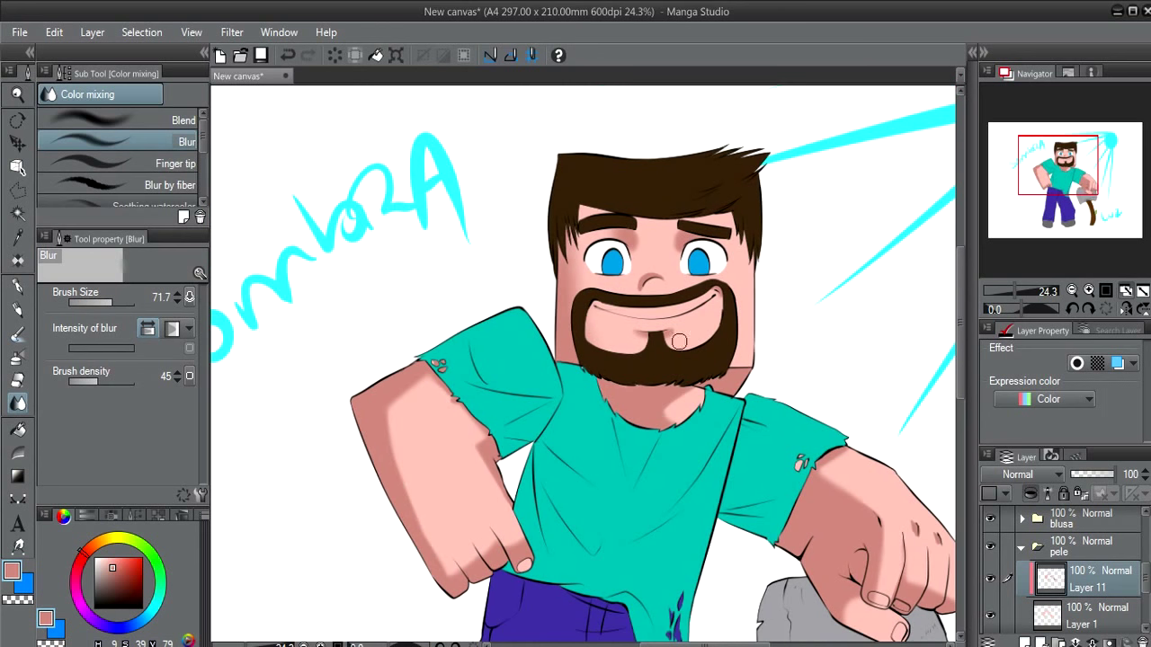
# Blur the shadow edge on the left forearm and add a small knuckle stroke on the right hand
pyautogui.press('e')
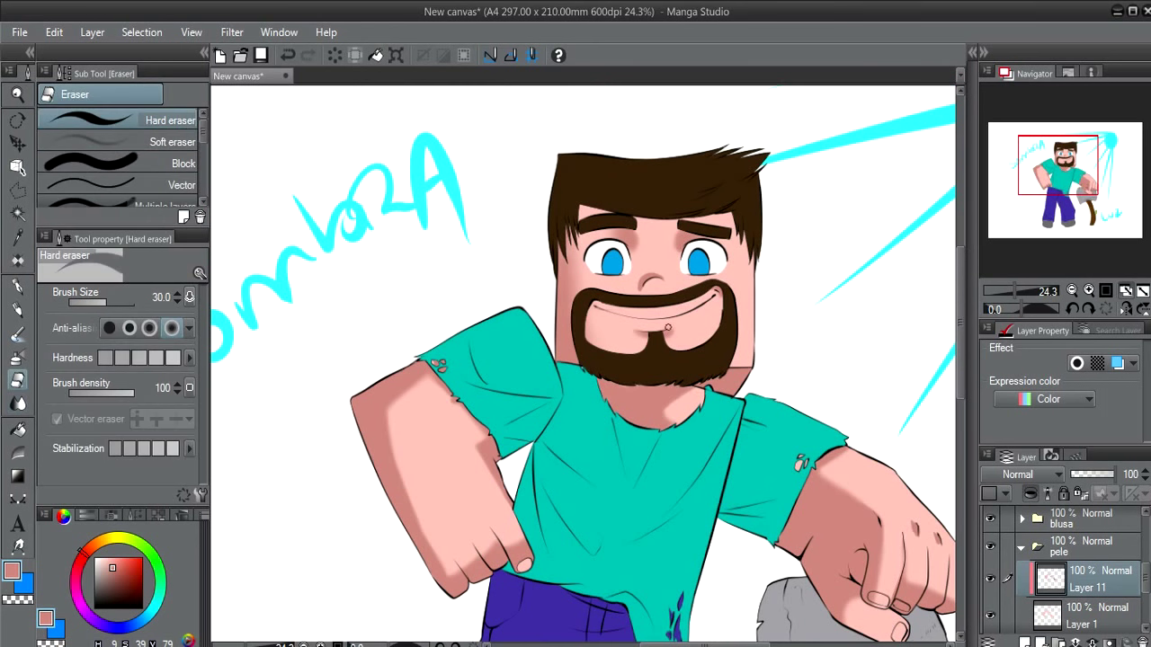
pyautogui.press('j')
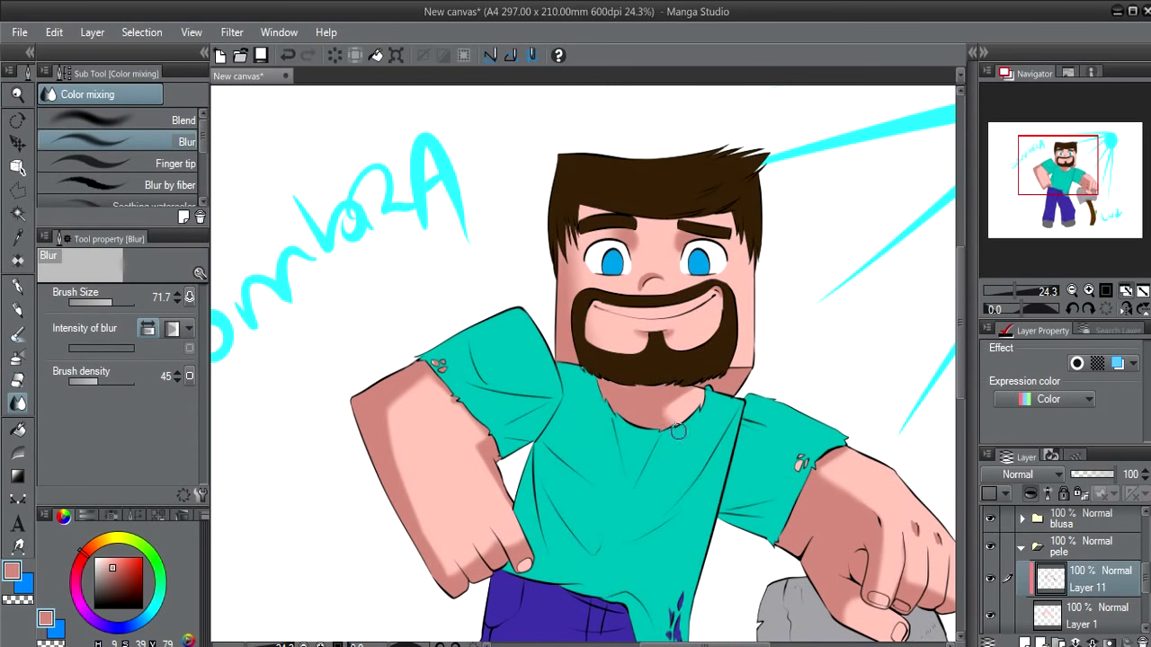
pyautogui.moveTo(398, 398); pyautogui.dragTo(390, 435)
pyautogui.moveTo(886, 589); pyautogui.dragTo(764, 499)
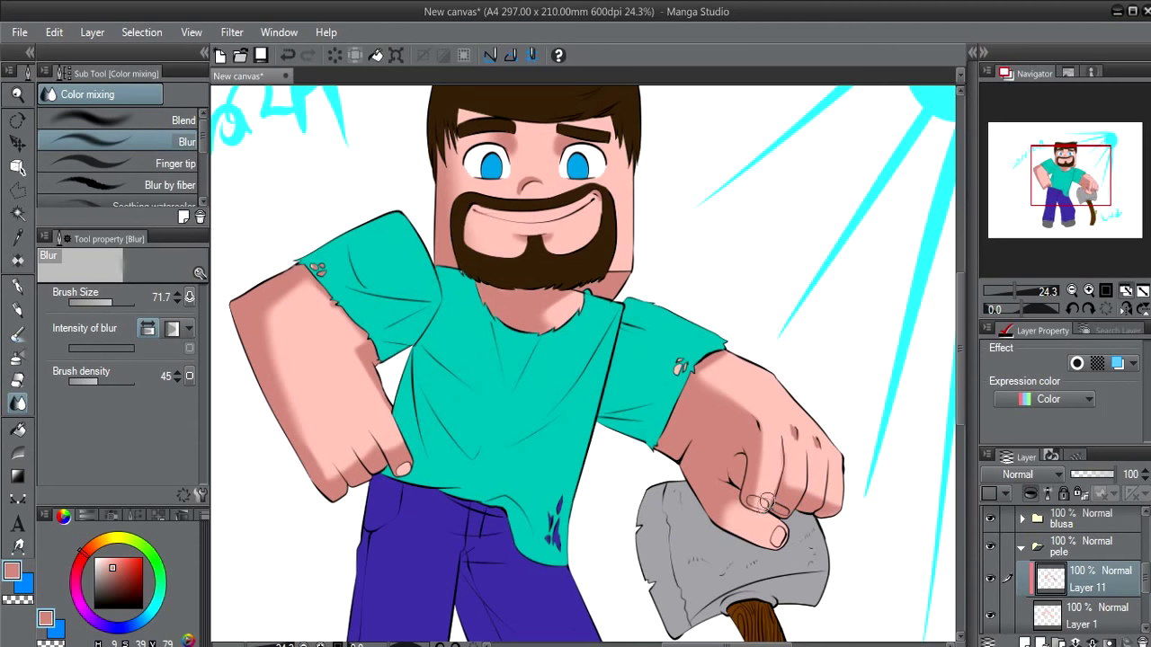
pyautogui.press('p')
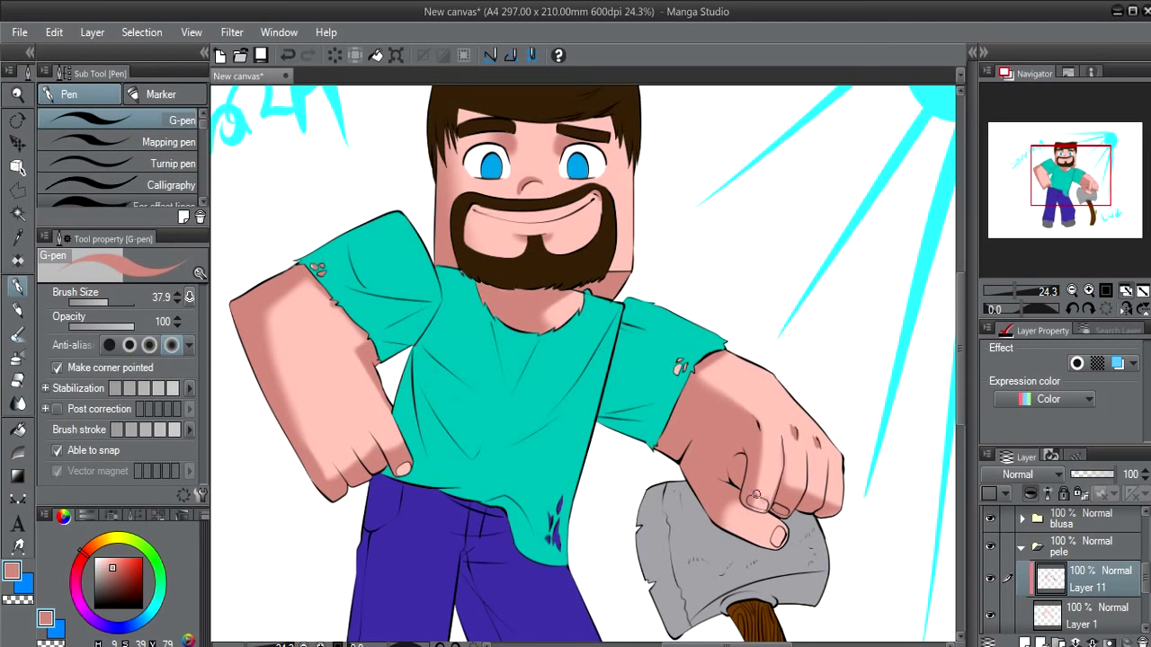
pyautogui.moveTo(756, 495); pyautogui.dragTo(746, 501)
pyautogui.press('j')
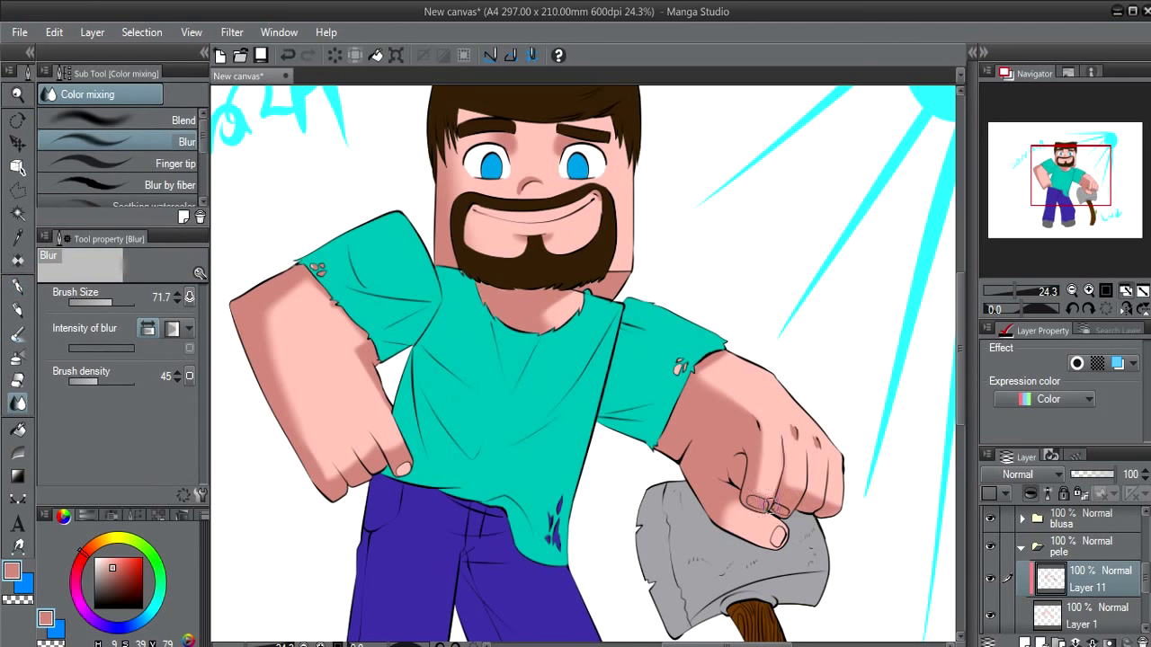
pyautogui.scroll(-1, 773, 493)
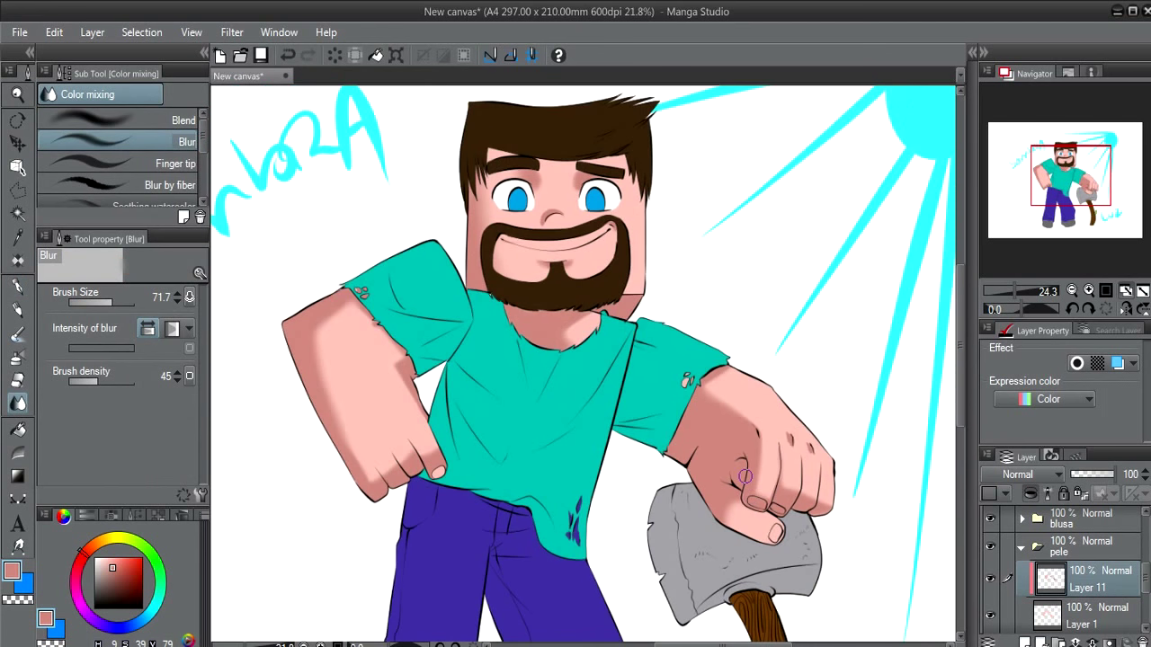
pyautogui.scroll(-2, 774, 493)
pyautogui.scroll(1, 521, 378)
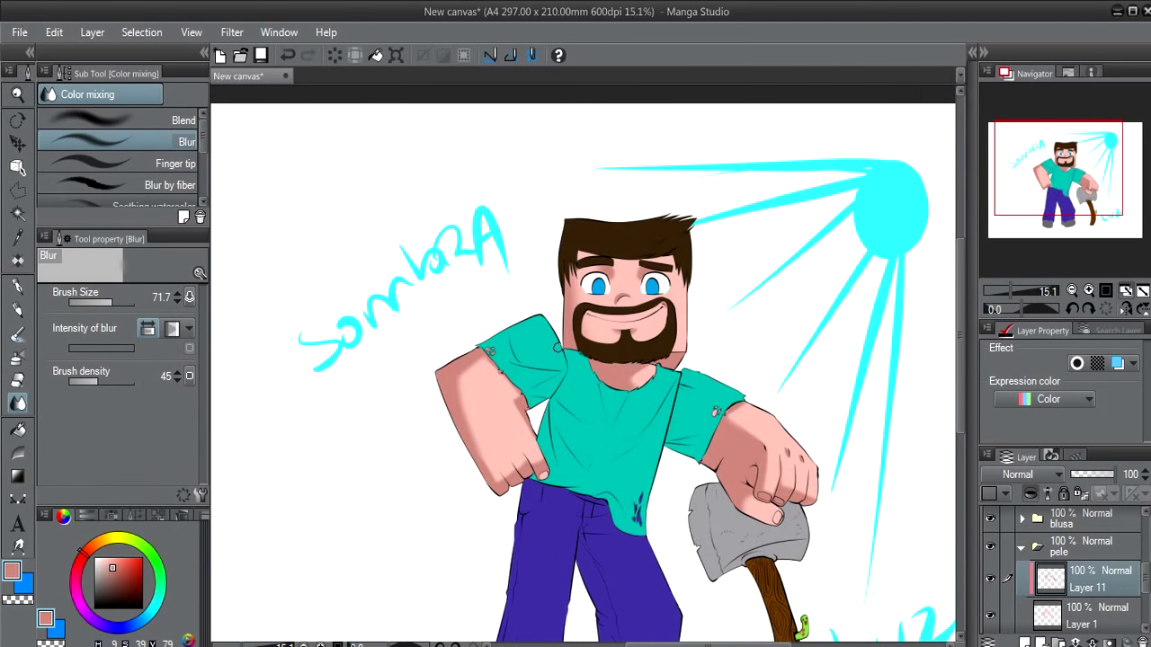
pyautogui.scroll(-1, 583, 364)
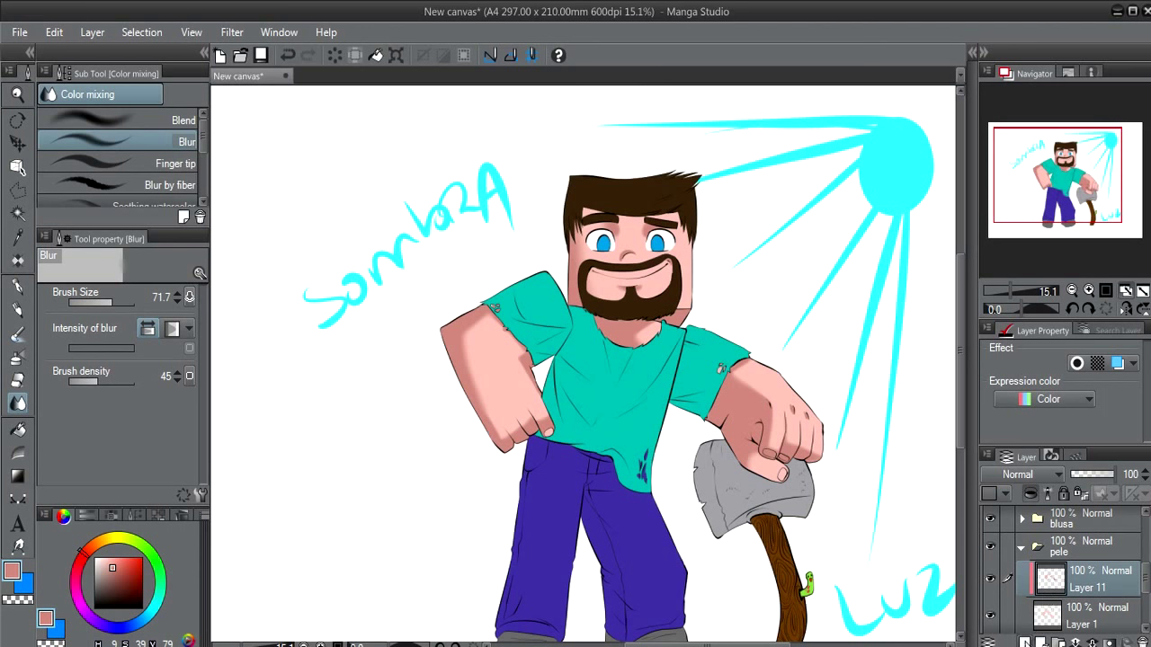
# Add a new Layer 13 in the pele folder and choose a near-white highlight colour
pyautogui.click(1025, 641)
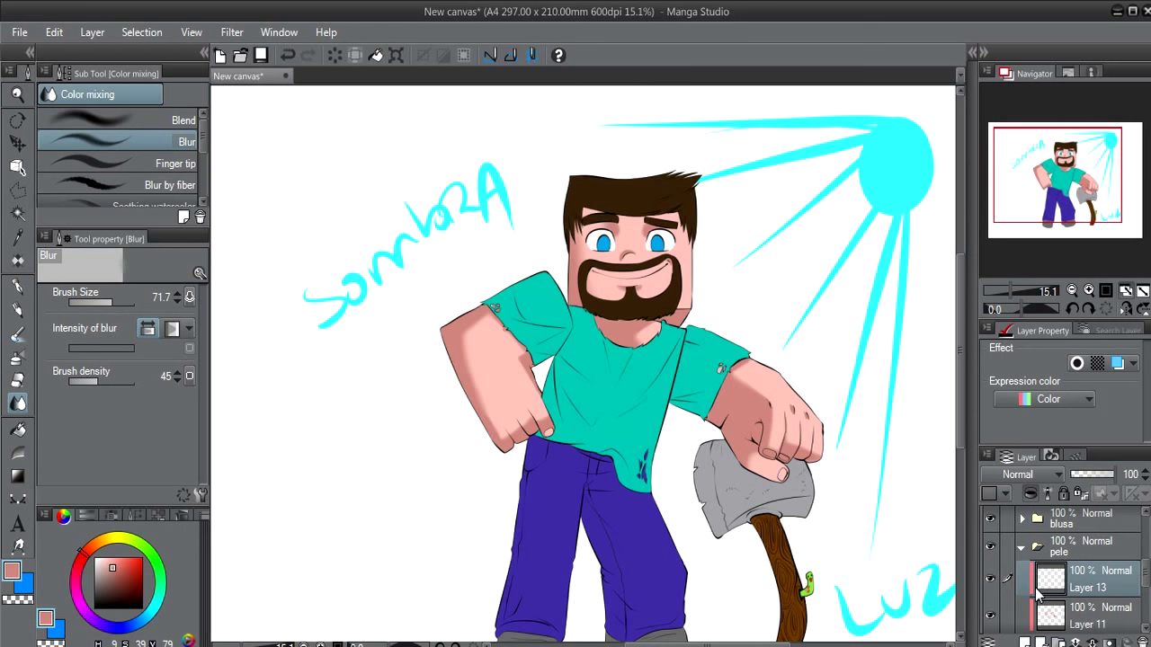
pyautogui.keyDown('alt'); pyautogui.click(764, 365); pyautogui.keyUp('alt')
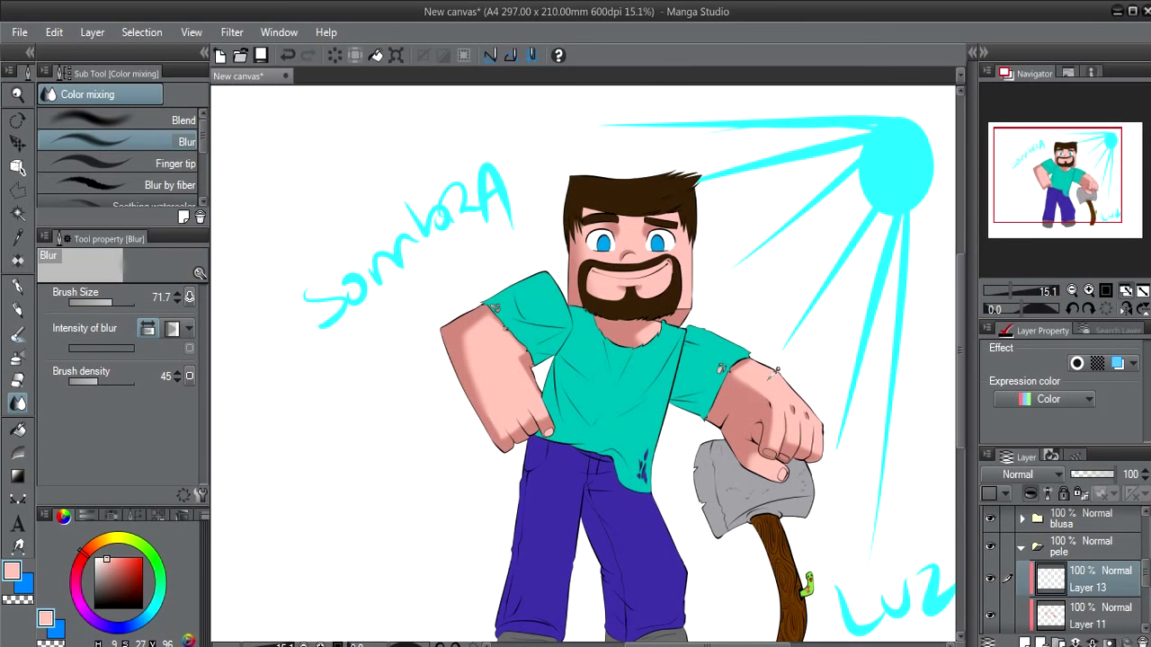
pyautogui.click(101, 560)
pyautogui.click(101, 556)
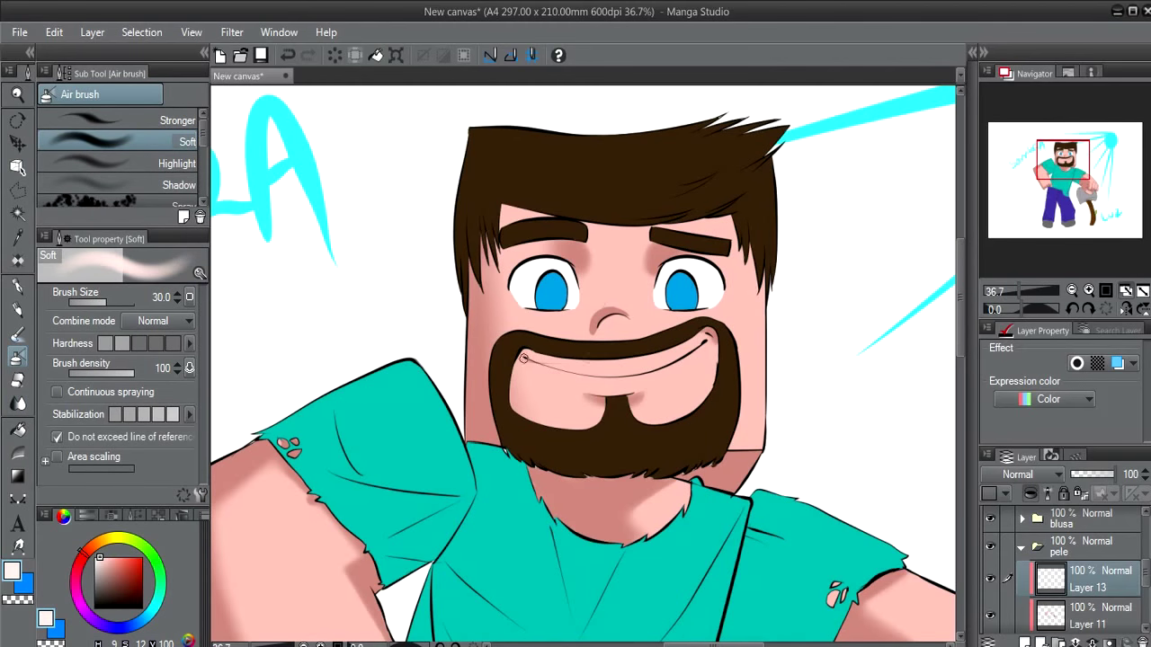
# Airbrush a soft highlight down the face's right edge, undoing a stray cheek spot
pyautogui.moveTo(757, 320); pyautogui.dragTo(749, 327)
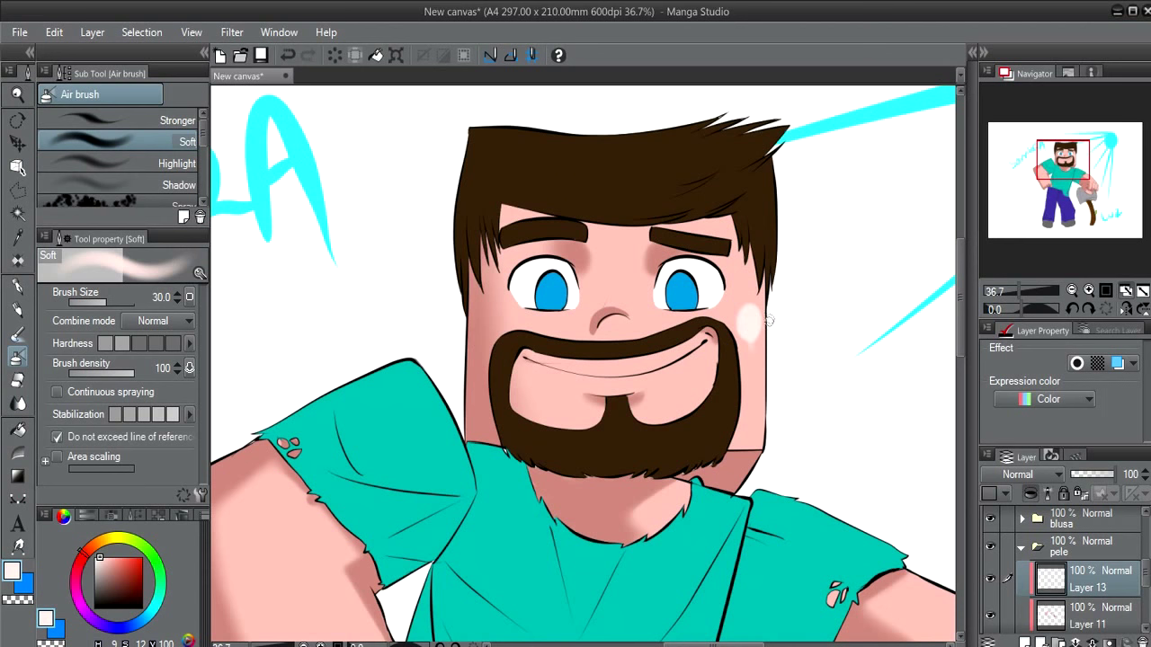
pyautogui.hotkey('ctrl', 'z')
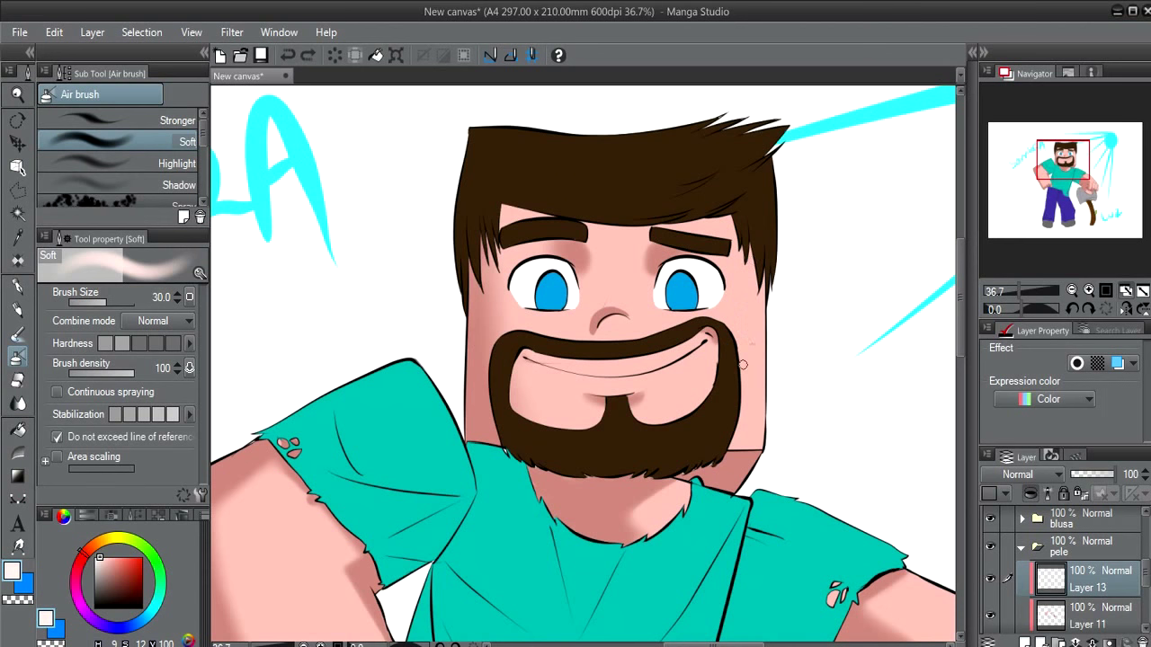
pyautogui.moveTo(743, 364); pyautogui.dragTo(628, 349)
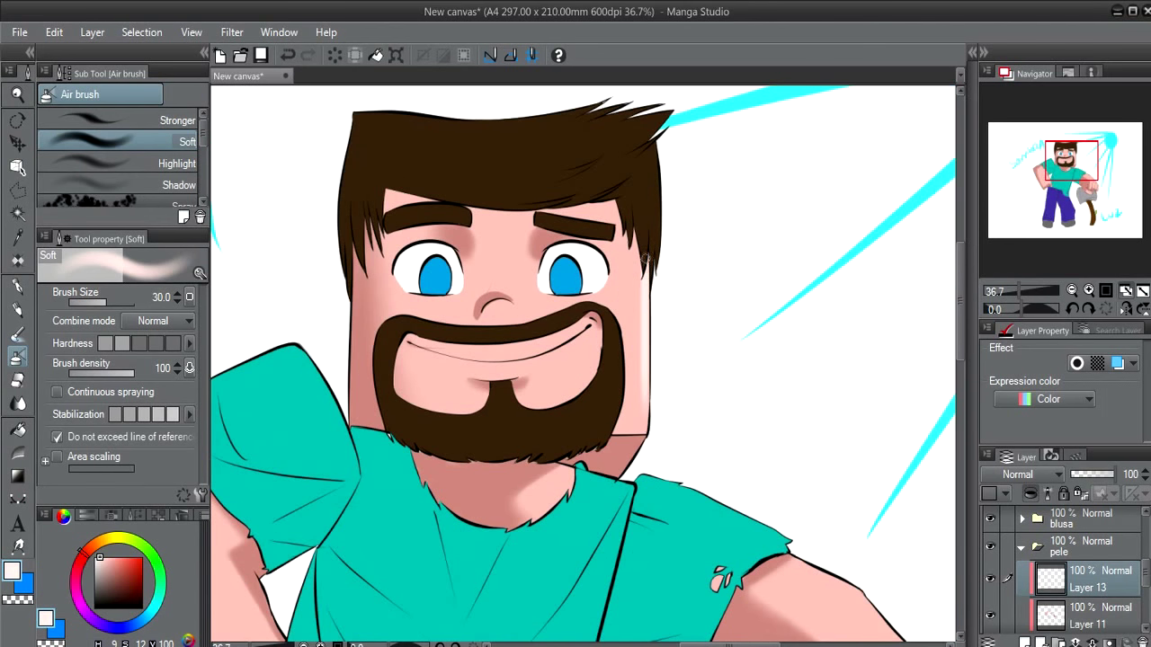
pyautogui.moveTo(645, 258); pyautogui.dragTo(647, 426)
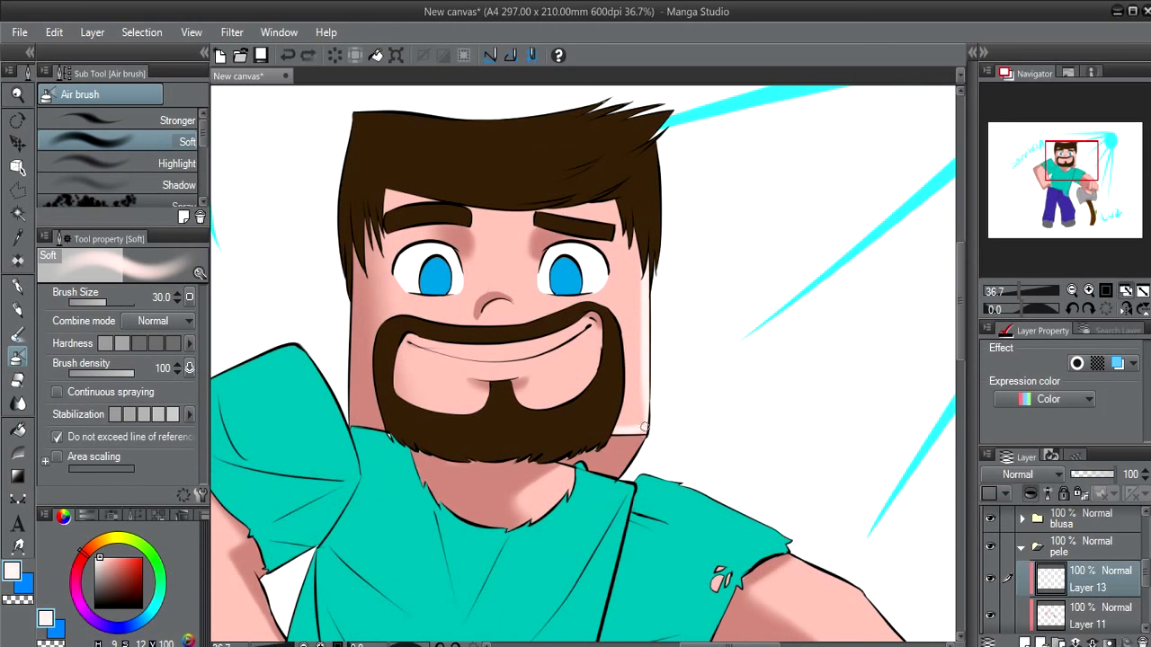
# Pan over to the arm and rock and enlarge the soft airbrush to about 81
pyautogui.moveTo(944, 153); pyautogui.dragTo(563, 401)
pyautogui.scroll(-5, 760, 300)
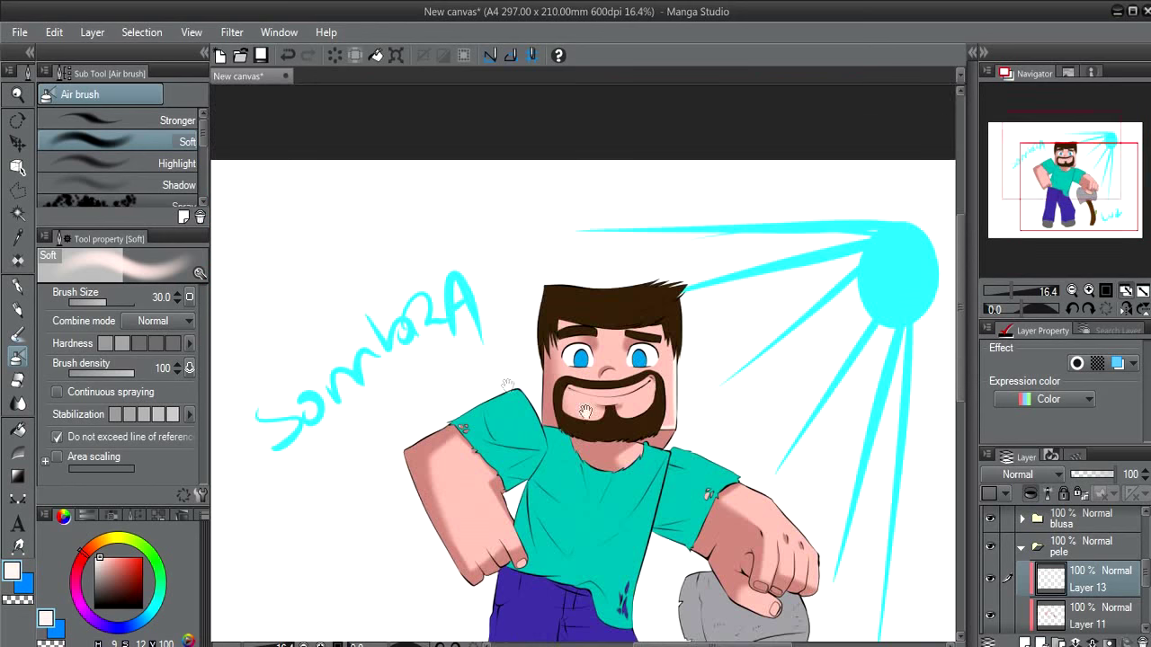
pyautogui.scroll(1, 683, 388)
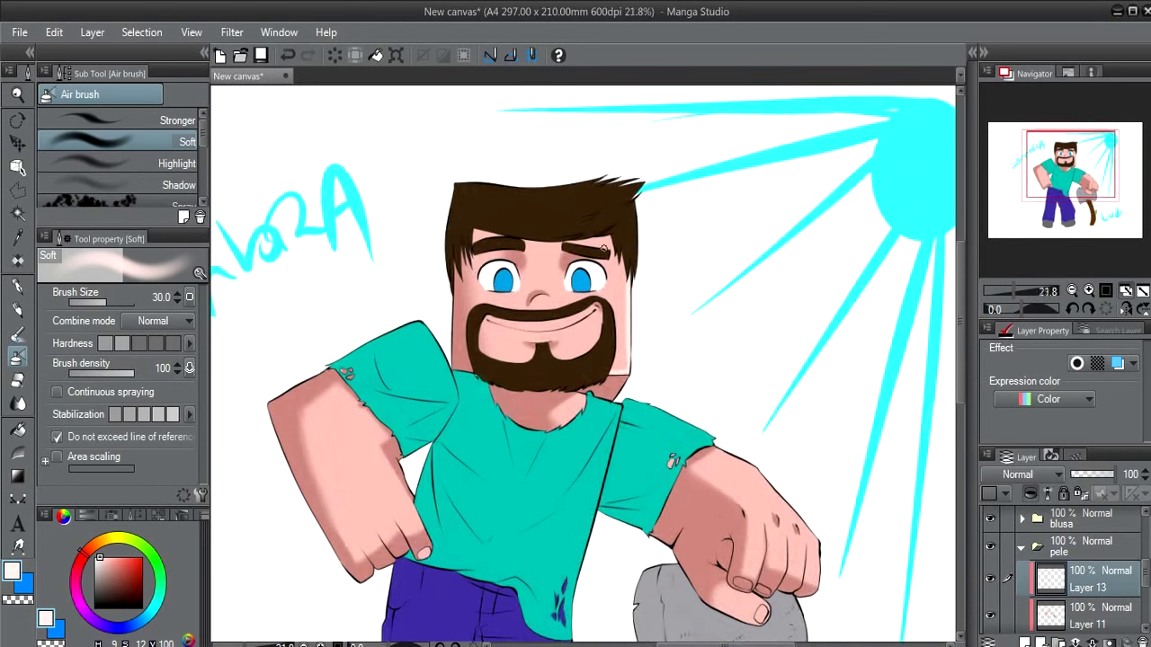
pyautogui.scroll(1, 683, 389)
pyautogui.scroll(1, 684, 388)
pyautogui.moveTo(684, 389); pyautogui.dragTo(527, 240)
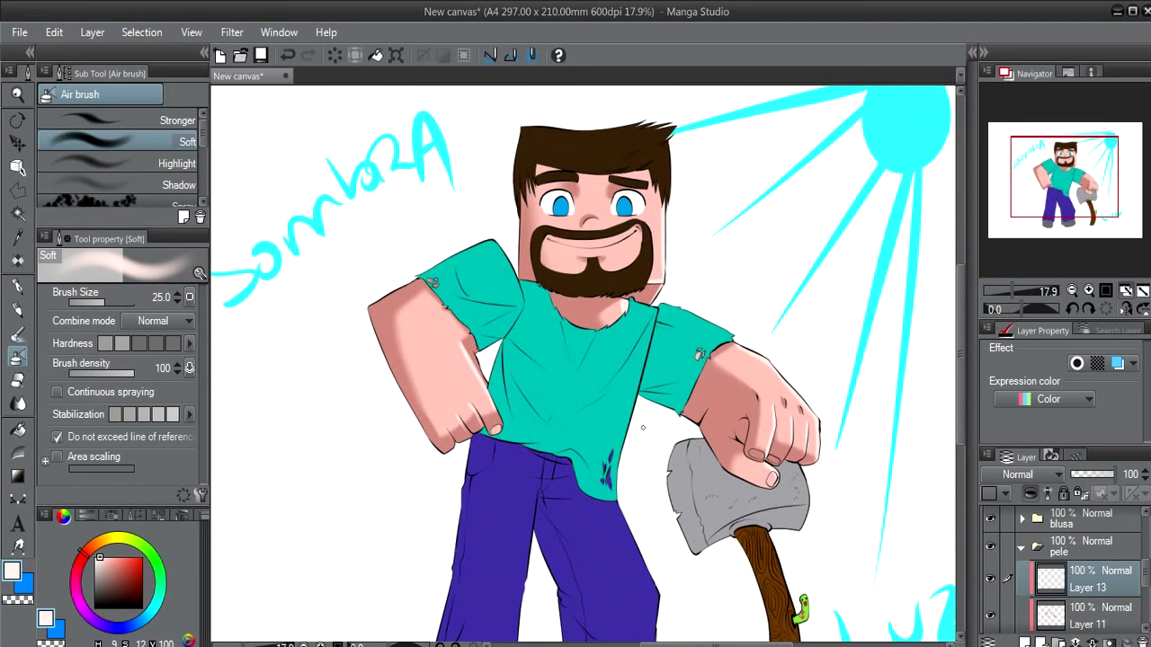
pyautogui.moveTo(539, 411); pyautogui.dragTo(545, 427)
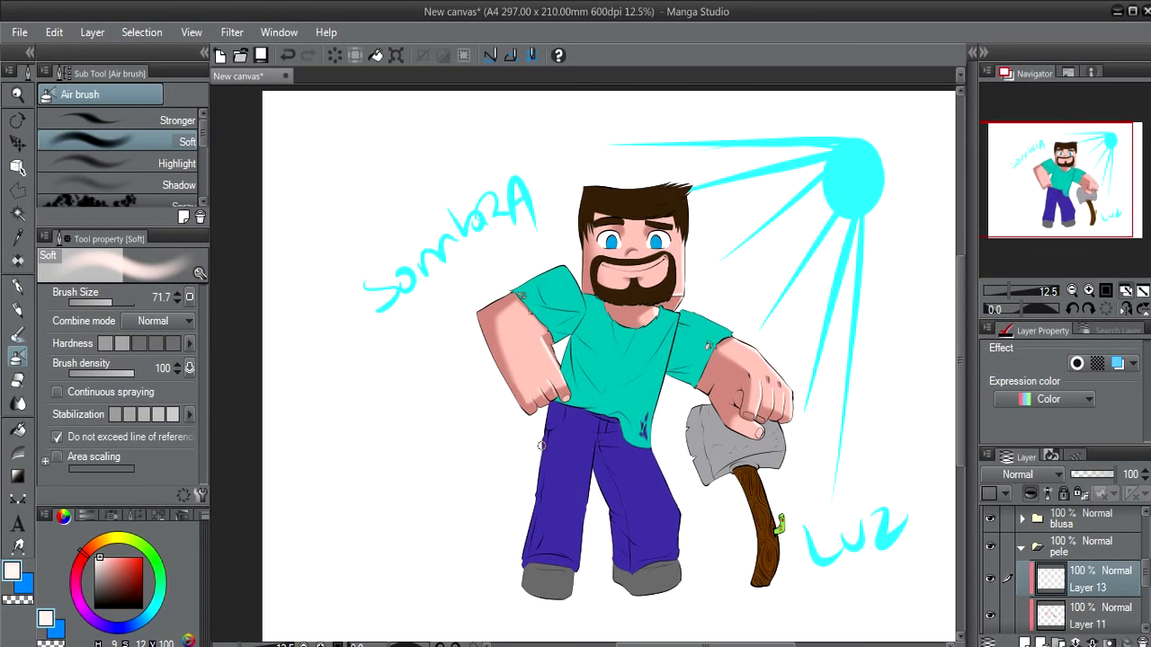
pyautogui.scroll(2, 484, 355)
pyautogui.scroll(2, 484, 354)
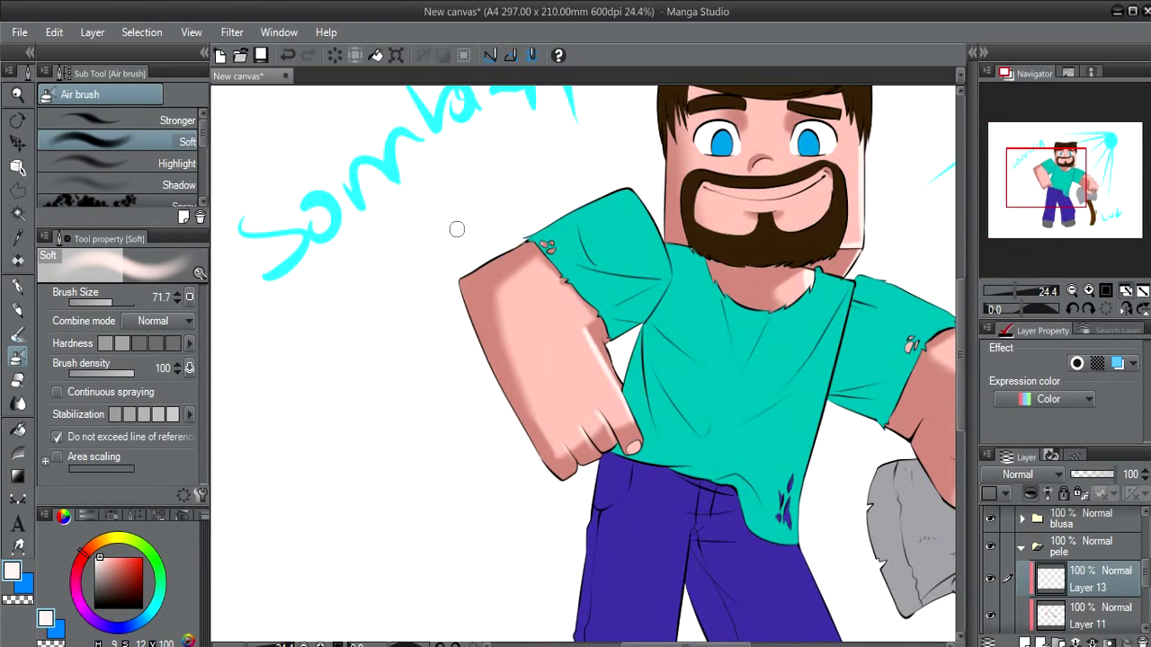
pyautogui.moveTo(526, 236); pyautogui.dragTo(463, 286)
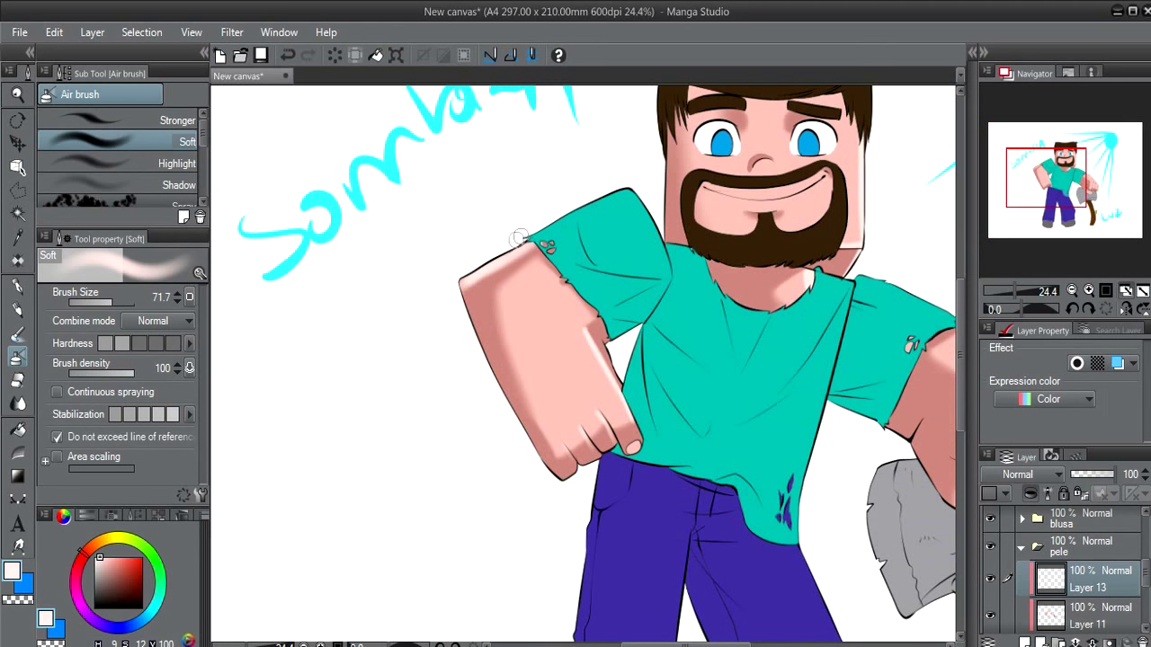
pyautogui.hotkey('ctrl', 'z')
pyautogui.moveTo(495, 249)
pyautogui.mouseDown()
pyautogui.moveTo(454, 301)
pyautogui.moveTo(463, 329)
pyautogui.mouseUp()
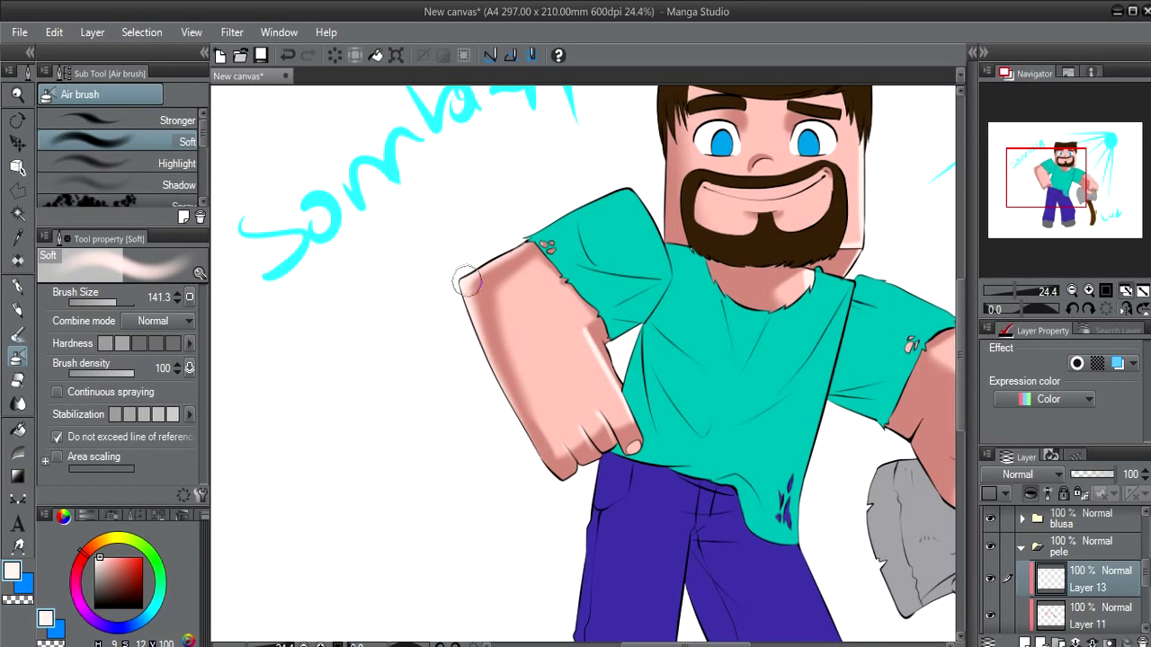
pyautogui.moveTo(786, 315); pyautogui.dragTo(504, 317)
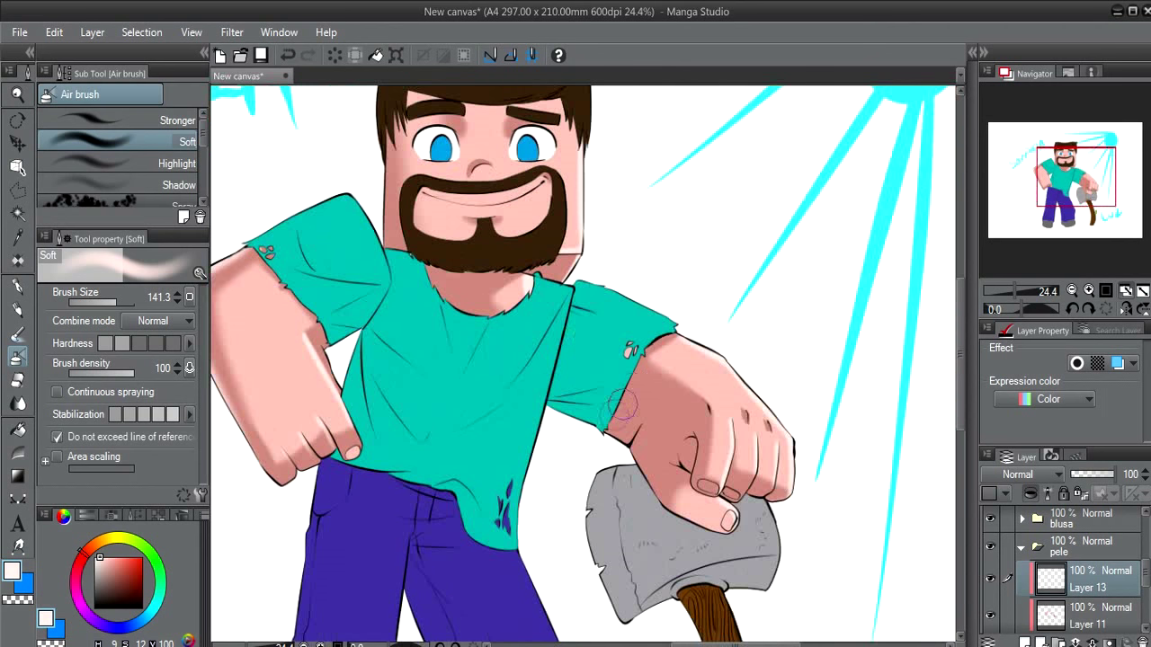
pyautogui.moveTo(621, 410); pyautogui.dragTo(607, 436)
pyautogui.moveTo(487, 331); pyautogui.dragTo(678, 456)
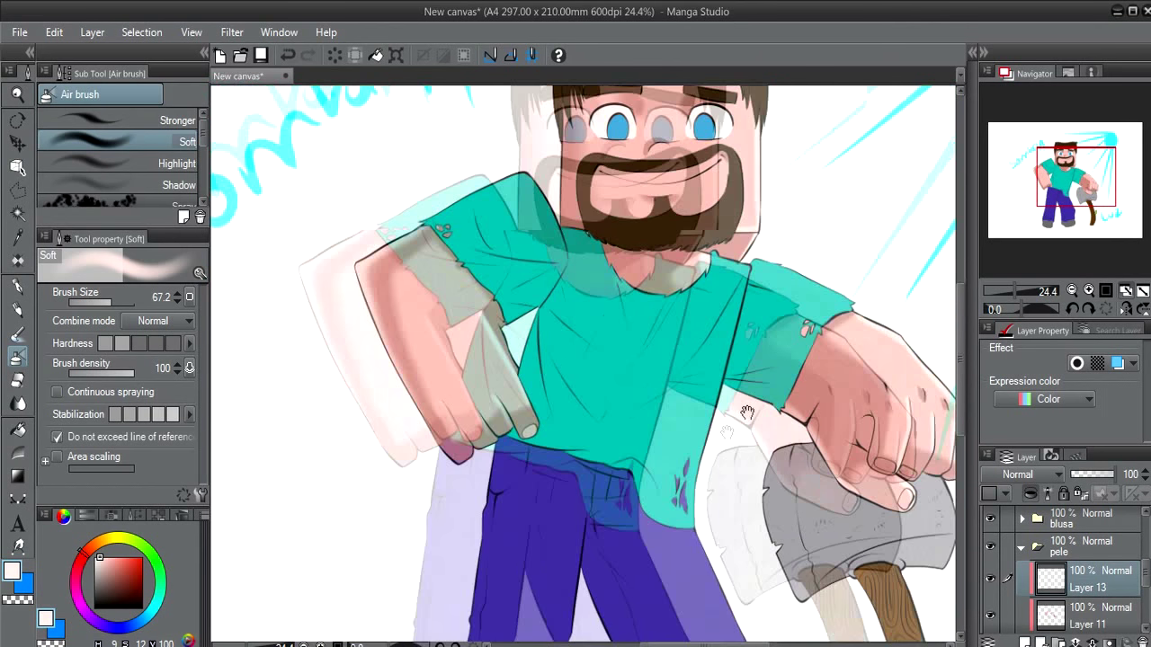
pyautogui.moveTo(771, 386); pyautogui.dragTo(727, 385)
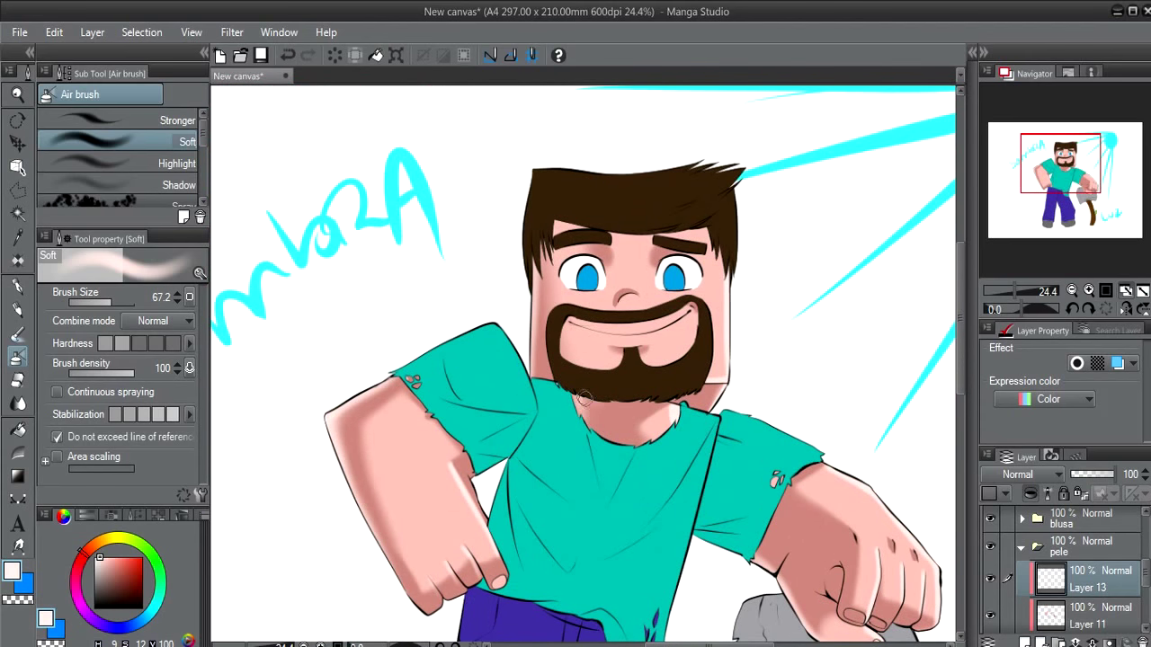
pyautogui.scroll(-2, 650, 449)
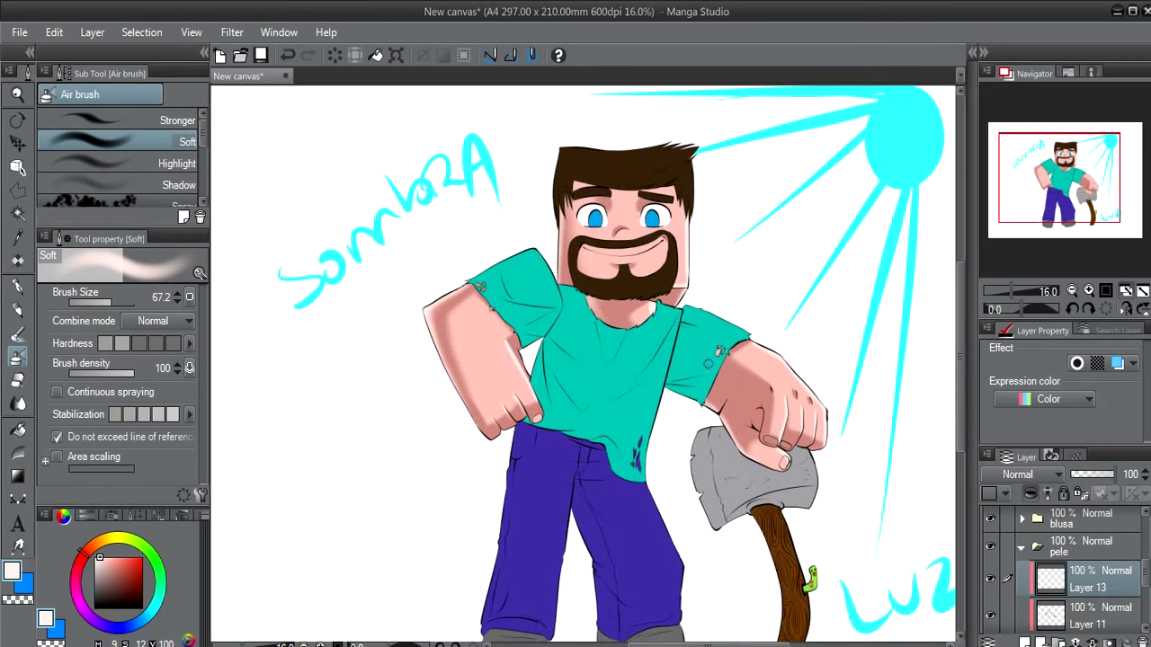
# Select only the skin areas of Layer 11 and pick a darker pink
pyautogui.click(1057, 625)
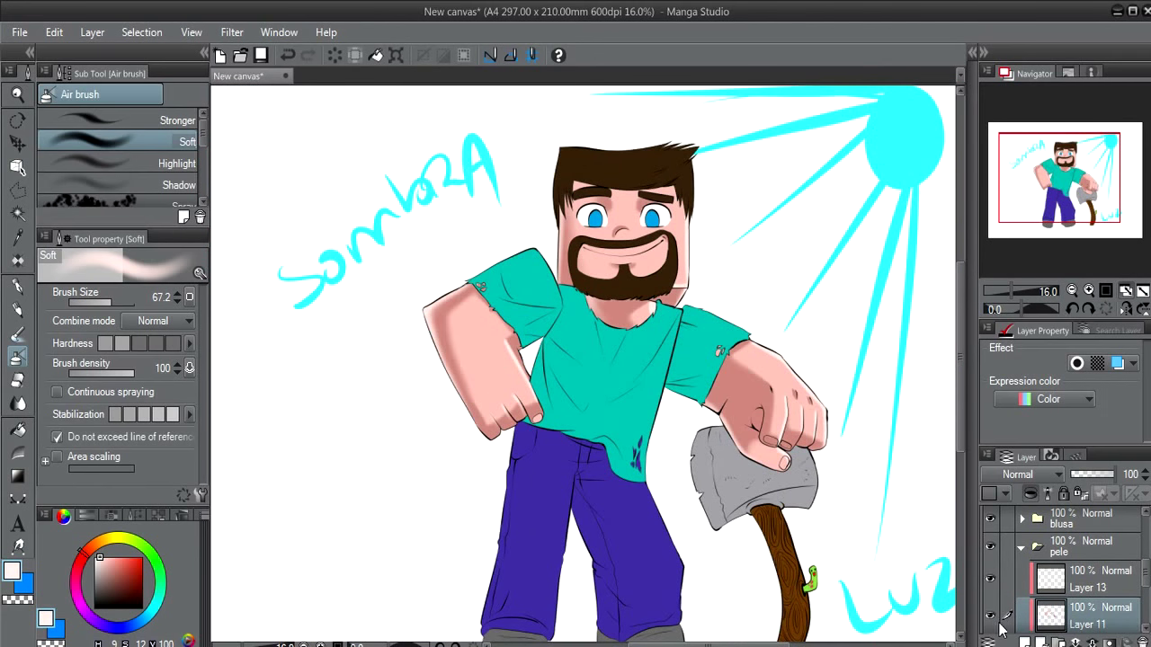
pyautogui.keyDown('ctrl'); pyautogui.click(1048, 619); pyautogui.keyUp('ctrl')
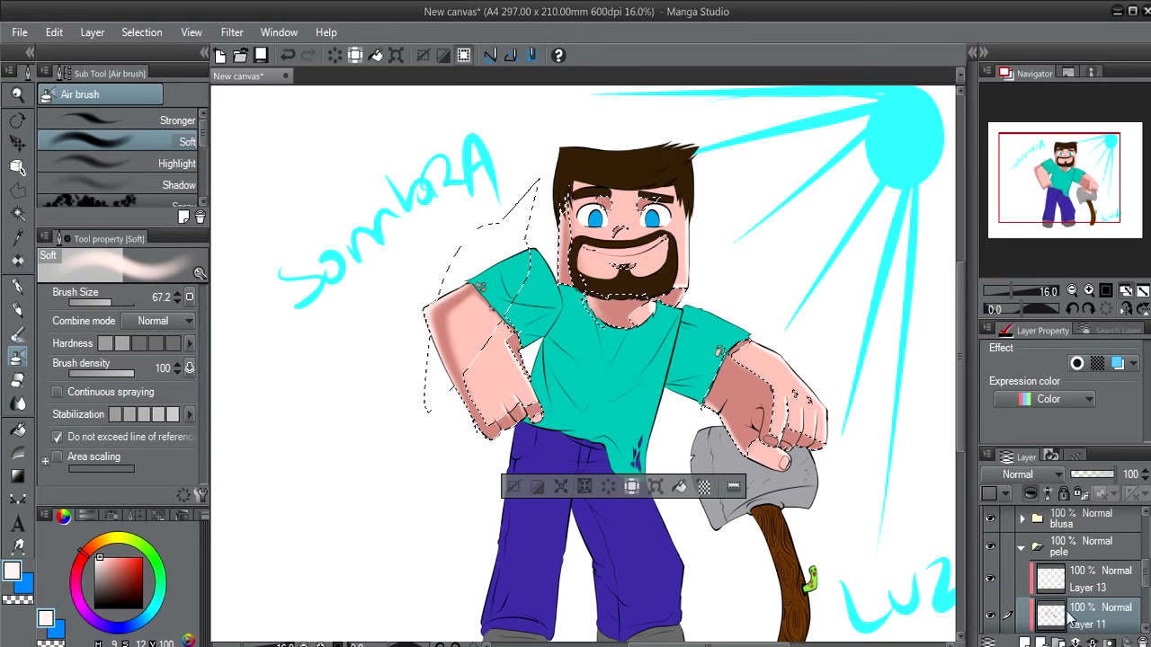
pyautogui.keyDown('alt'); pyautogui.click(481, 287); pyautogui.keyUp('alt')
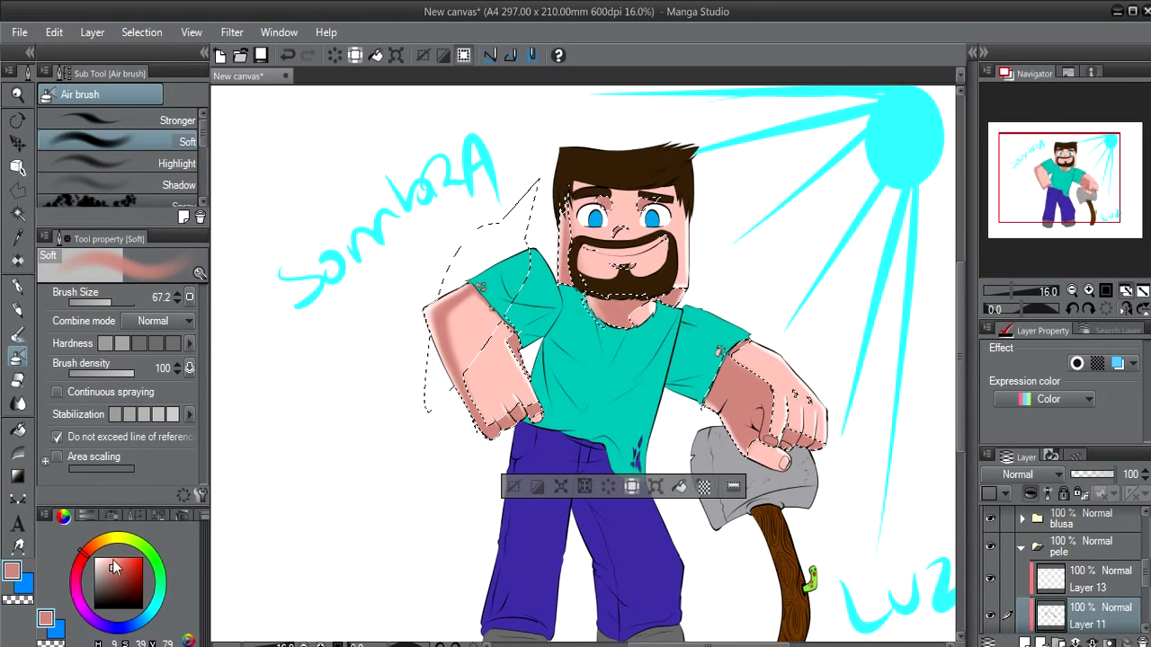
pyautogui.click(115, 578)
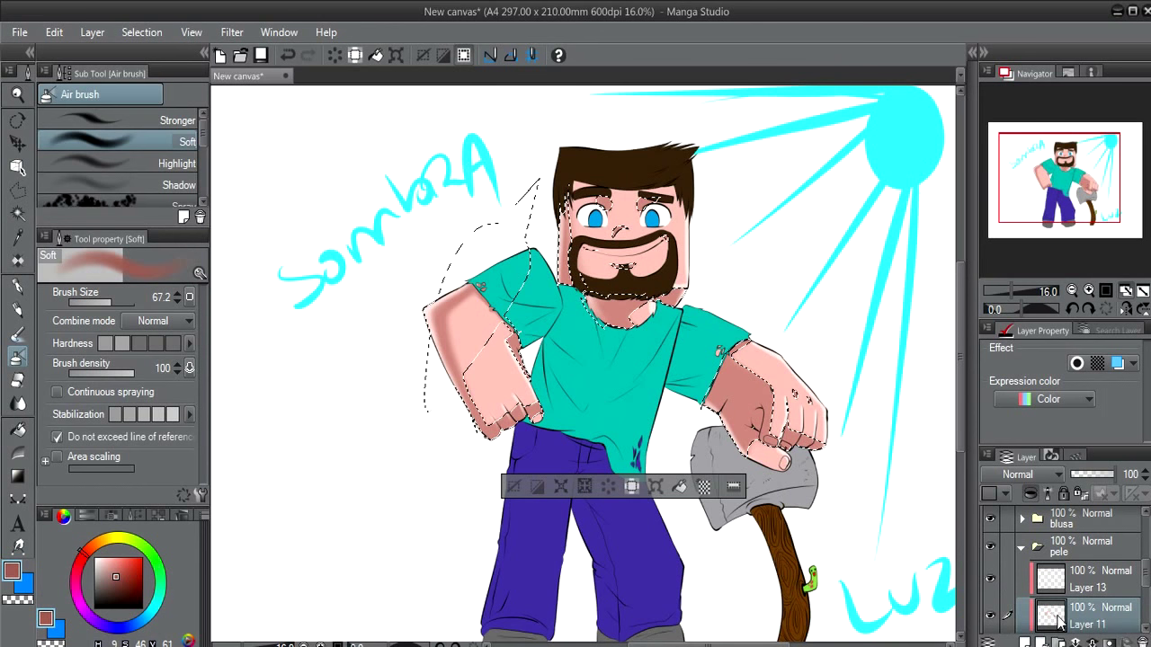
# Airbrush deeper shading on the forearm near the axe, sizing the brush for the knuckles
pyautogui.press('b')
pyautogui.moveTo(624, 309); pyautogui.dragTo(639, 300)
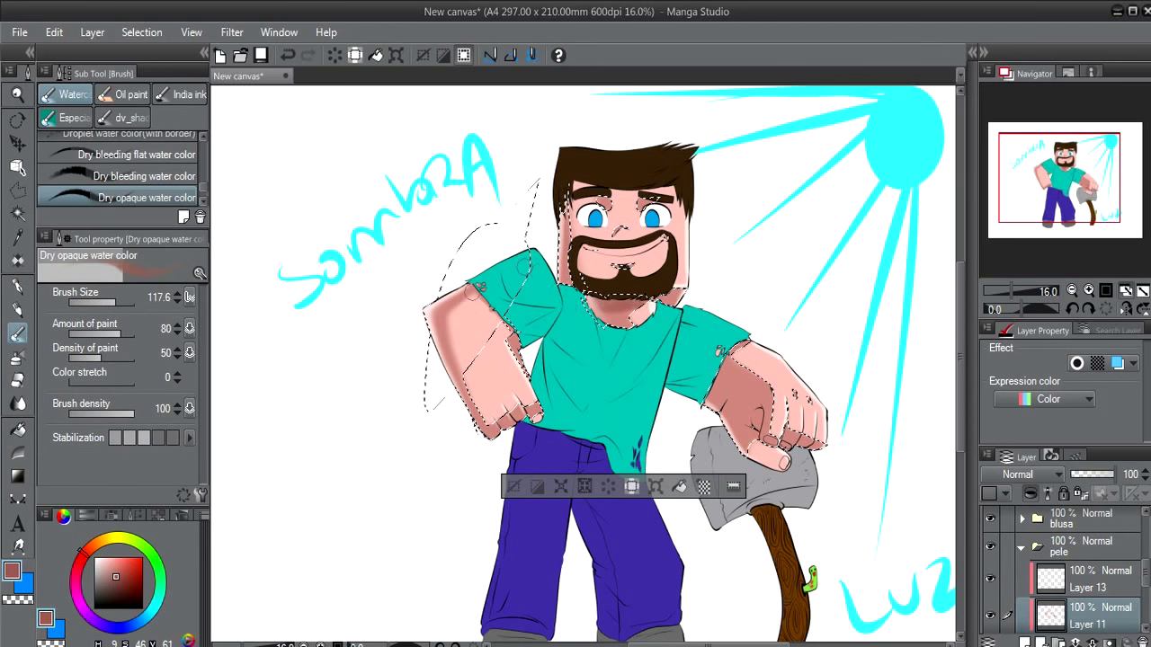
pyautogui.press('b')
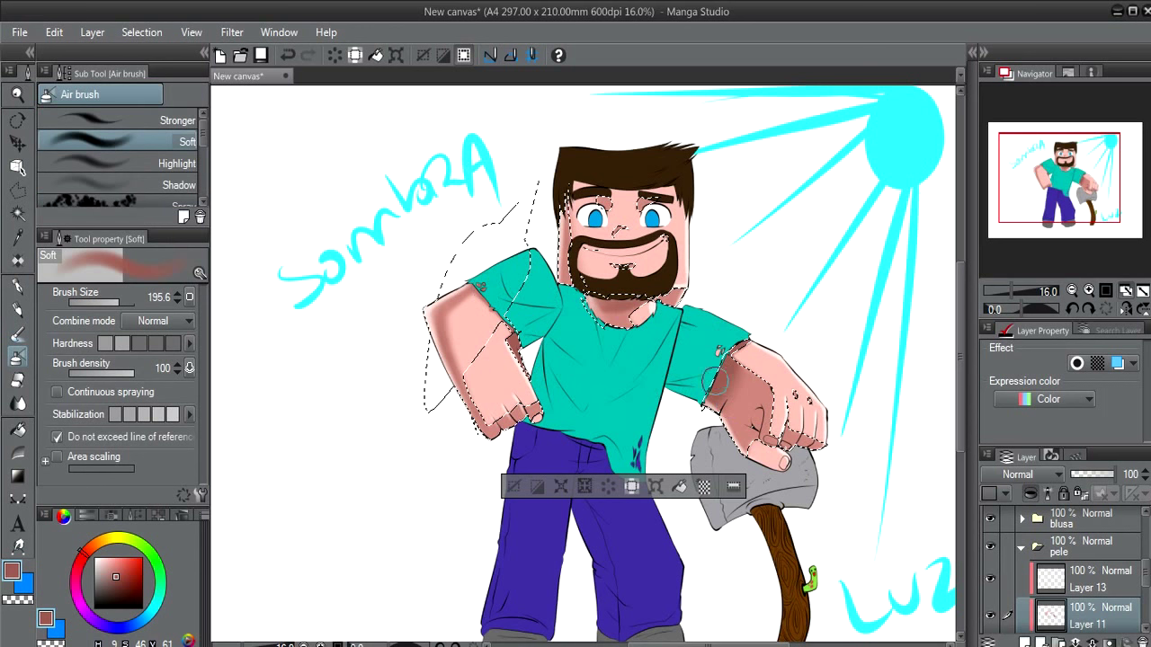
pyautogui.moveTo(719, 407)
pyautogui.mouseDown()
pyautogui.moveTo(756, 394)
pyautogui.moveTo(769, 436)
pyautogui.mouseUp()
pyautogui.press('[')
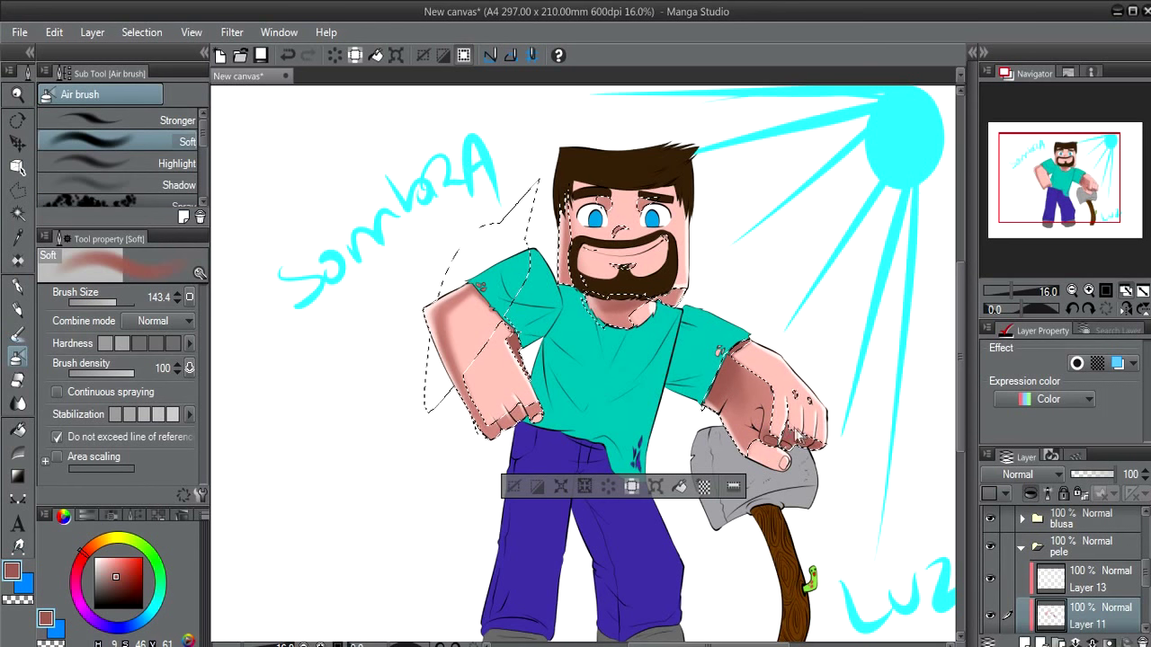
# Drop the skin selection and set the blur brush to about 128
pyautogui.hotkey('ctrl', 'd')
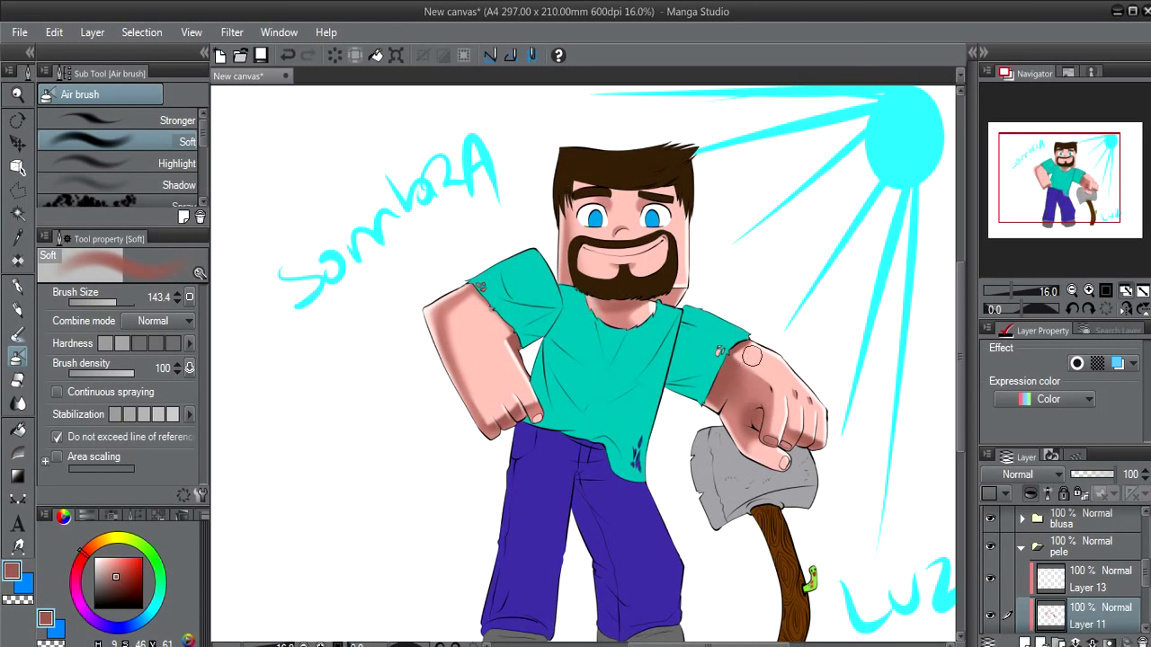
pyautogui.press('j')
pyautogui.press(']')
pyautogui.press(']')
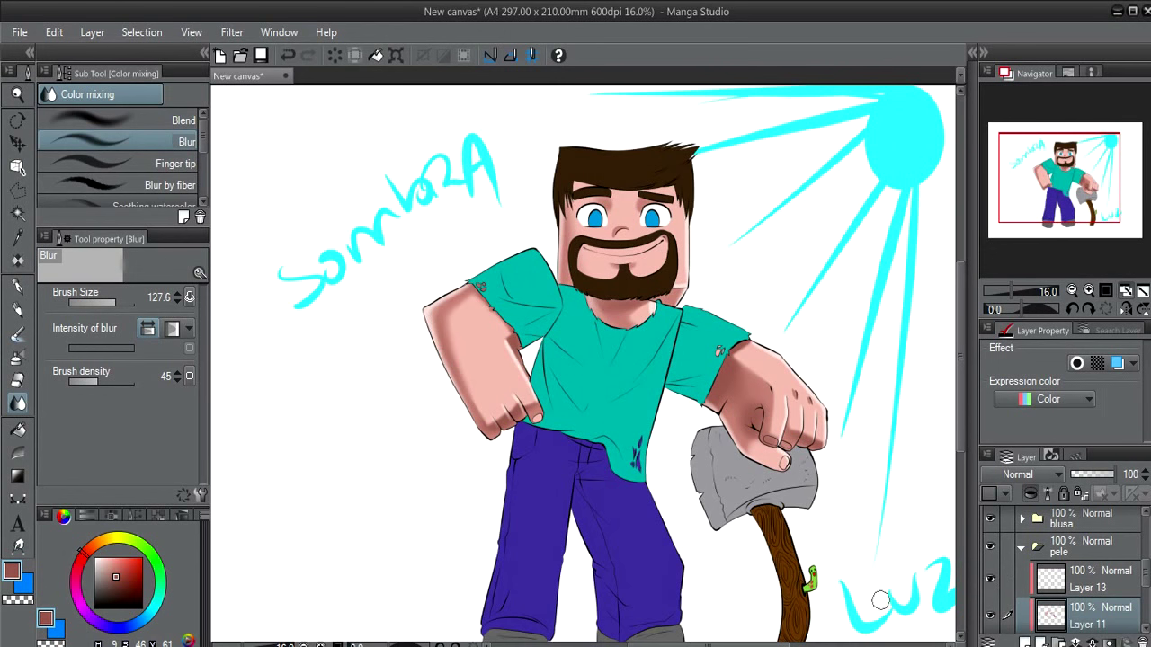
# Collapse pele, open blusa, sample the shirt teal, add Layer 14 and pick a darker teal
pyautogui.click(1021, 547)
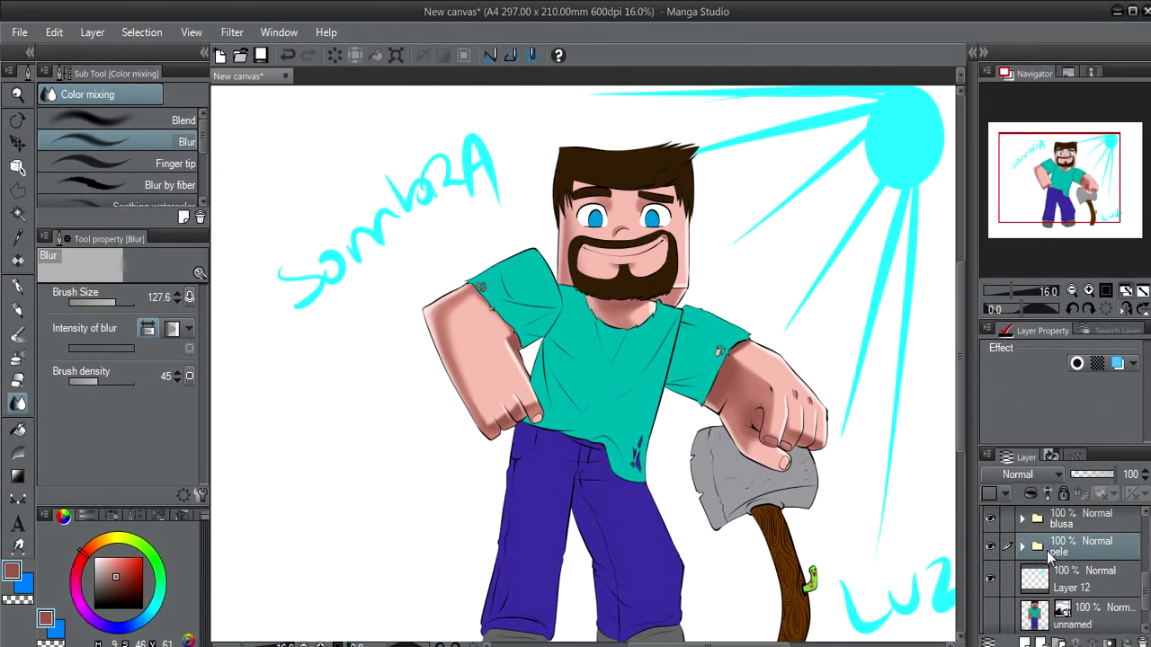
pyautogui.click(1065, 524)
pyautogui.click(1021, 520)
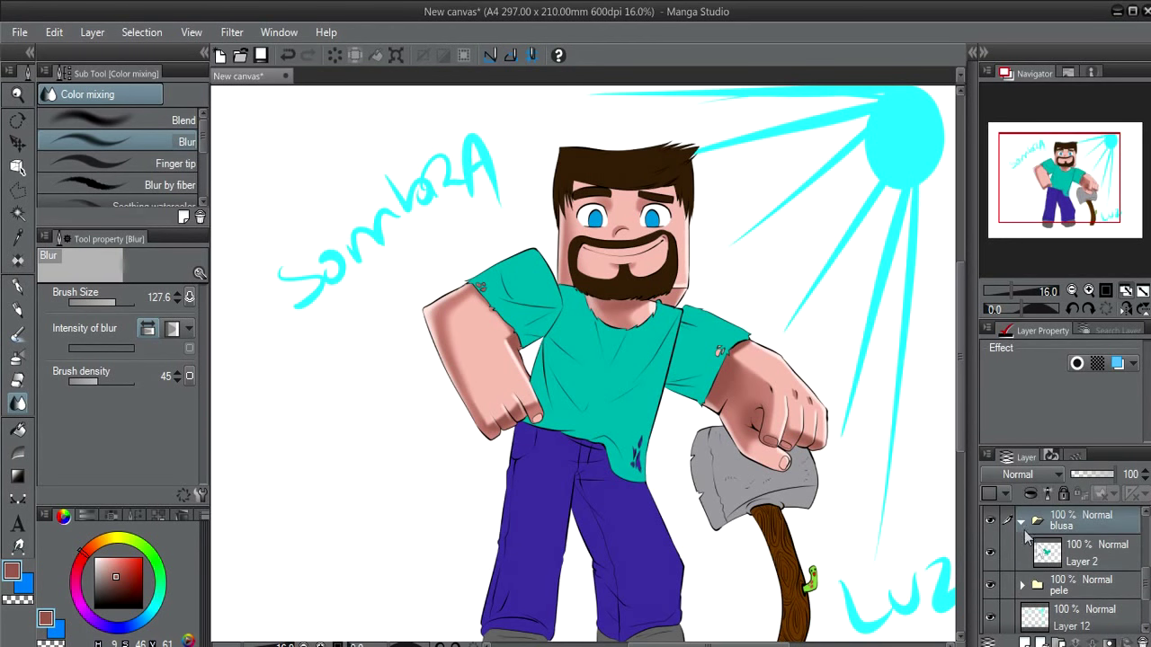
pyautogui.click(1036, 558)
pyautogui.keyDown('alt'); pyautogui.click(611, 405); pyautogui.keyUp('alt')
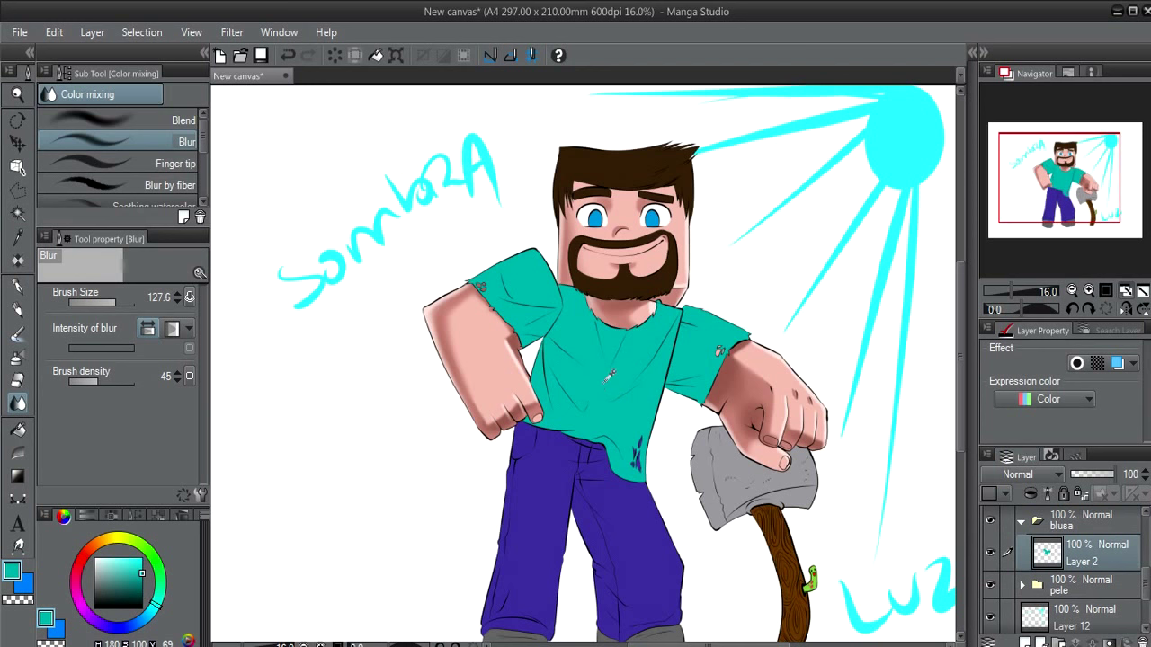
pyautogui.click(1025, 642)
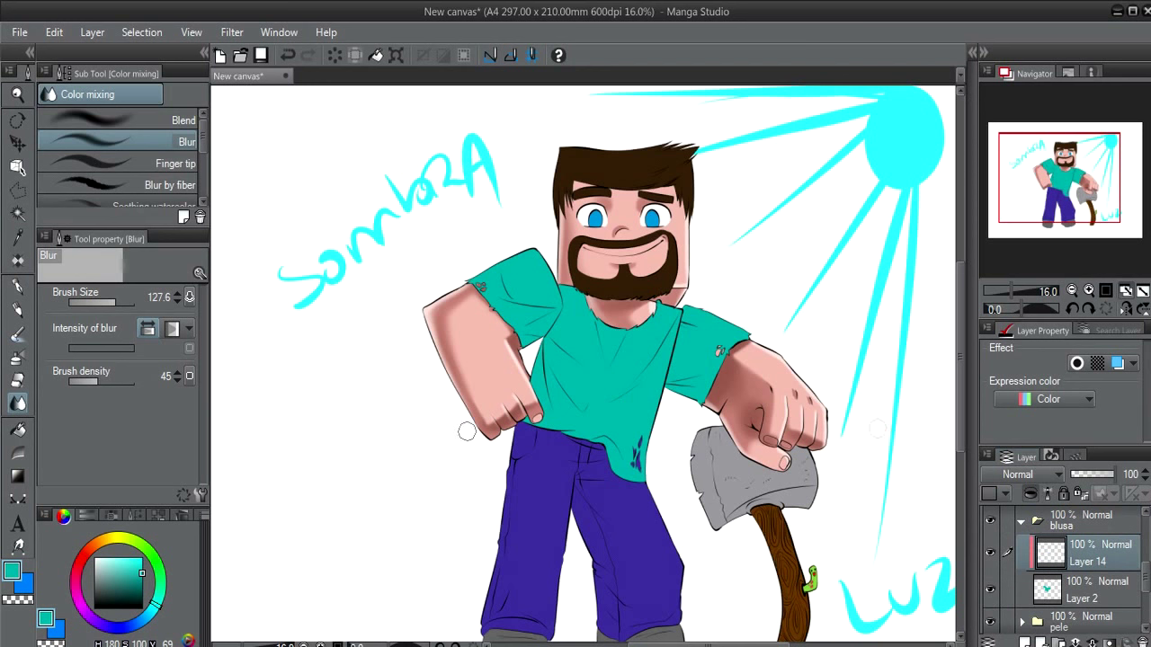
pyautogui.keyDown('alt'); pyautogui.click(573, 413); pyautogui.keyUp('alt')
pyautogui.press('p')
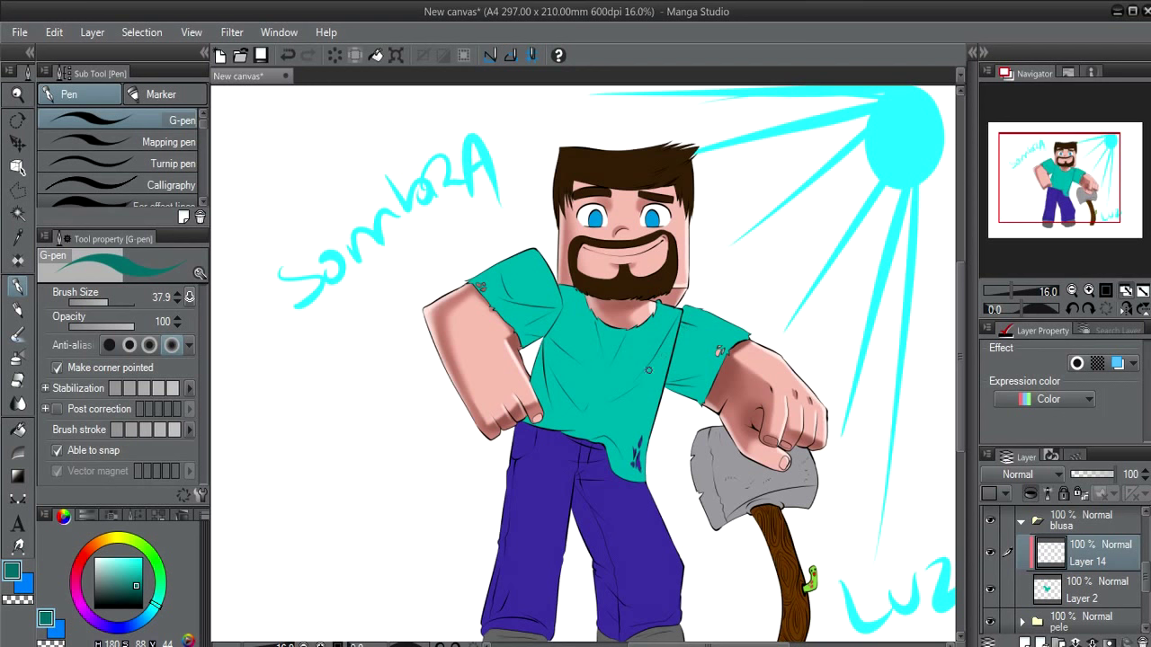
# Sketch and redo dark teal fold-shadow strokes across the shirt front
pyautogui.moveTo(569, 373); pyautogui.dragTo(667, 322)
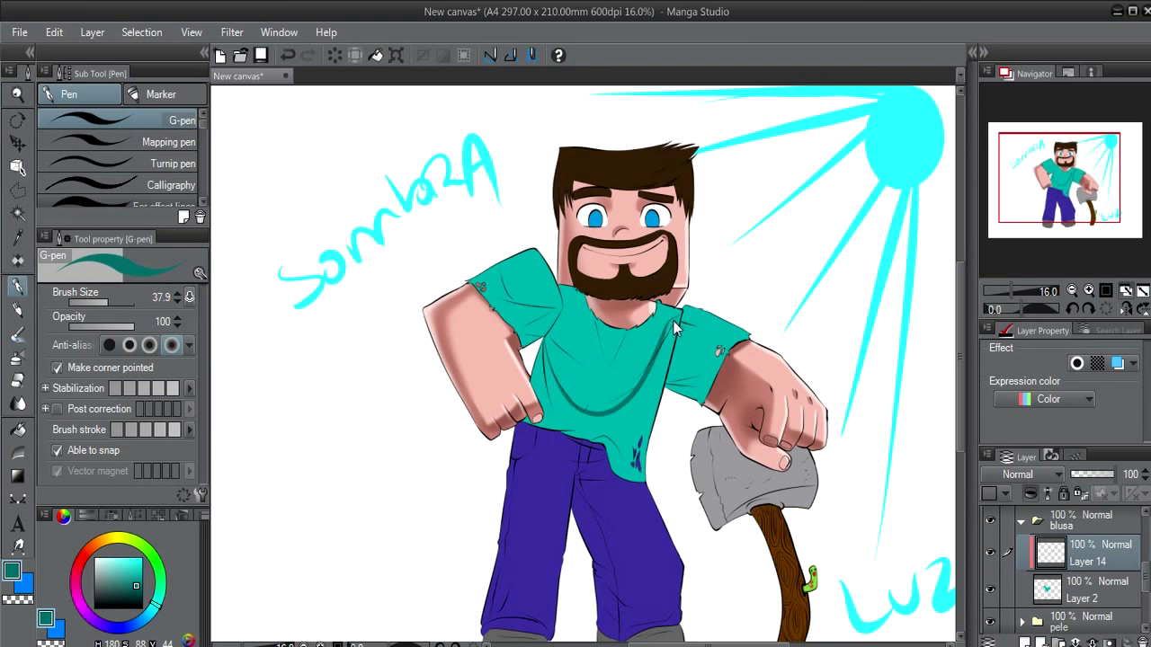
pyautogui.hotkey('ctrl', 'z')
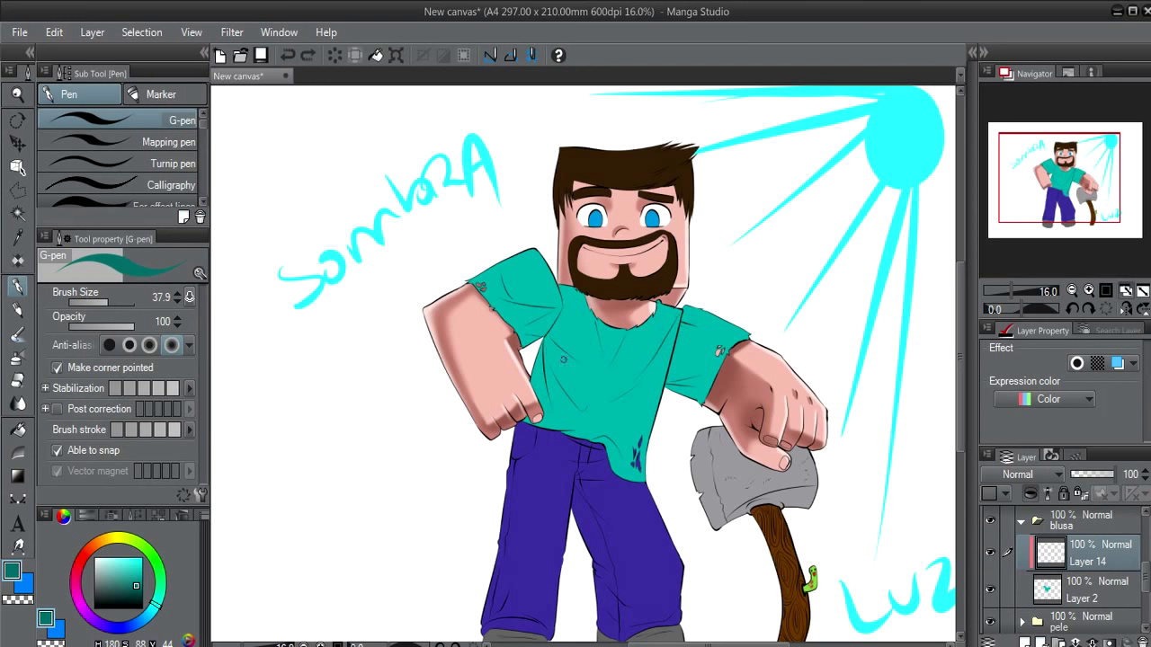
pyautogui.moveTo(549, 377)
pyautogui.mouseDown()
pyautogui.moveTo(630, 395)
pyautogui.moveTo(617, 446)
pyautogui.mouseUp()
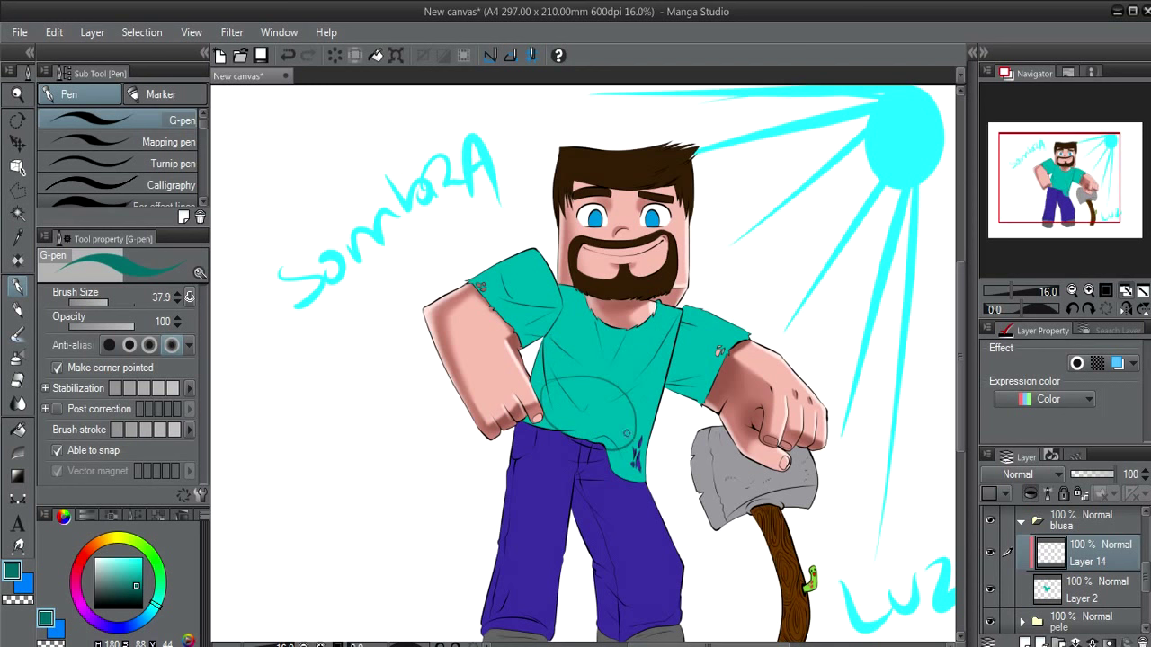
pyautogui.hotkey('ctrl', 'z')
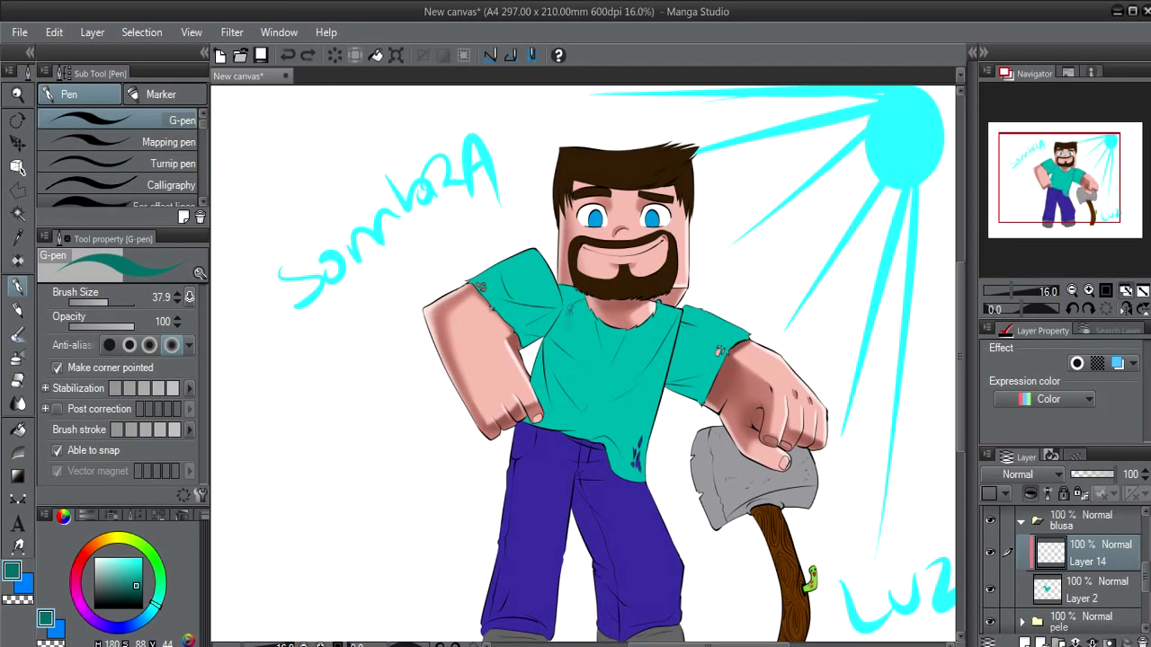
pyautogui.moveTo(570, 308); pyautogui.dragTo(584, 404)
pyautogui.hotkey('ctrl', 'z')
pyautogui.moveTo(550, 367)
pyautogui.mouseDown()
pyautogui.moveTo(557, 425)
pyautogui.moveTo(626, 470)
pyautogui.mouseUp()
pyautogui.hotkey('ctrl', 'z')
pyautogui.moveTo(567, 423); pyautogui.dragTo(589, 431)
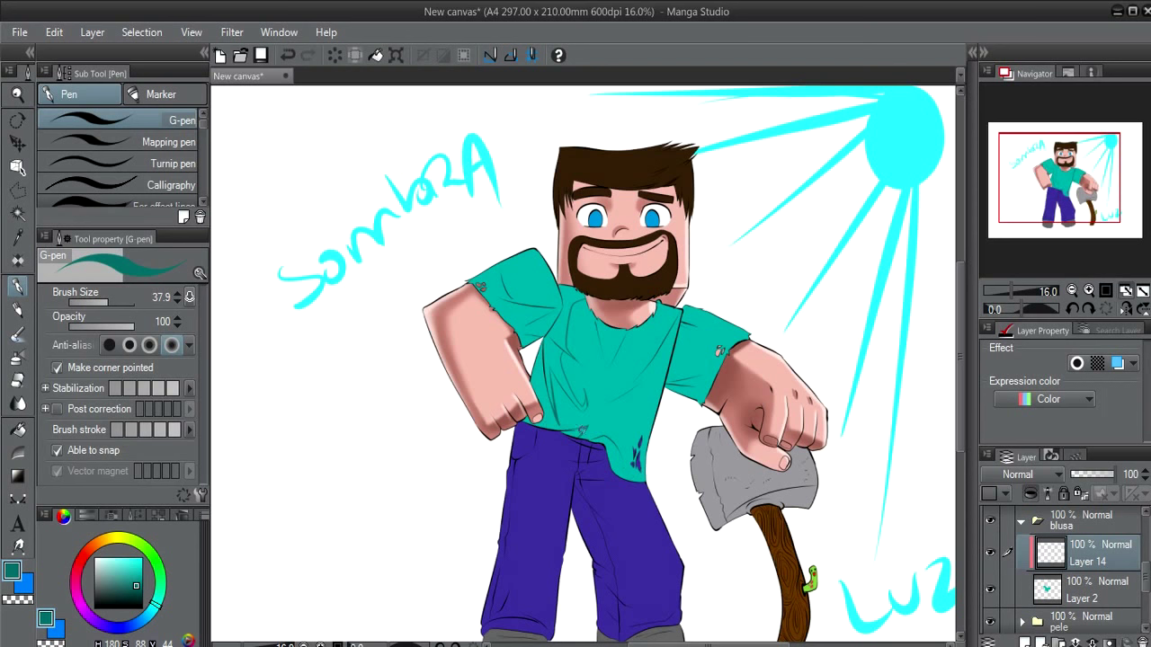
# Fill the front fold and right-sleeve shadows with dark teal and add a mark near the hem
pyautogui.press('g')
pyautogui.click(547, 401)
pyautogui.press('p')
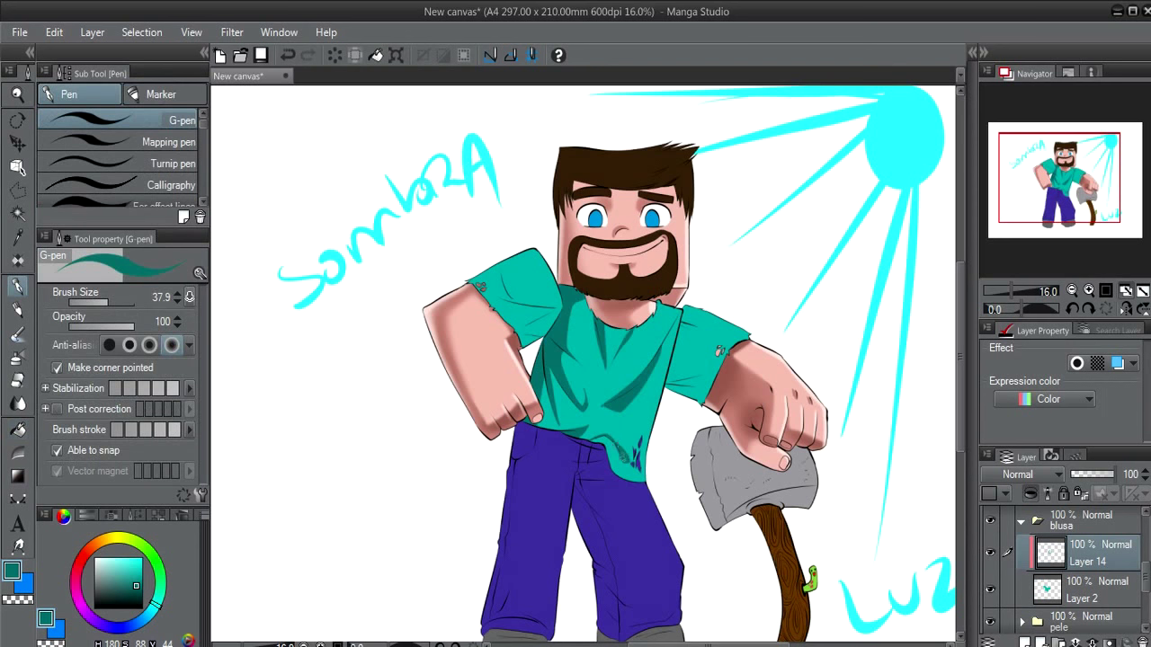
pyautogui.moveTo(676, 313); pyautogui.dragTo(664, 349)
pyautogui.press('g')
pyautogui.press('p')
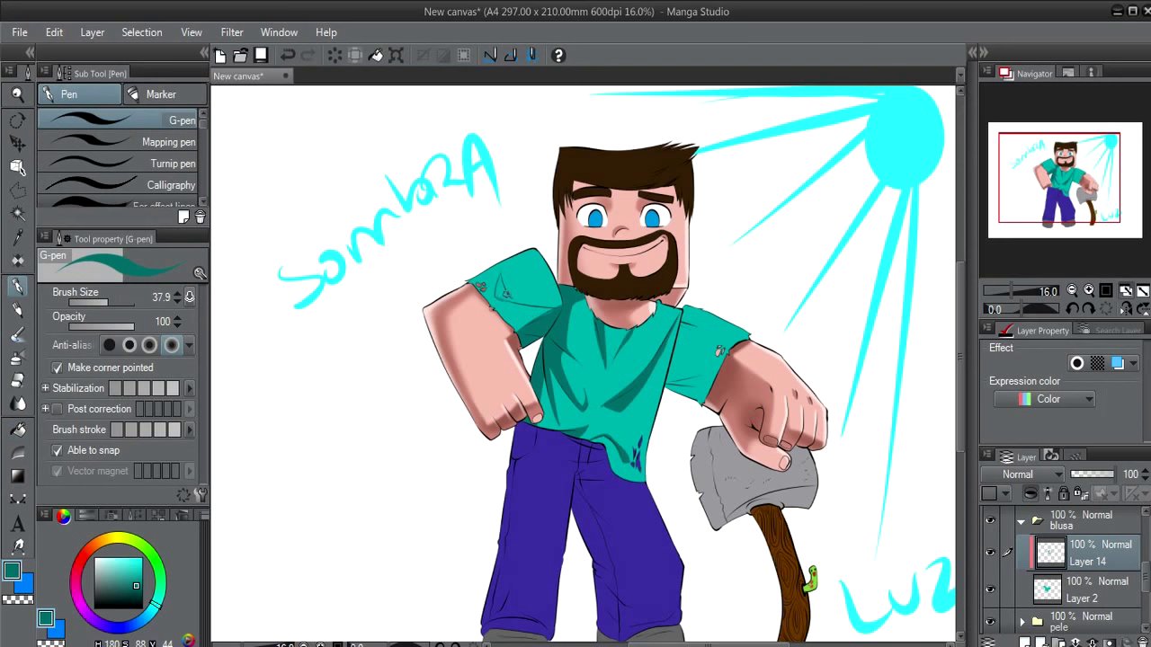
pyautogui.press('g')
pyautogui.click(693, 351)
pyautogui.press('p')
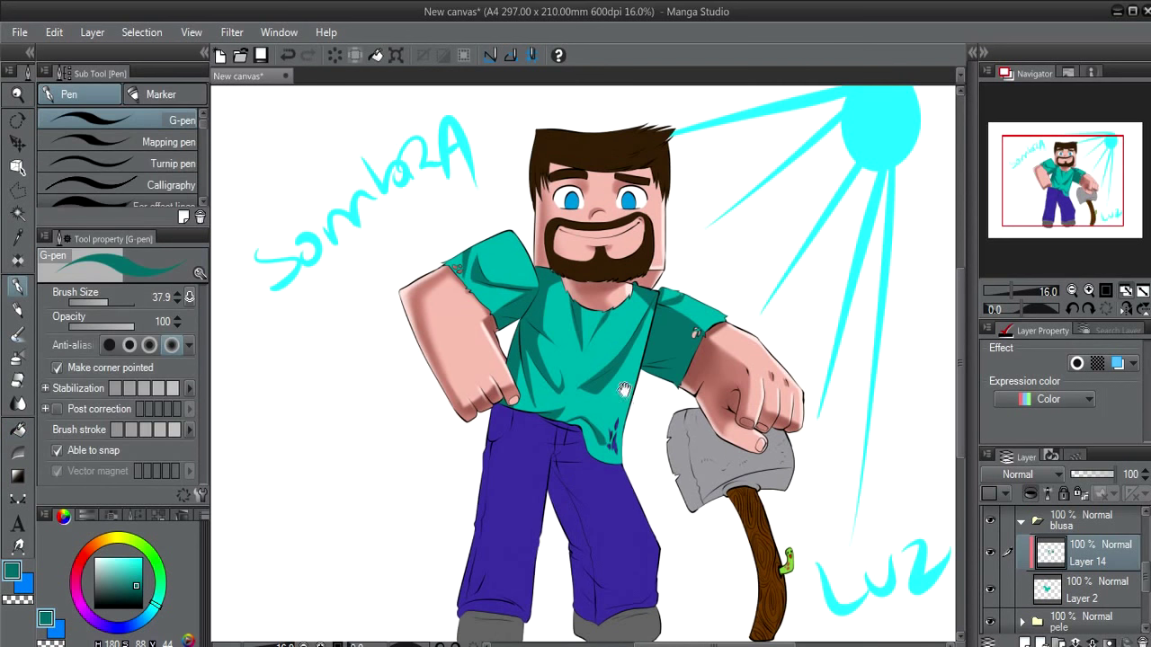
pyautogui.moveTo(613, 440); pyautogui.dragTo(589, 422)
pyautogui.click(593, 455)
# Darken the upper part of the left sleeve with the G-pen
pyautogui.scroll(2, 493, 435)
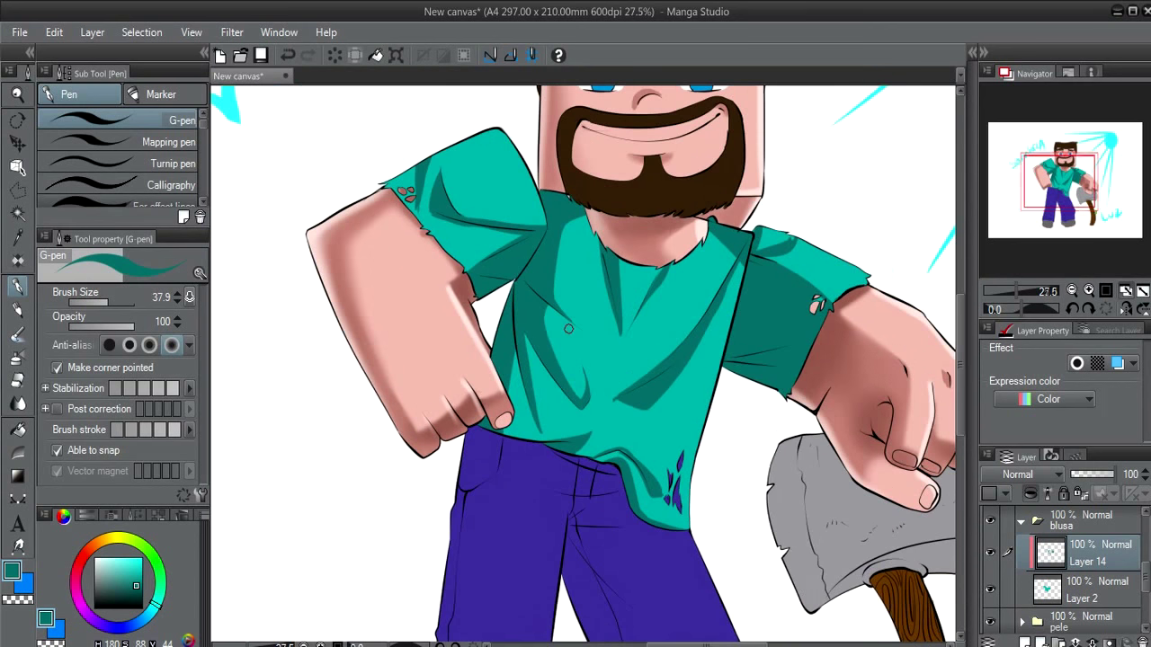
pyautogui.scroll(1, 568, 329)
pyautogui.moveTo(548, 288); pyautogui.dragTo(566, 340)
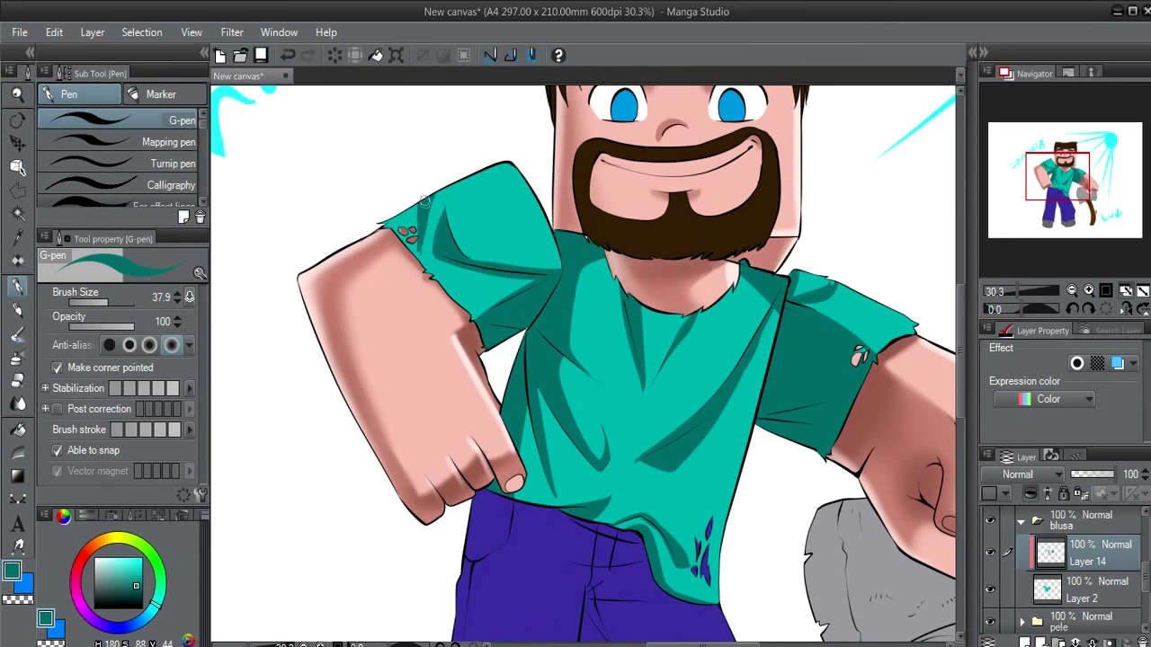
pyautogui.moveTo(423, 216); pyautogui.dragTo(459, 239)
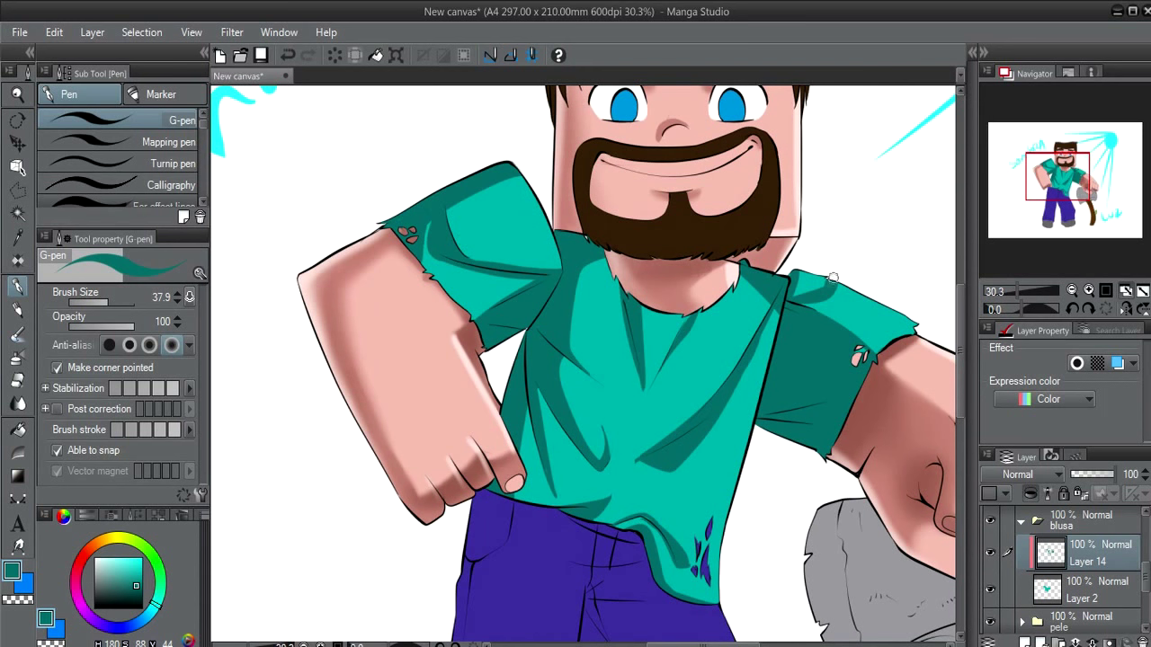
# Blur the shirt's fold shadows with density 60 at brush size 56.6
pyautogui.press('j')
pyautogui.press('[')
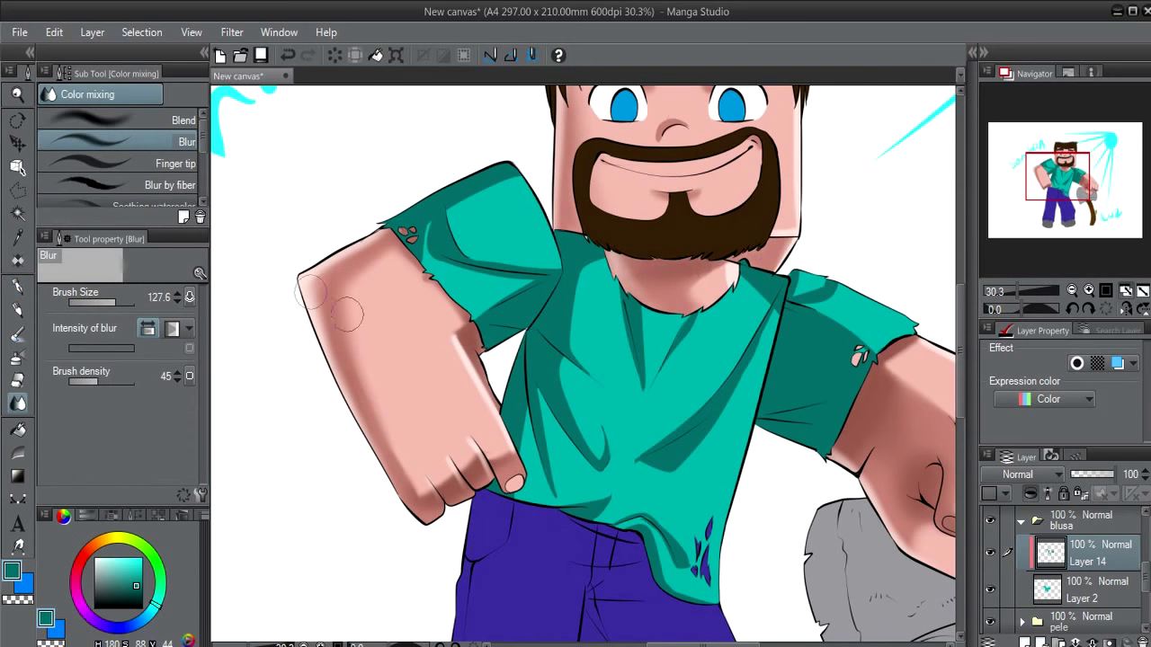
pyautogui.click(178, 373)
pyautogui.press('[')
pyautogui.press('[')
pyautogui.press('[')
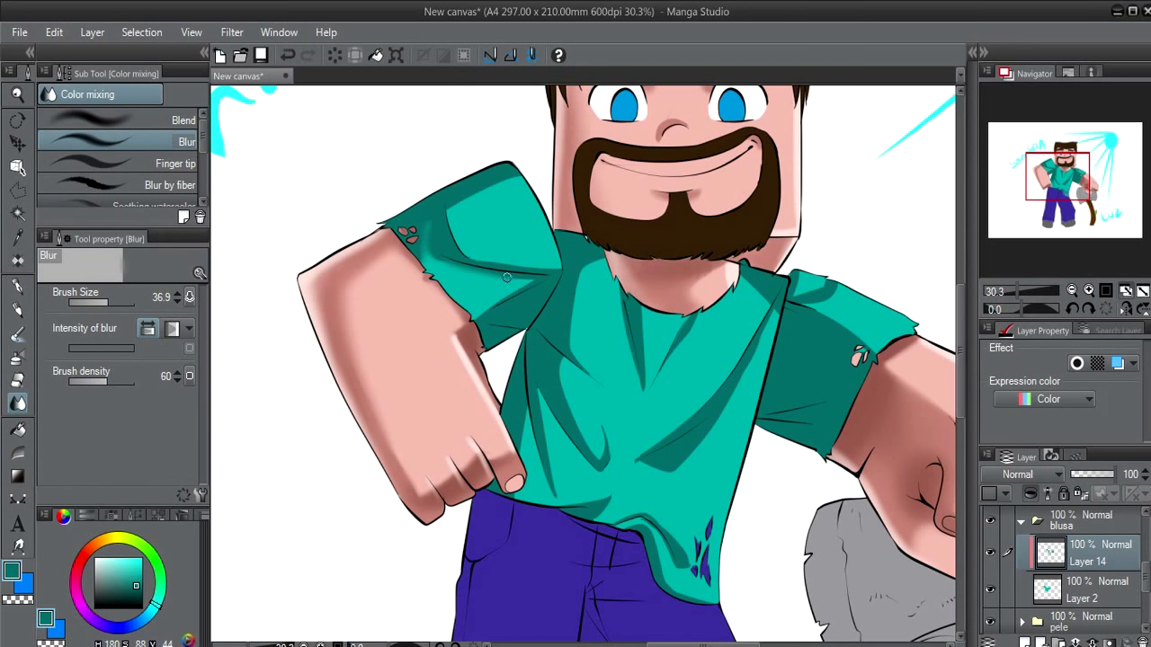
pyautogui.press(']')
pyautogui.press(']')
pyautogui.press(']')
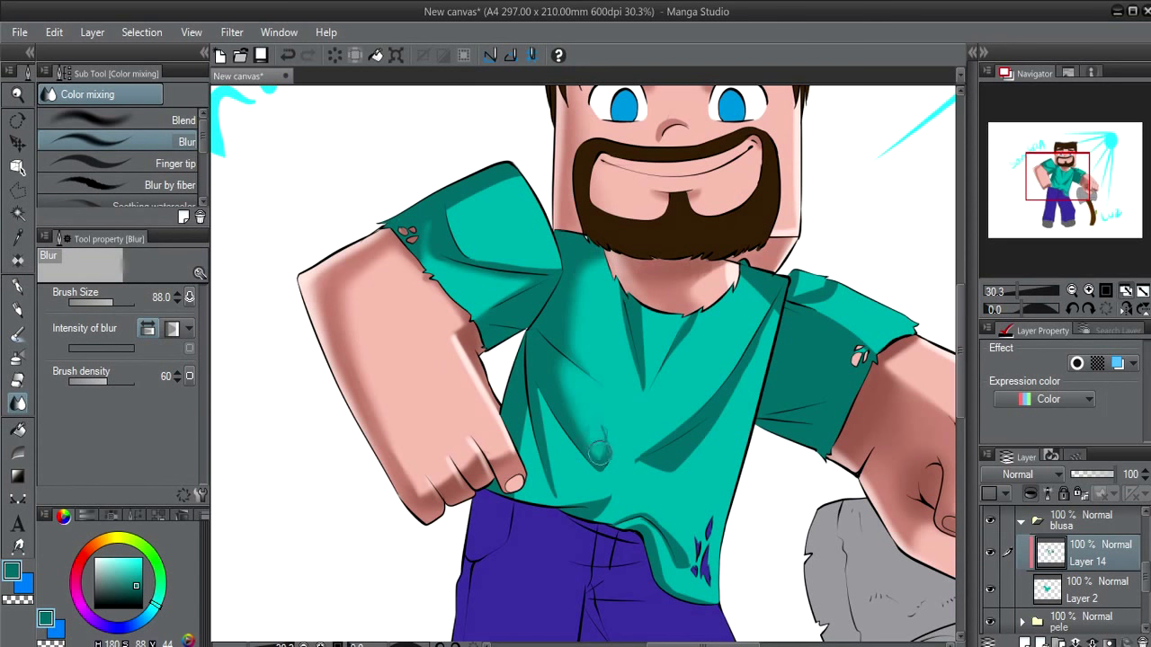
pyautogui.press('[')
pyautogui.press('[')
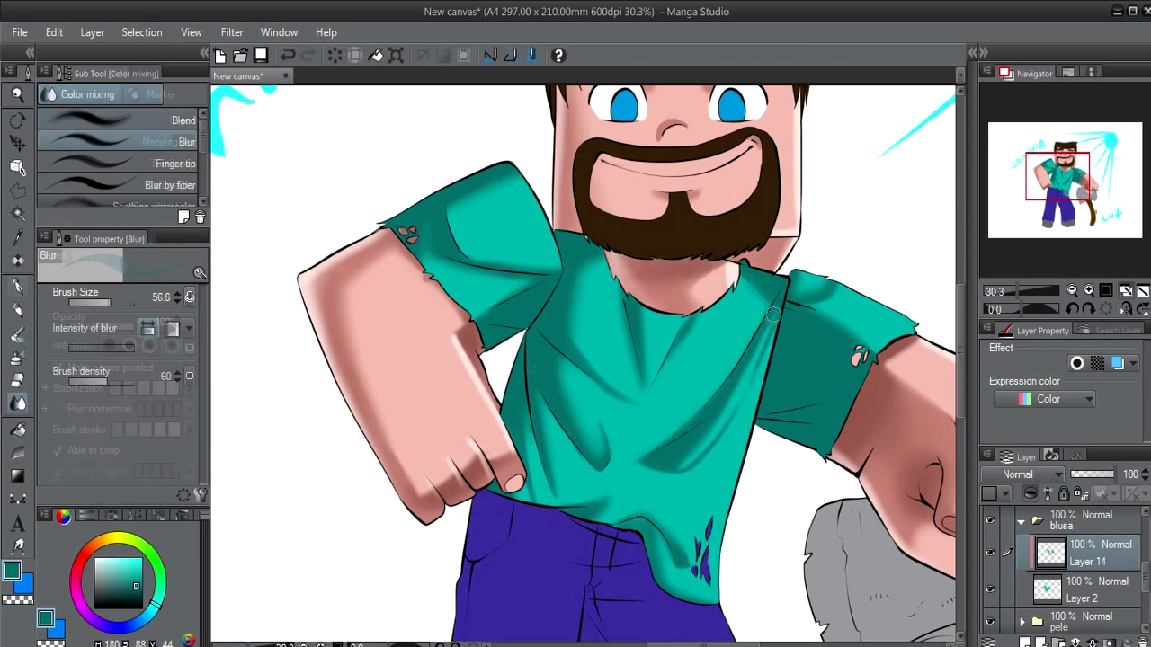
pyautogui.moveTo(763, 324); pyautogui.dragTo(755, 359)
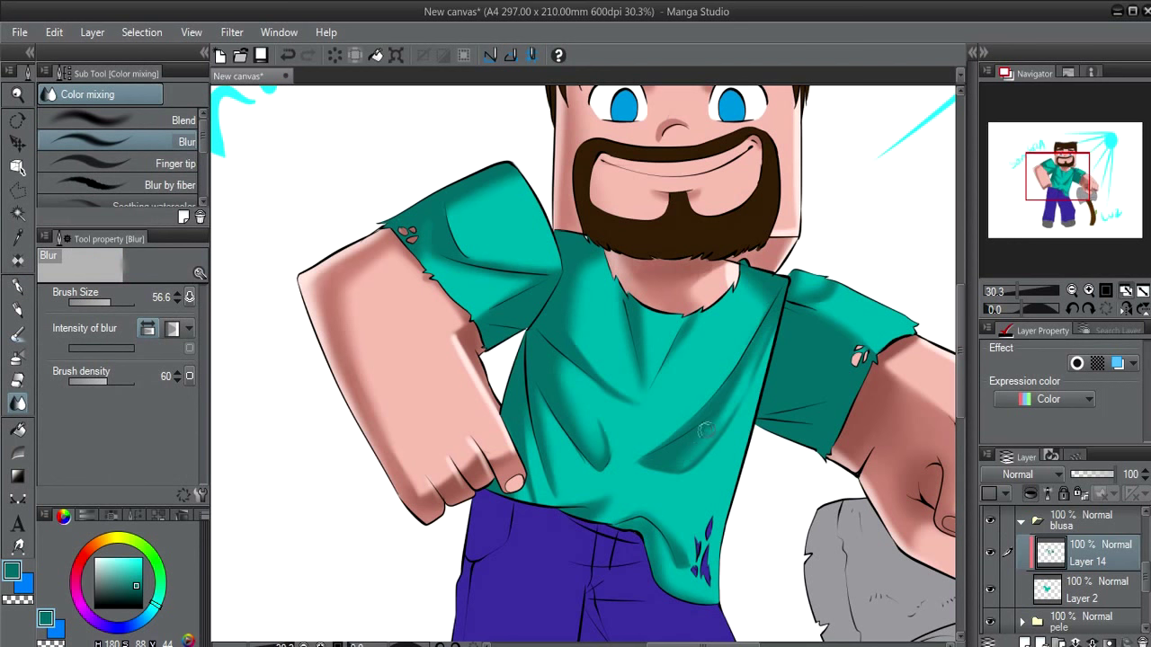
pyautogui.press('b')
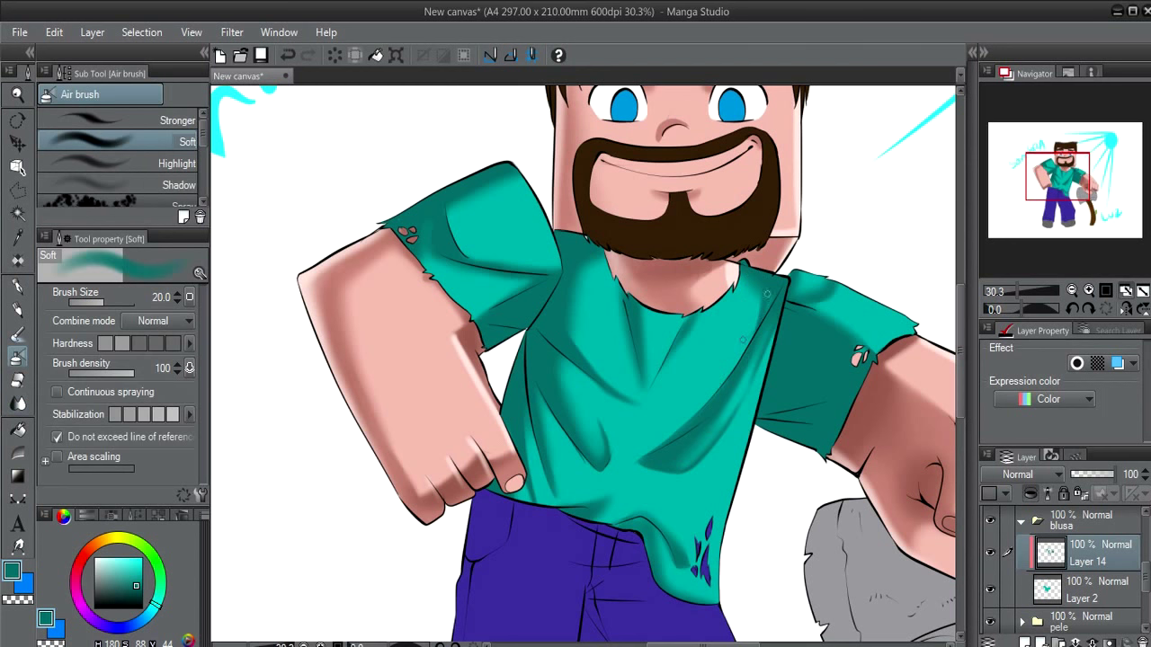
pyautogui.press('j')
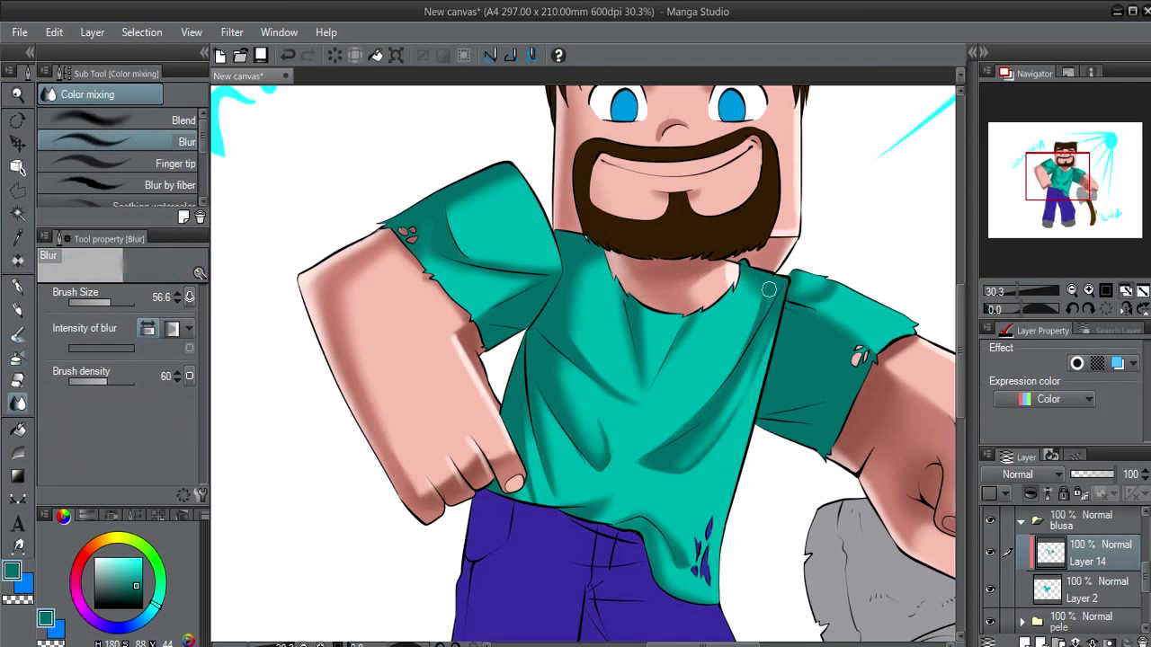
pyautogui.press('b')
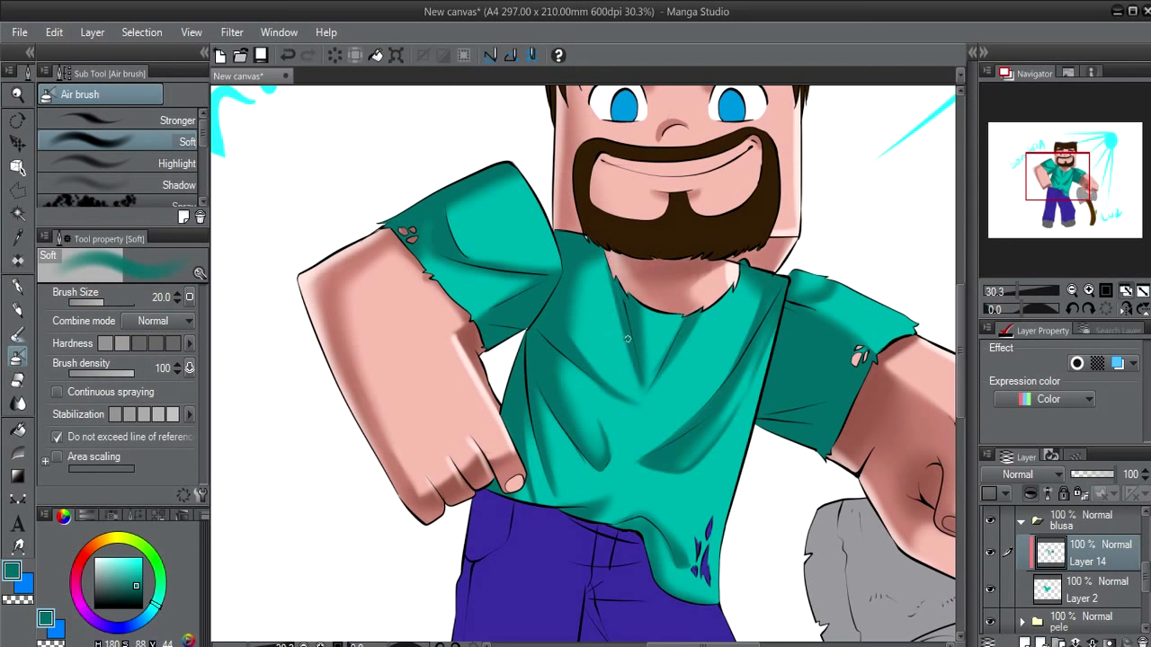
# Enlarge the eraser to 62.5 and airbrush darker teal down the shirt's centre fold
pyautogui.press('e')
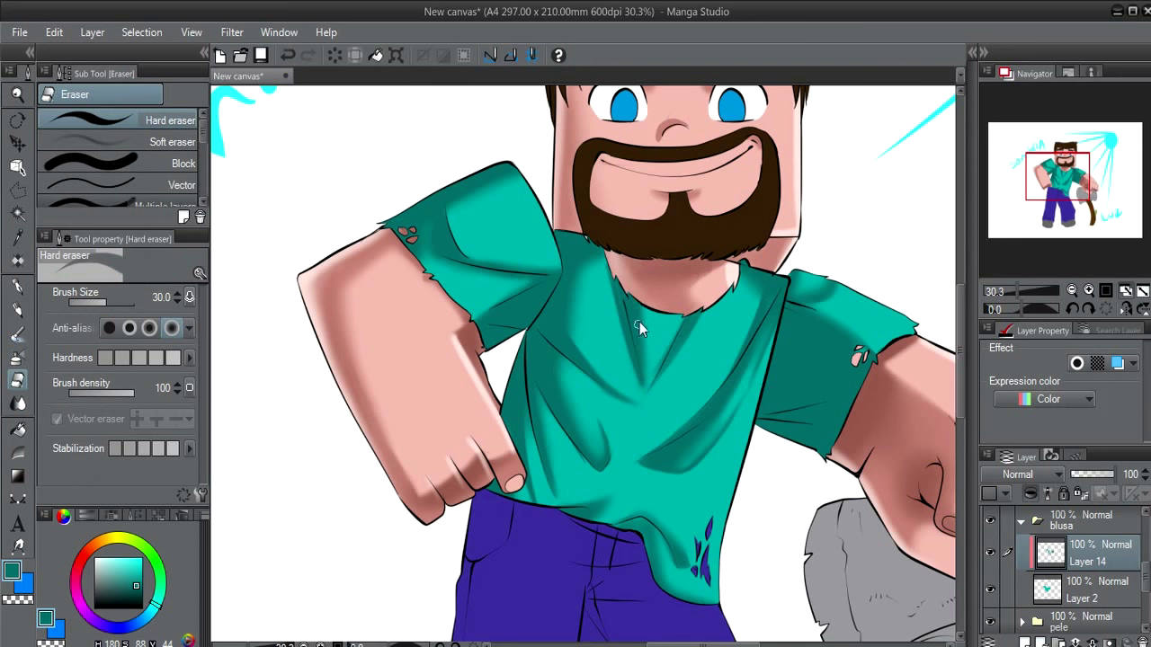
pyautogui.keyDown('ctrl'); pyautogui.keyDown('alt'); pyautogui.moveTo(638, 314); pyautogui.dragTo(646, 371); pyautogui.keyUp('alt'); pyautogui.keyUp('ctrl')
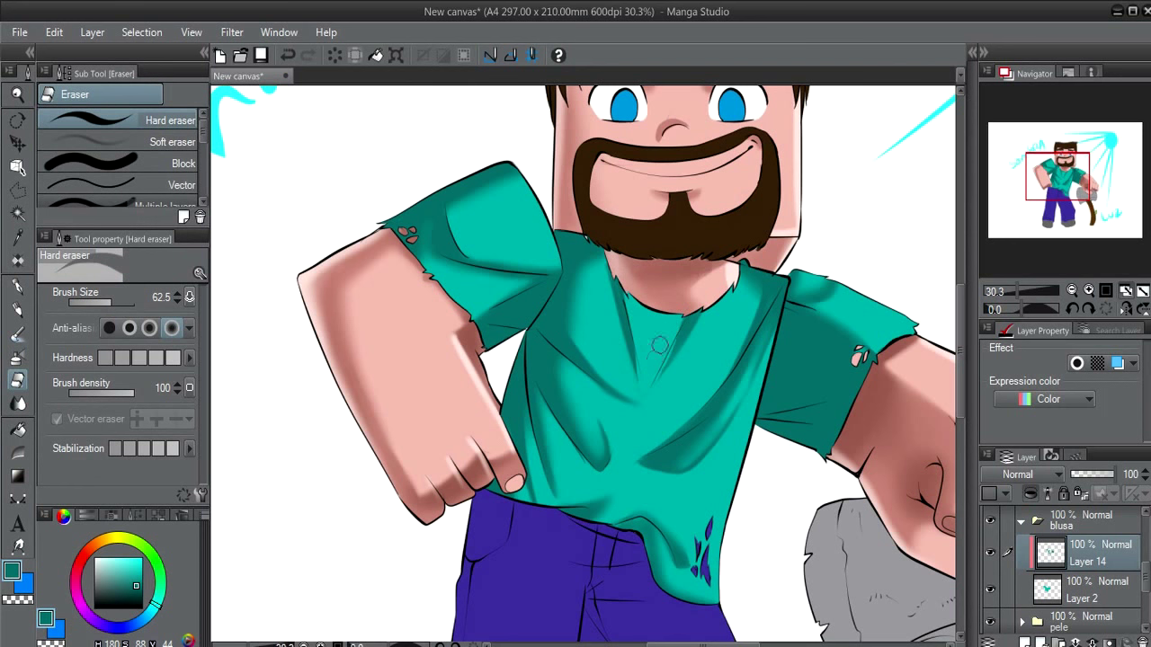
pyautogui.press('b')
pyautogui.press('e')
pyautogui.press('b')
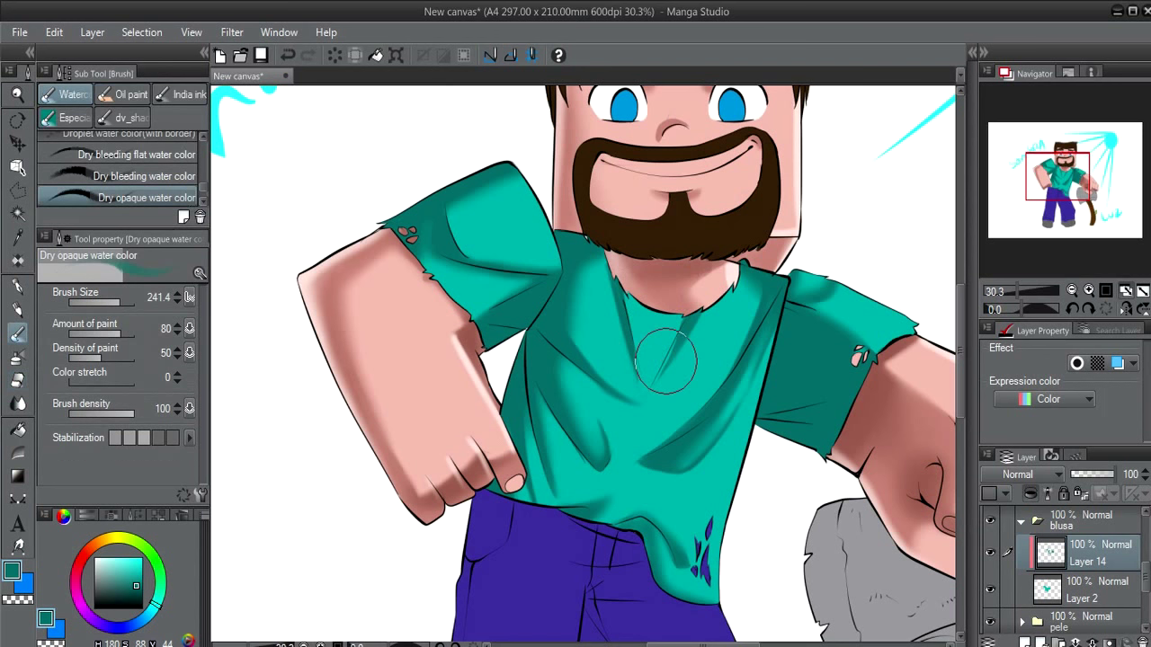
pyautogui.press('b')
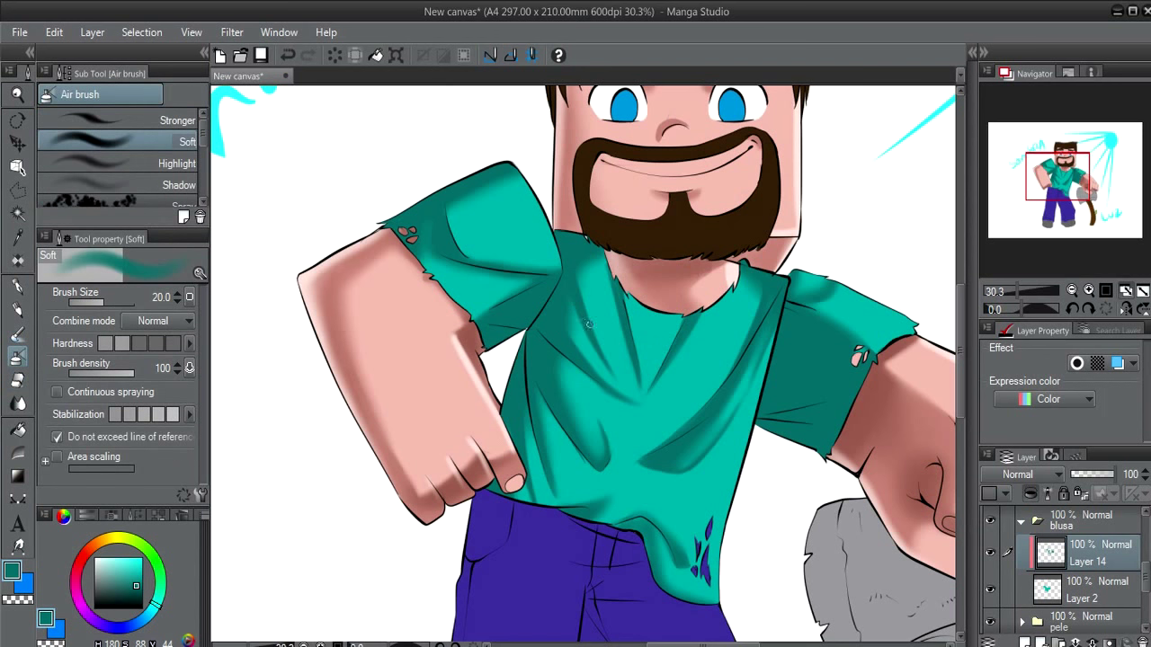
pyautogui.moveTo(589, 324); pyautogui.dragTo(603, 362)
# Blur the centre fold, then soft-airbrush darker teal onto the lower shirt front
pyautogui.press('j')
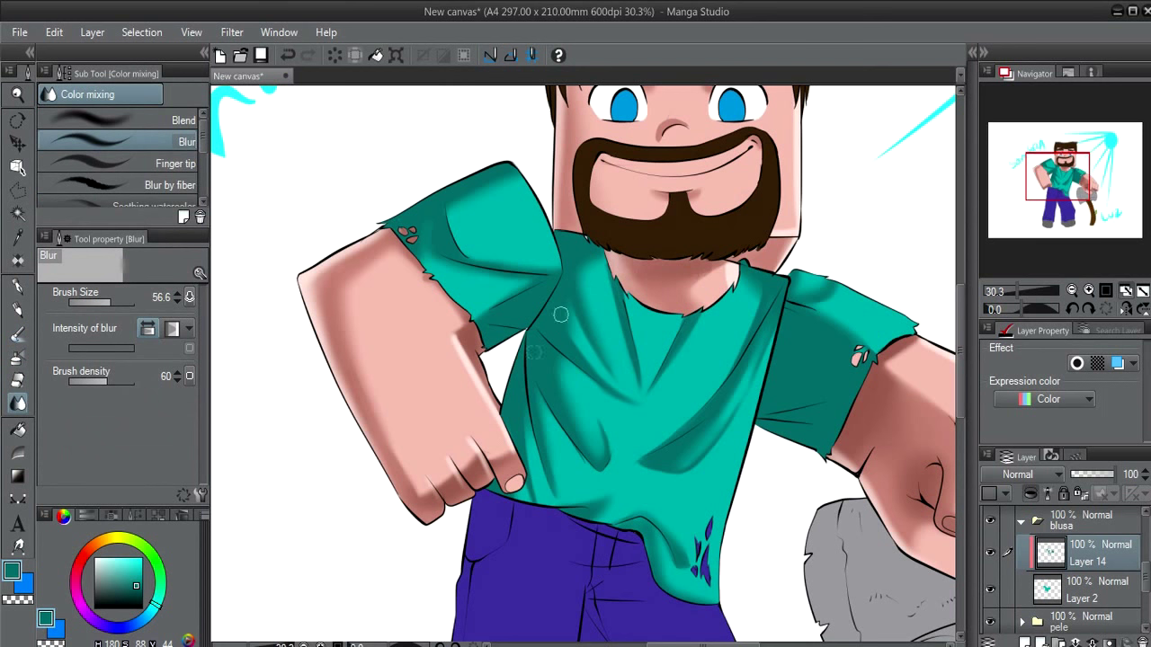
pyautogui.press('b')
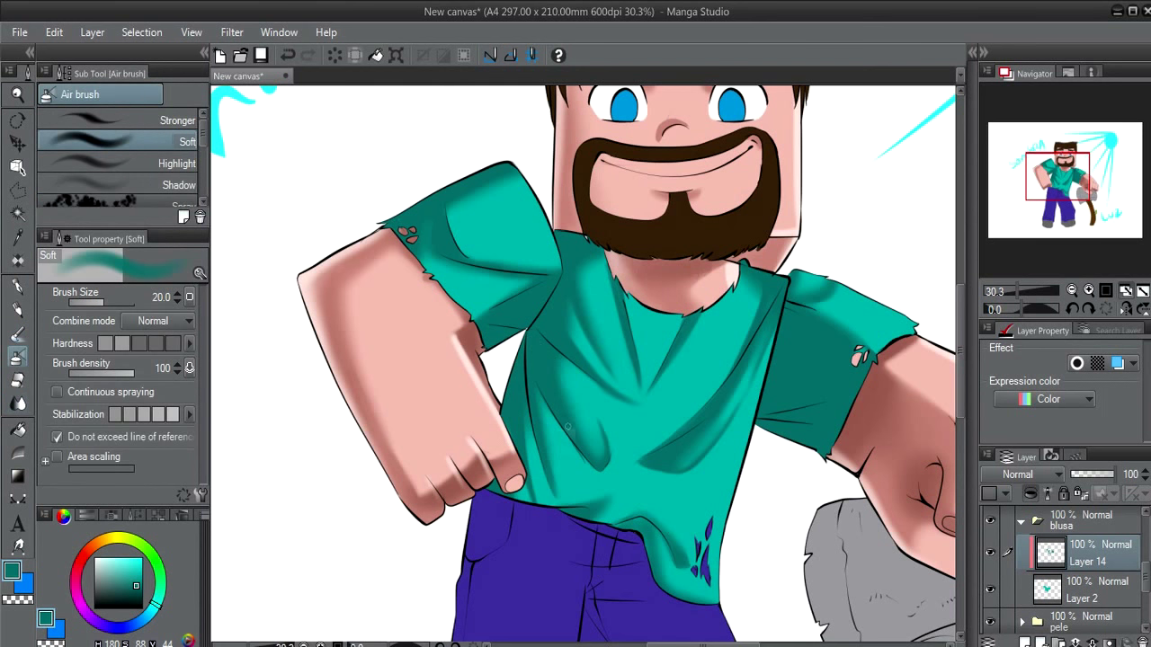
pyautogui.press('e')
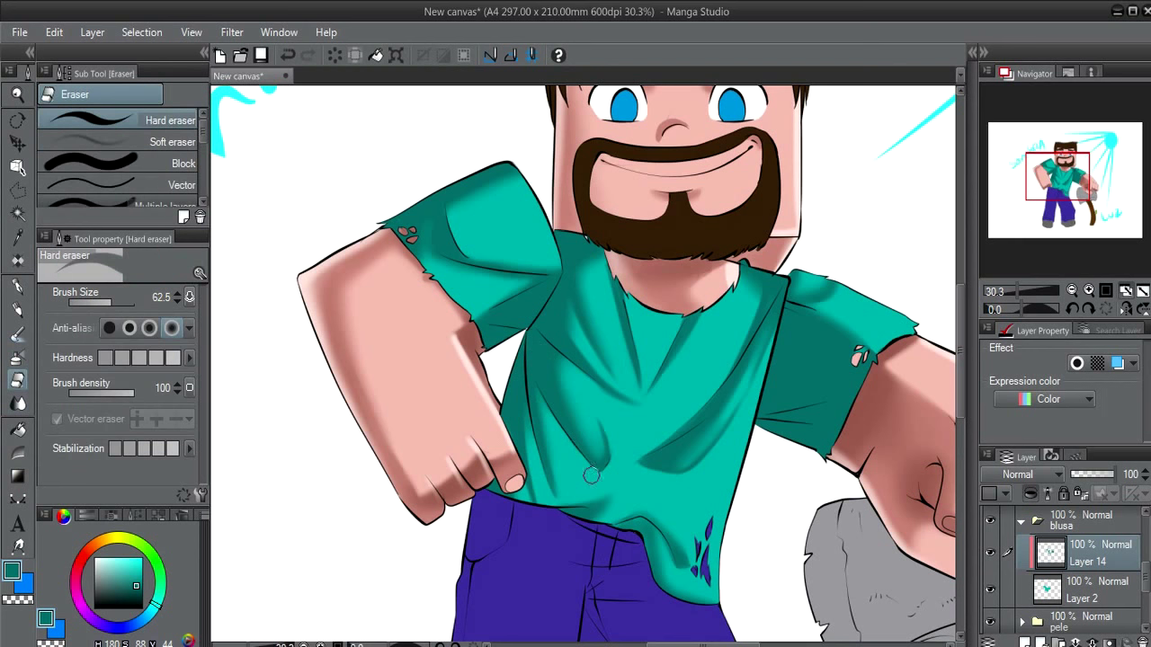
pyautogui.press('b')
pyautogui.press('p')
pyautogui.press('b')
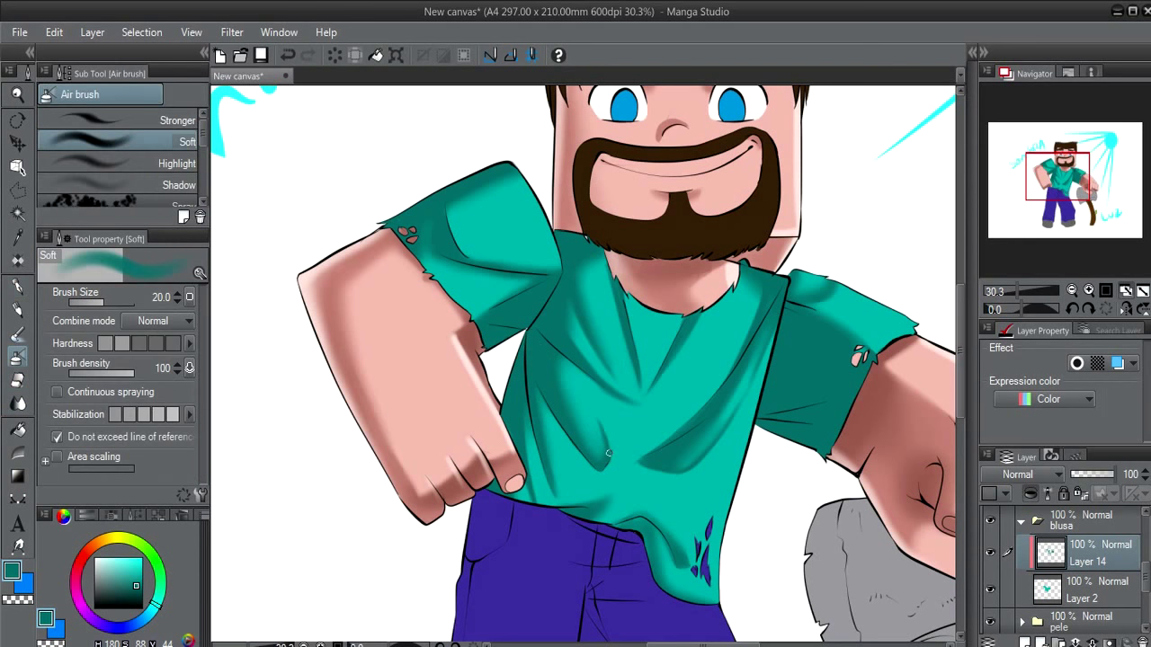
pyautogui.press('b')
pyautogui.press('b')
pyautogui.moveTo(551, 358)
pyautogui.mouseDown()
pyautogui.moveTo(572, 386)
pyautogui.moveTo(552, 352)
pyautogui.mouseUp()
# Cycle between Blur, eraser and airbrush, ending with Blur active at 56.6
pyautogui.press('j')
pyautogui.press('e')
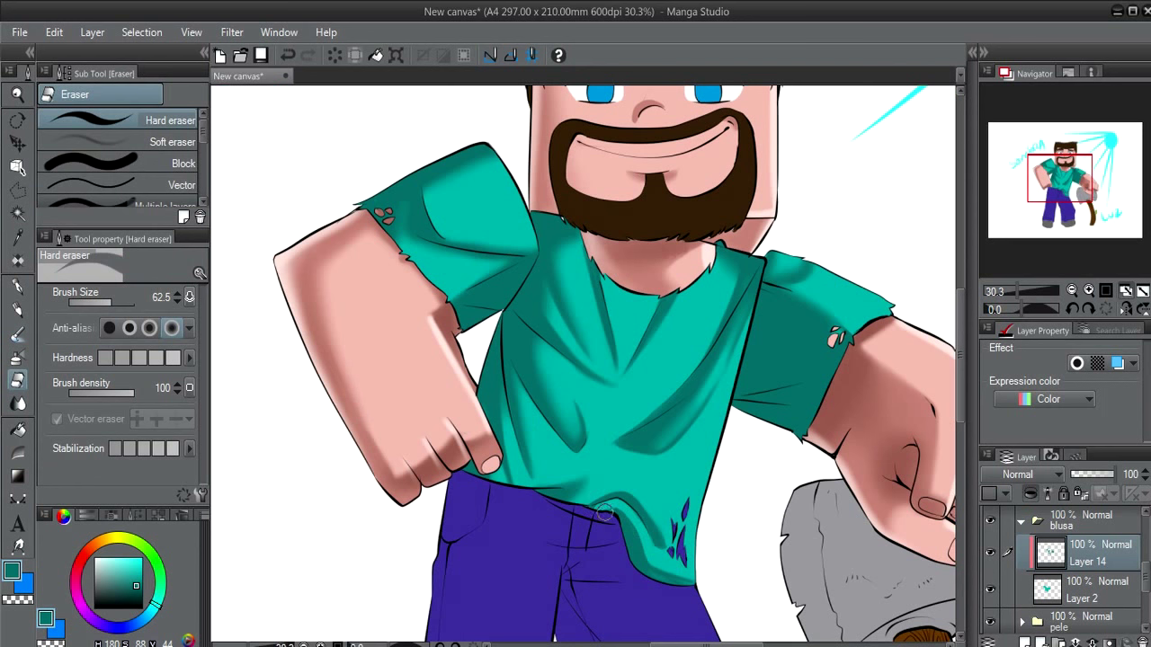
pyautogui.press('b')
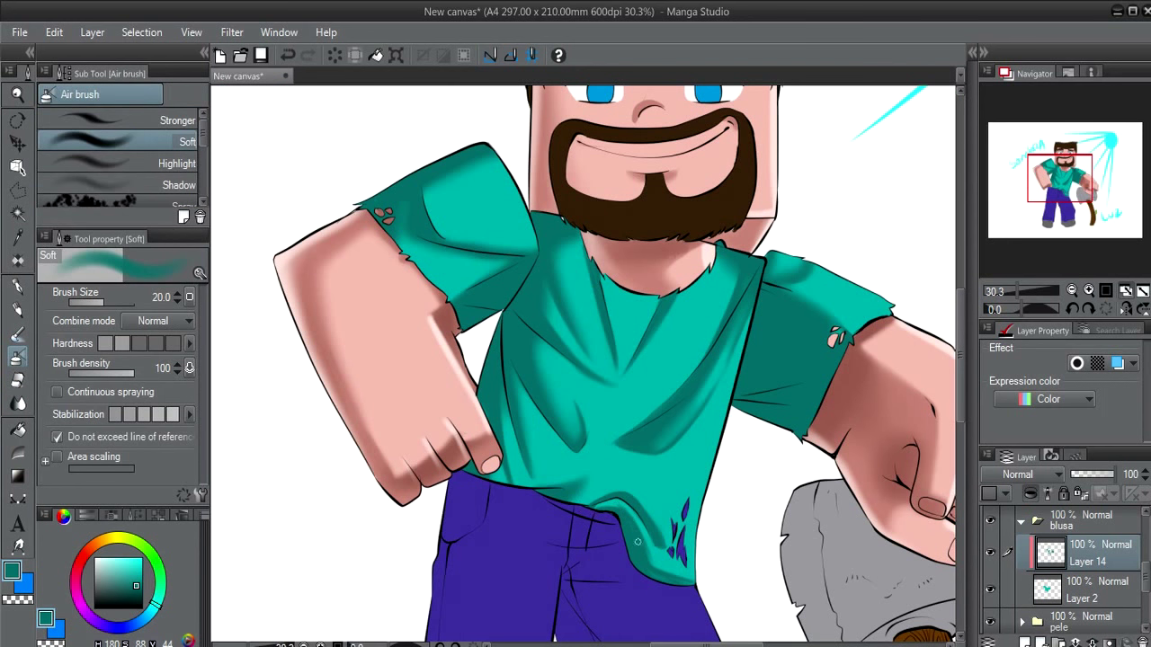
pyautogui.press('j')
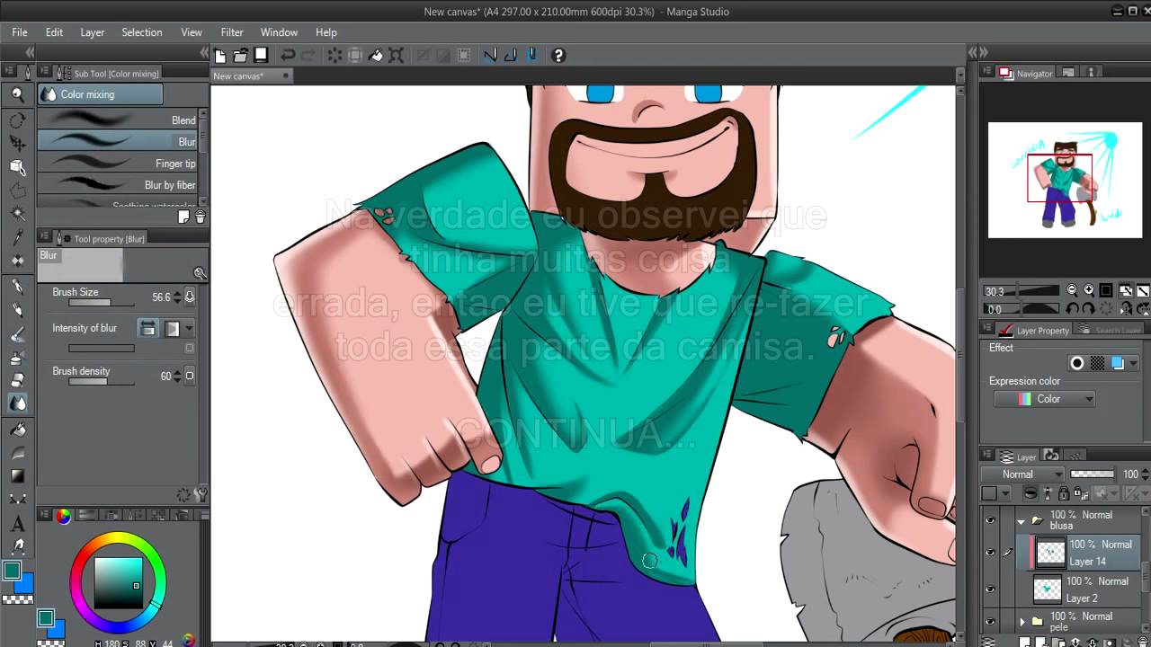
pyautogui.press('e')
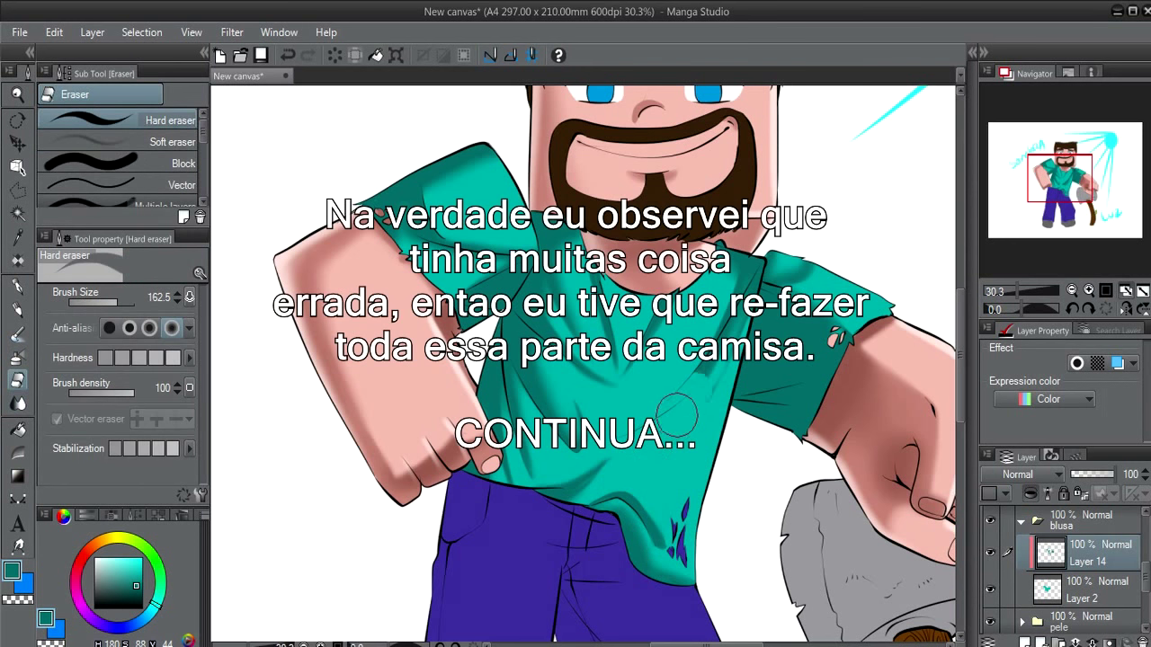